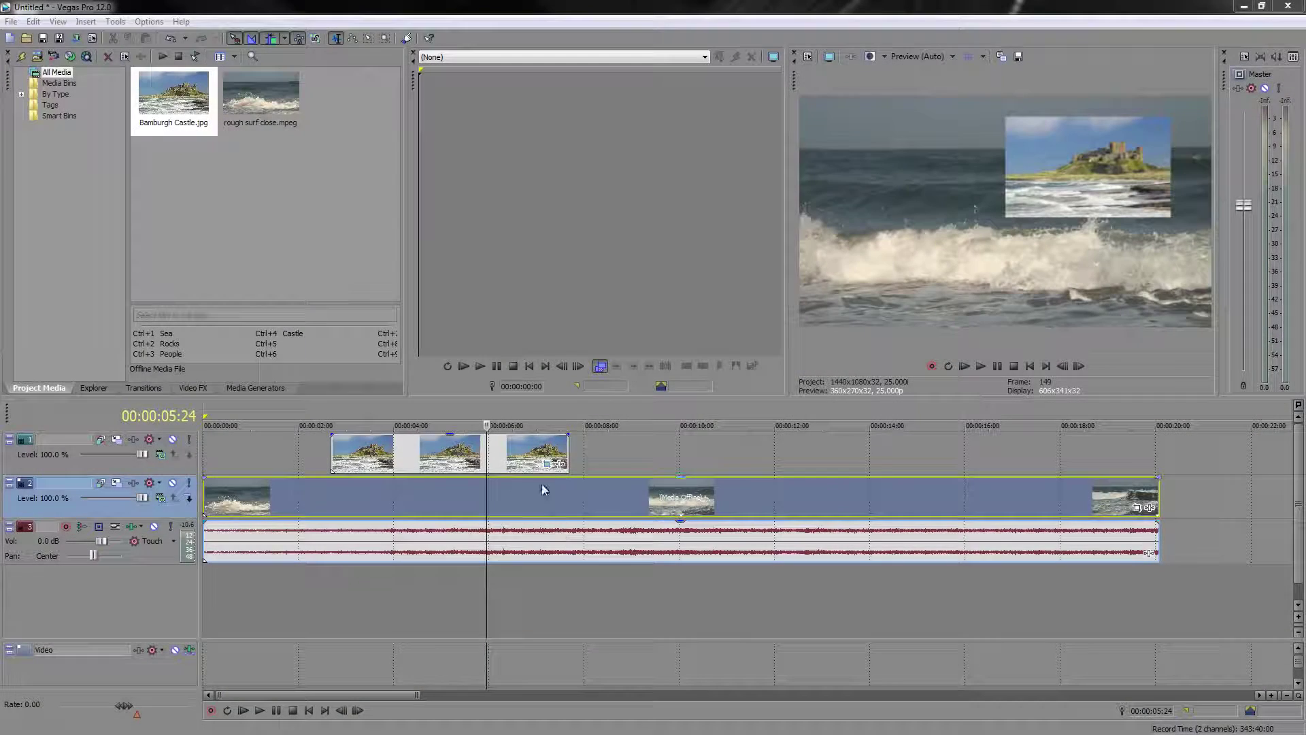
Remove the Bamburgh Castle picture from the top video track
left_click(528, 463)
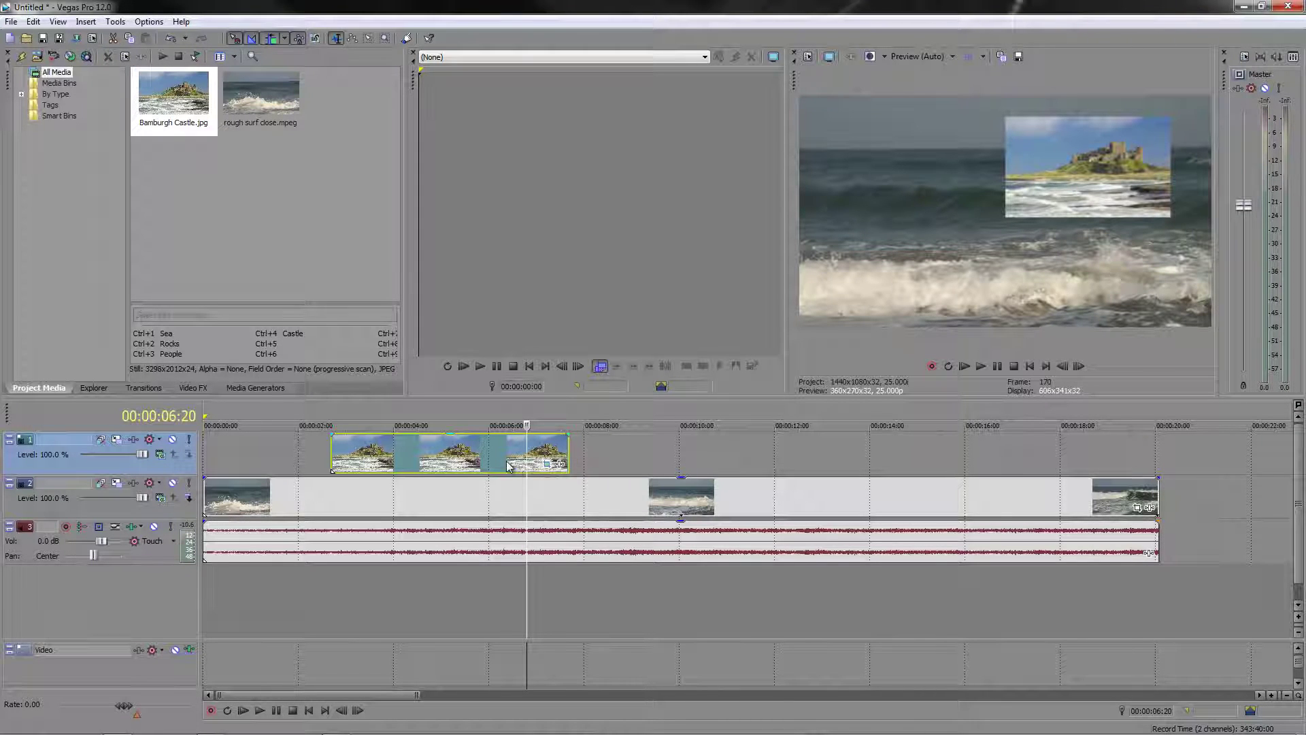
key("ctrl+z")
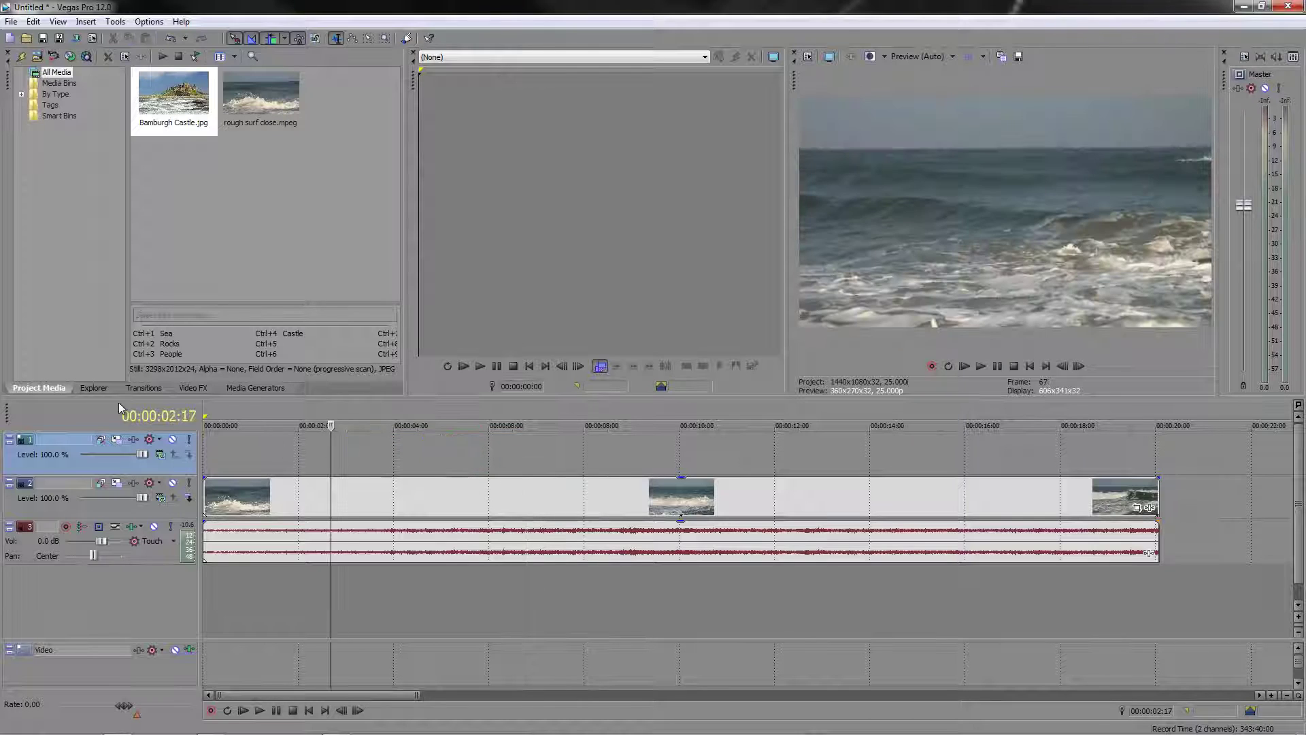
Browse to the Seahouses Video folder and load boat into harbour.mpeg in the Trimmer
left_click(93, 388)
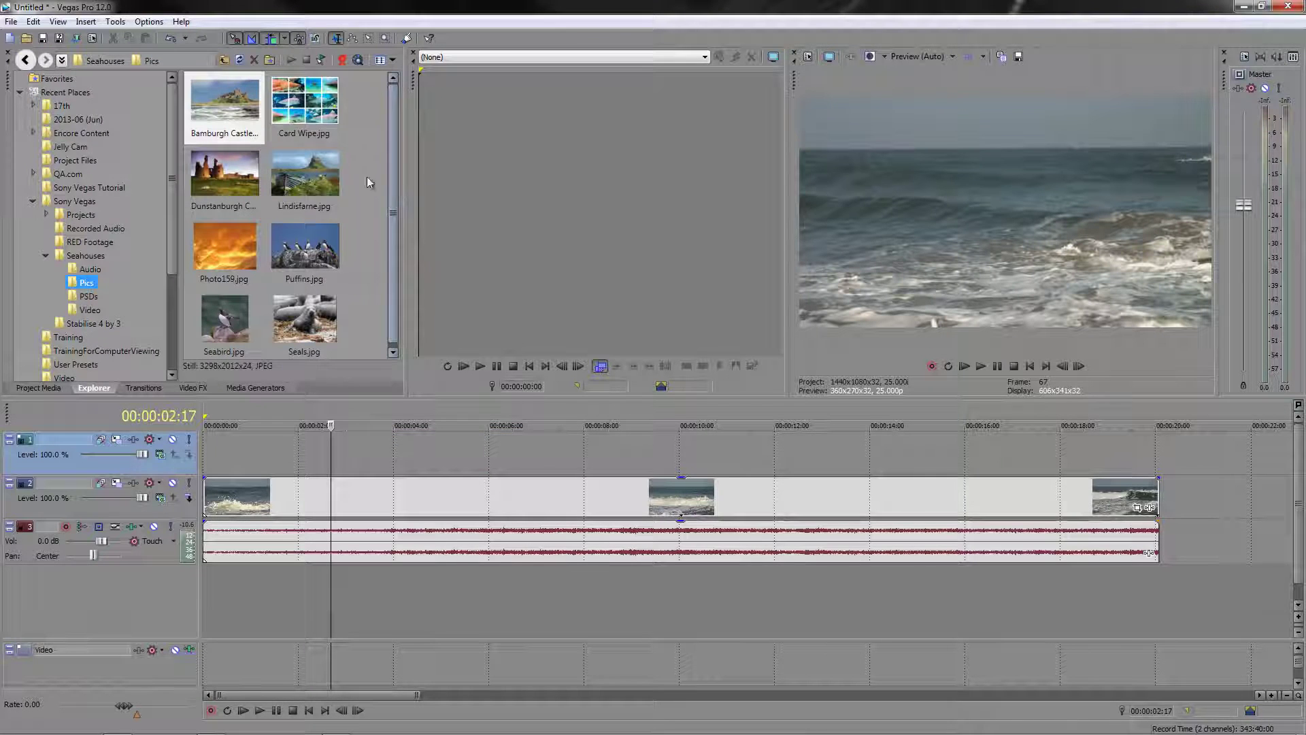
left_click(224, 60)
double_click(315, 192)
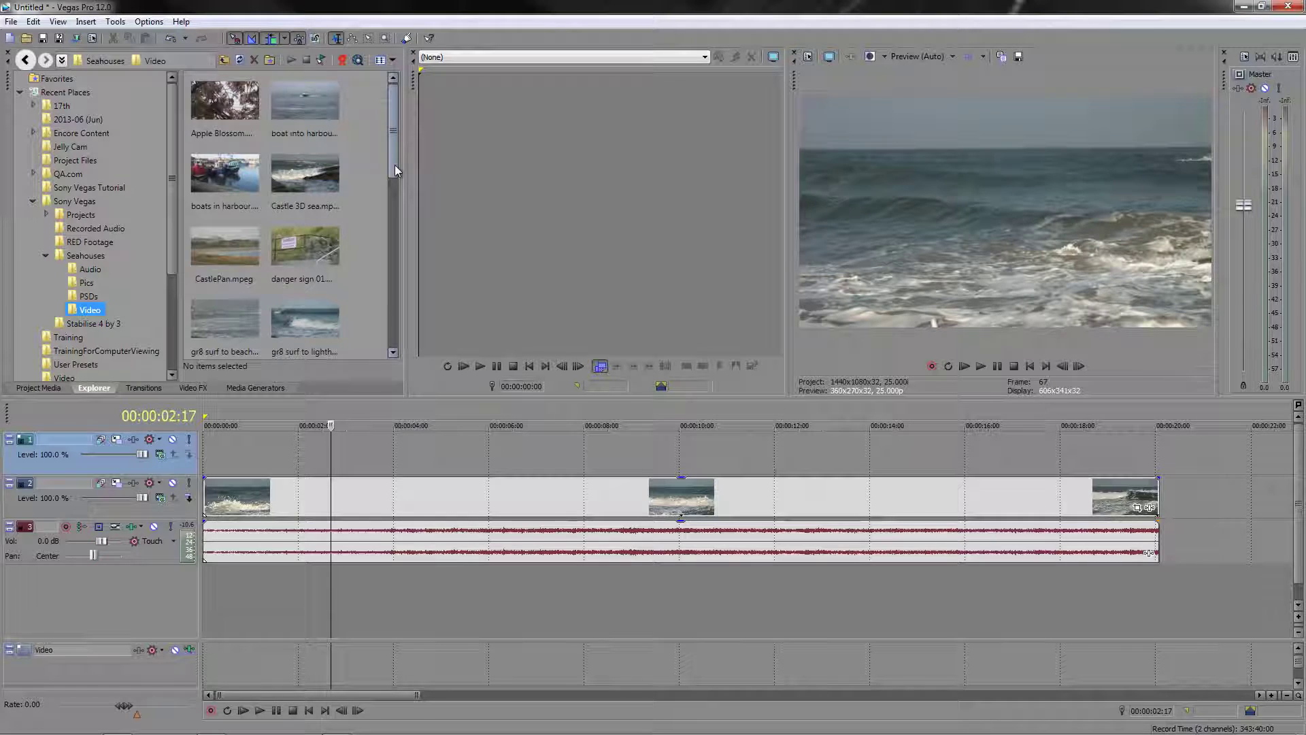
double_click(309, 107)
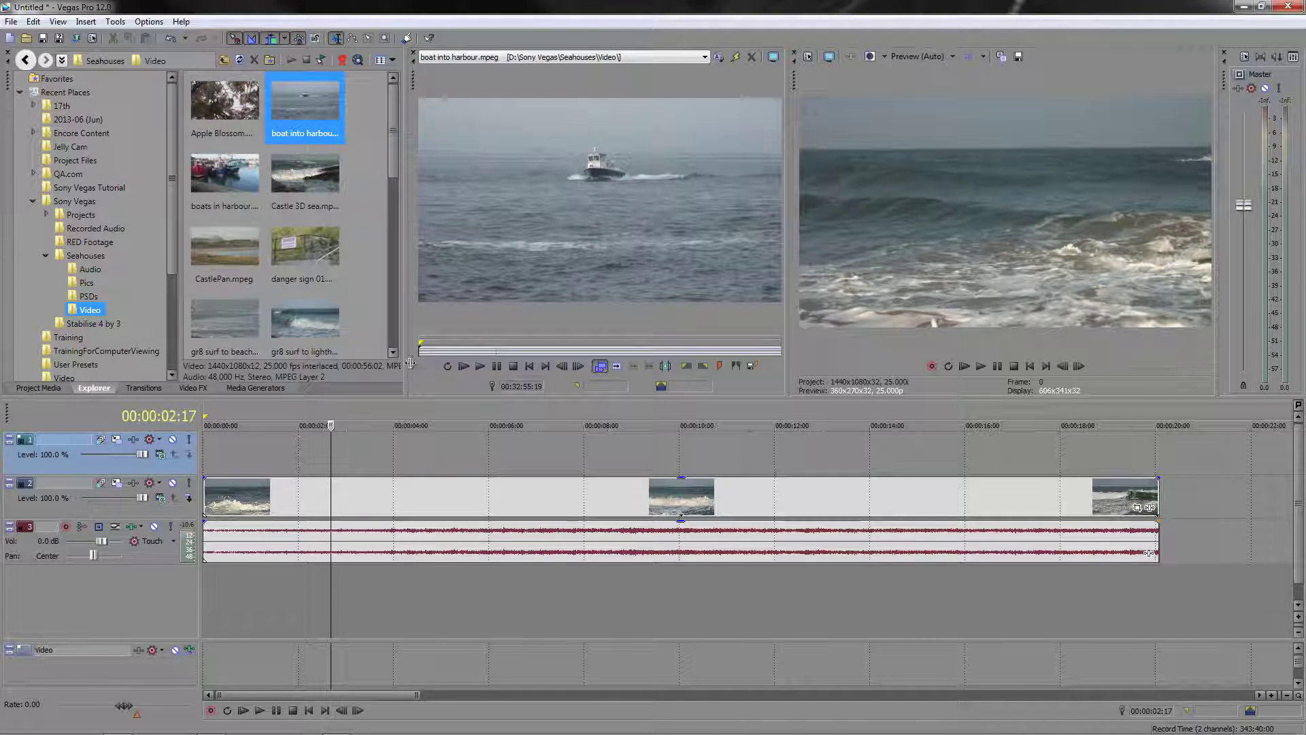
Mark the boat footage from 00:33:13:00 to 00:33:26:12 and add that range to the top track at 00:00:02:17
mouse_move(419, 350)
left_mouse_down()
mouse_move(642, 351)
mouse_move(617, 351)
left_mouse_up()
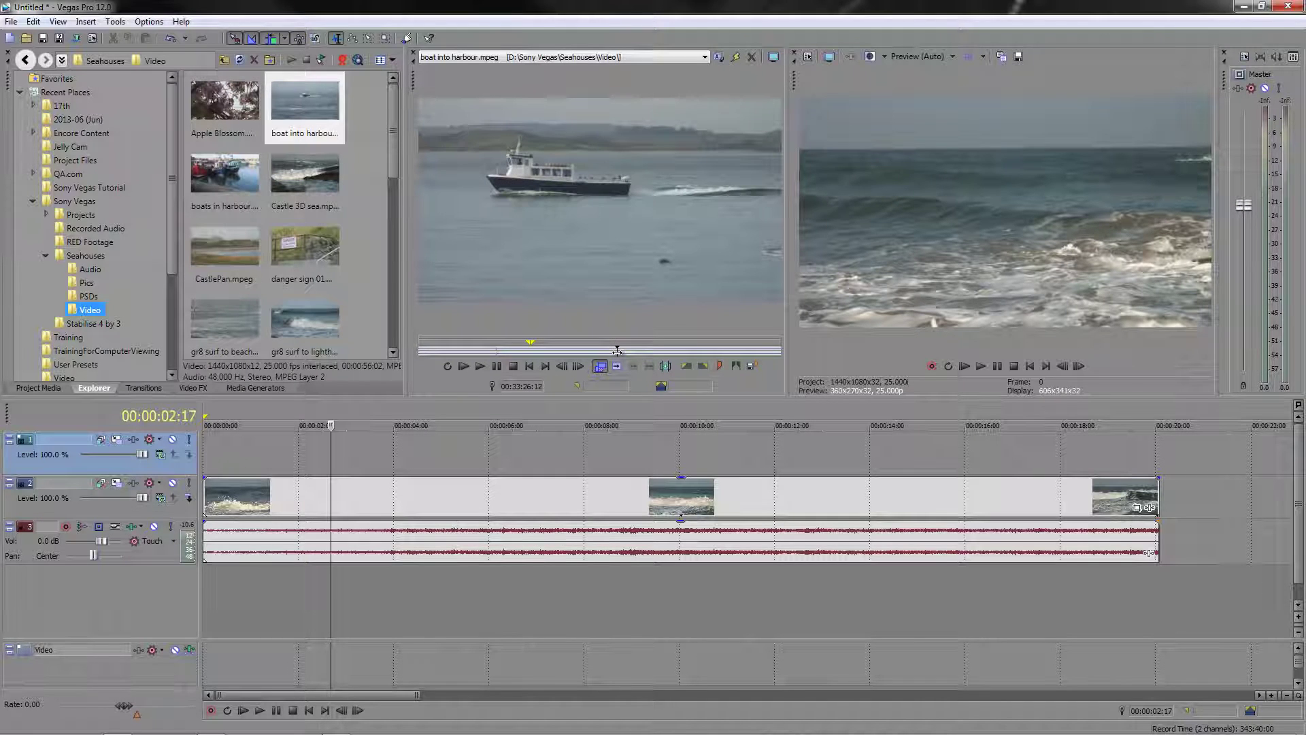
key("o")
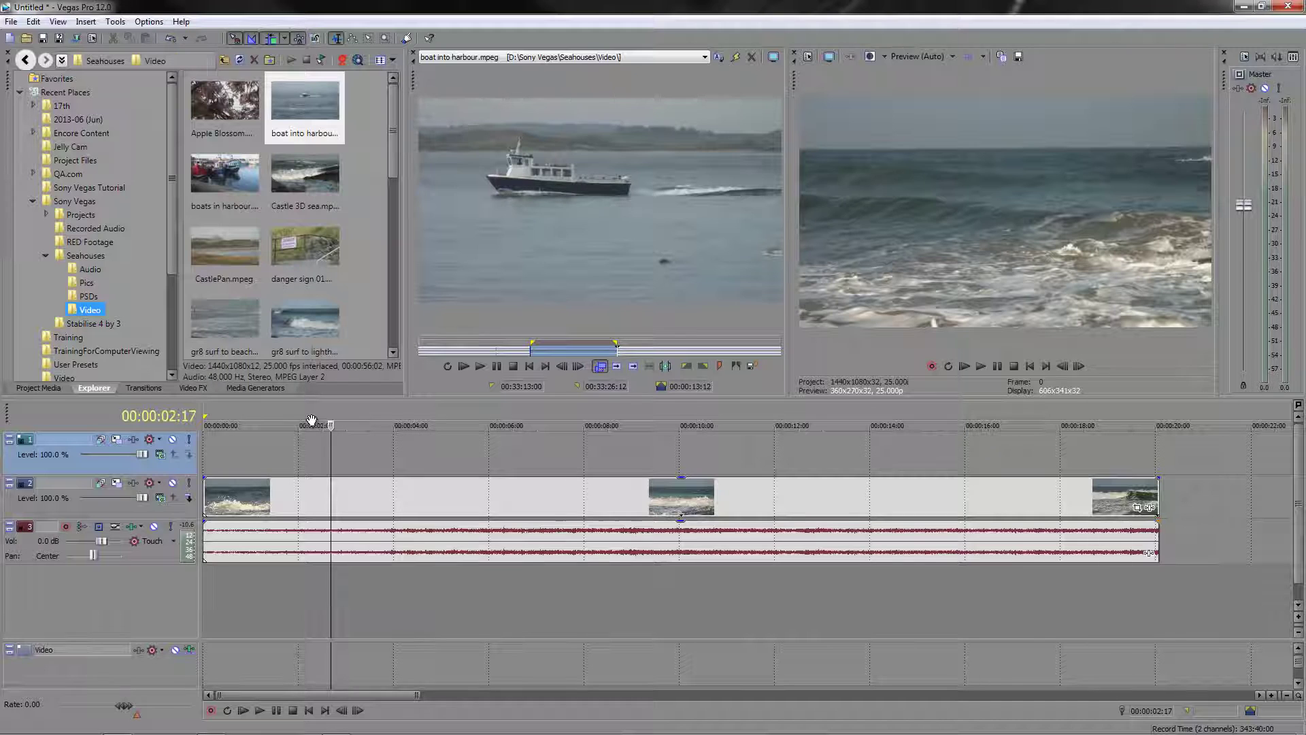
left_click(616, 367)
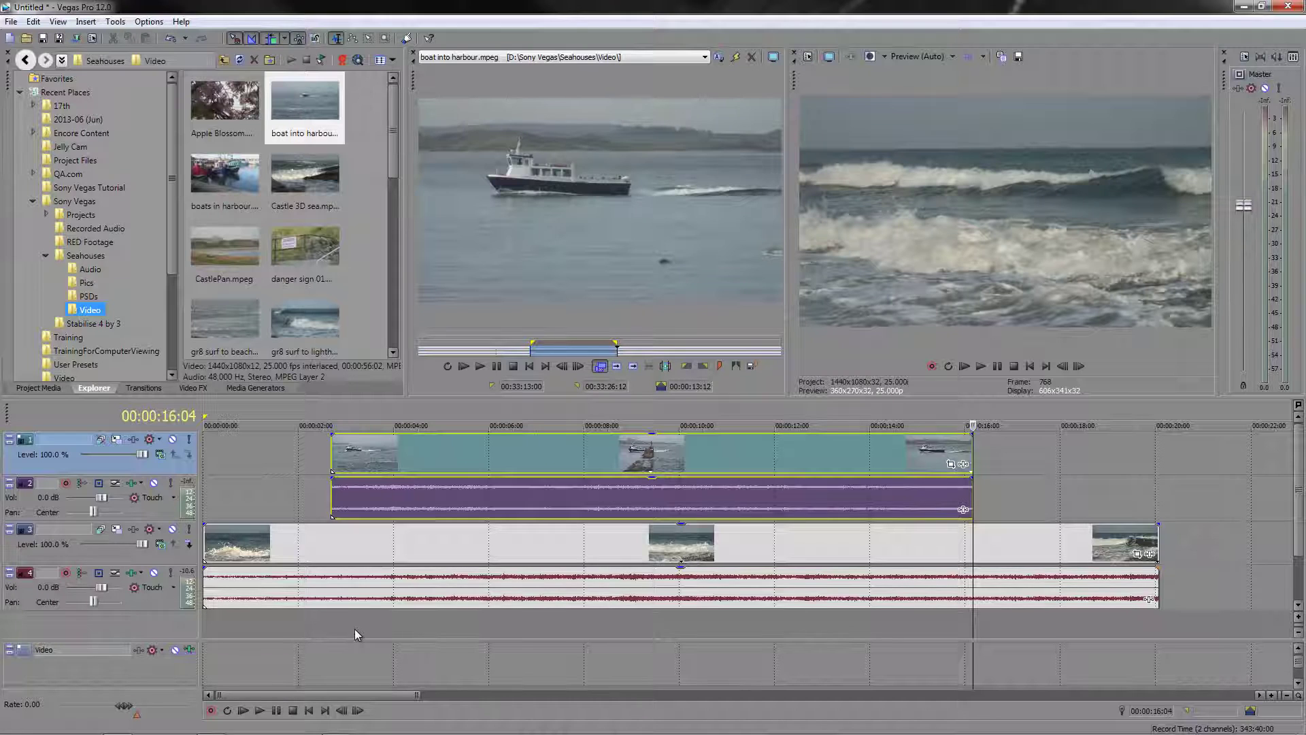
Open Event Pan/Crop for the boat clip on the top track, sync its cursor with the timeline and move it to the clip's start
left_click(562, 451)
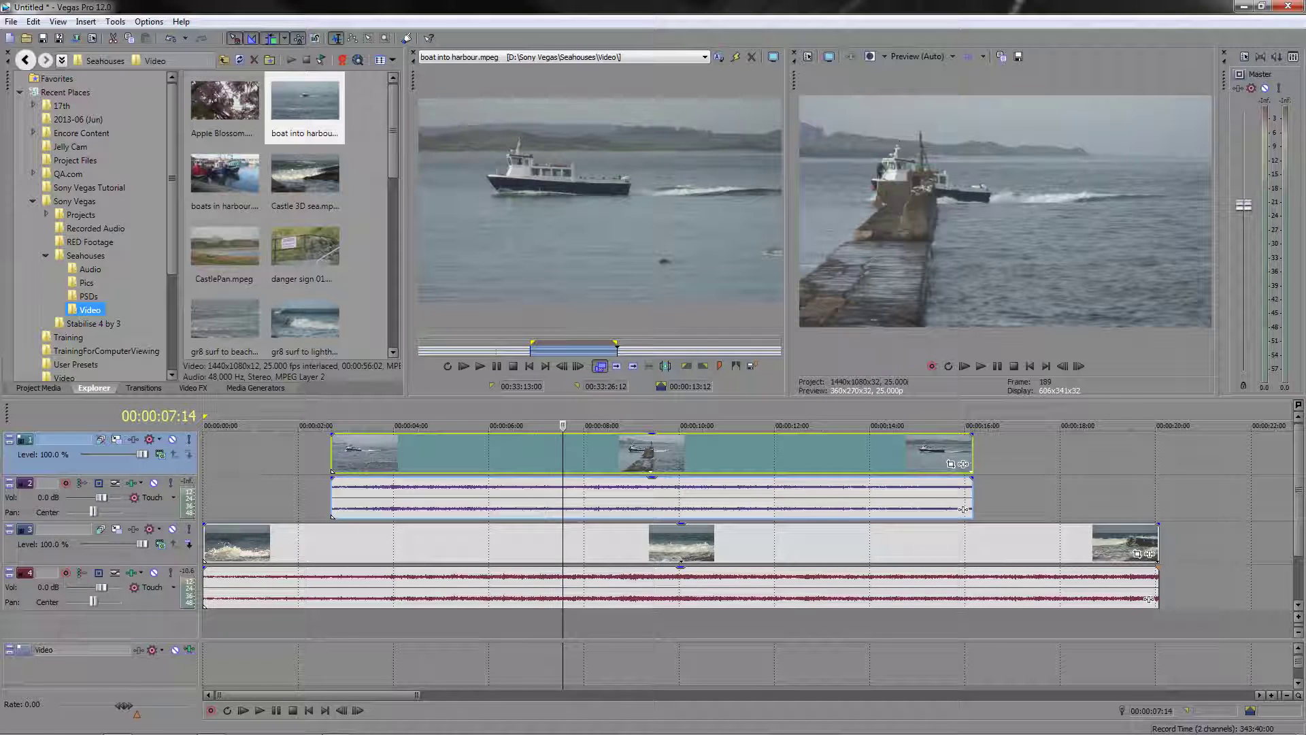
left_click(950, 464)
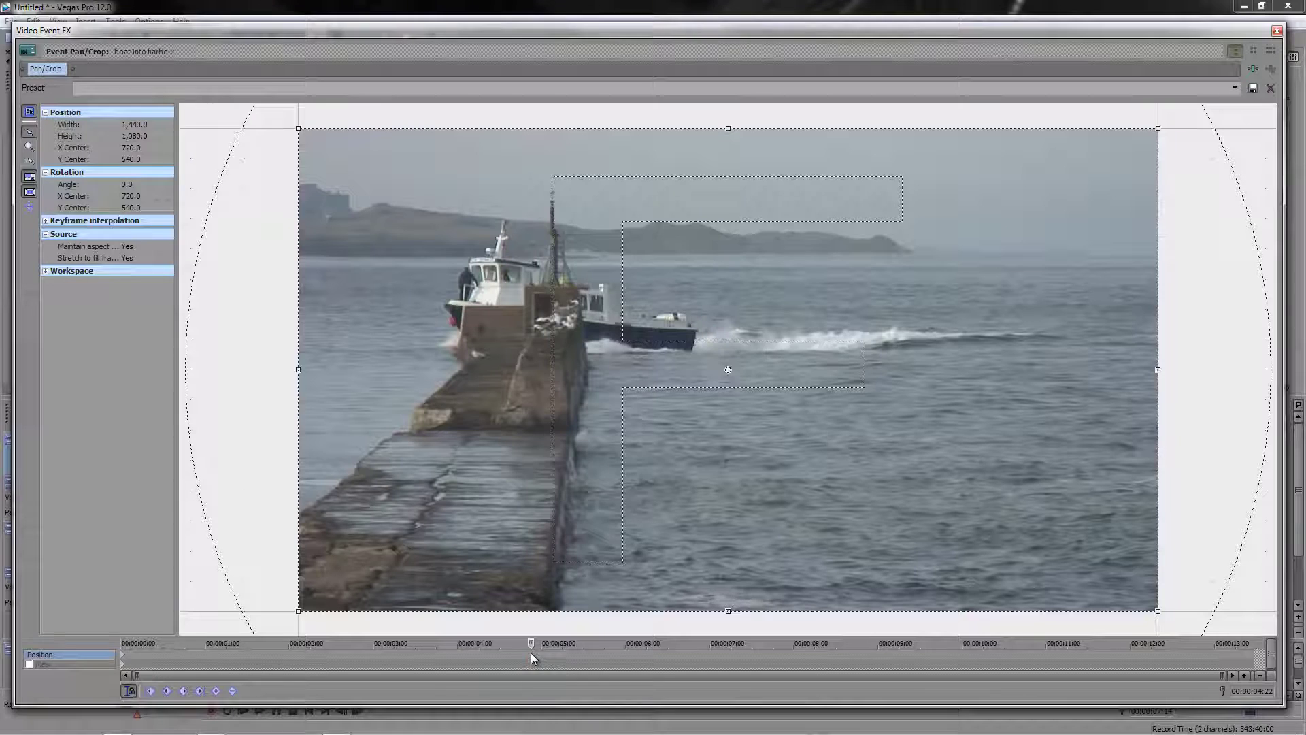
left_click(130, 691)
left_click_drag(533, 644, 123, 644)
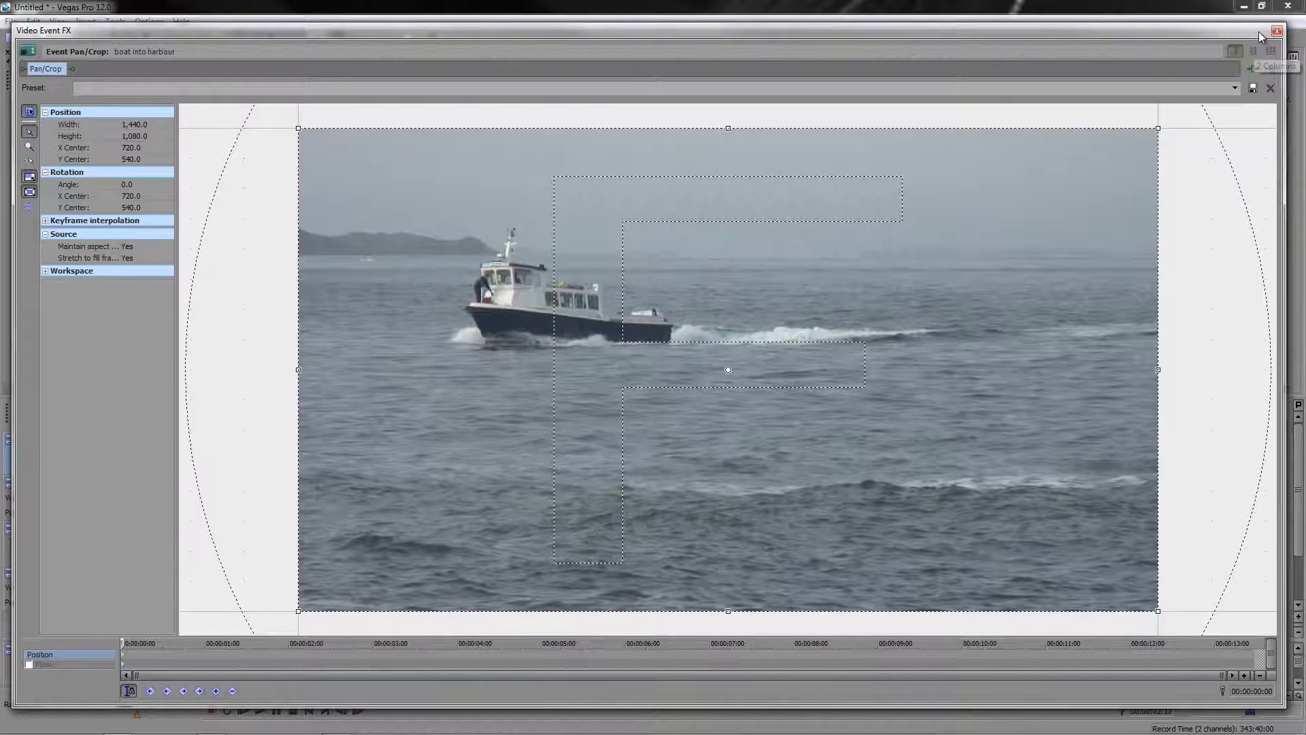
Dock the Video Event FX window in the main layout and float it again
double_click(1181, 30)
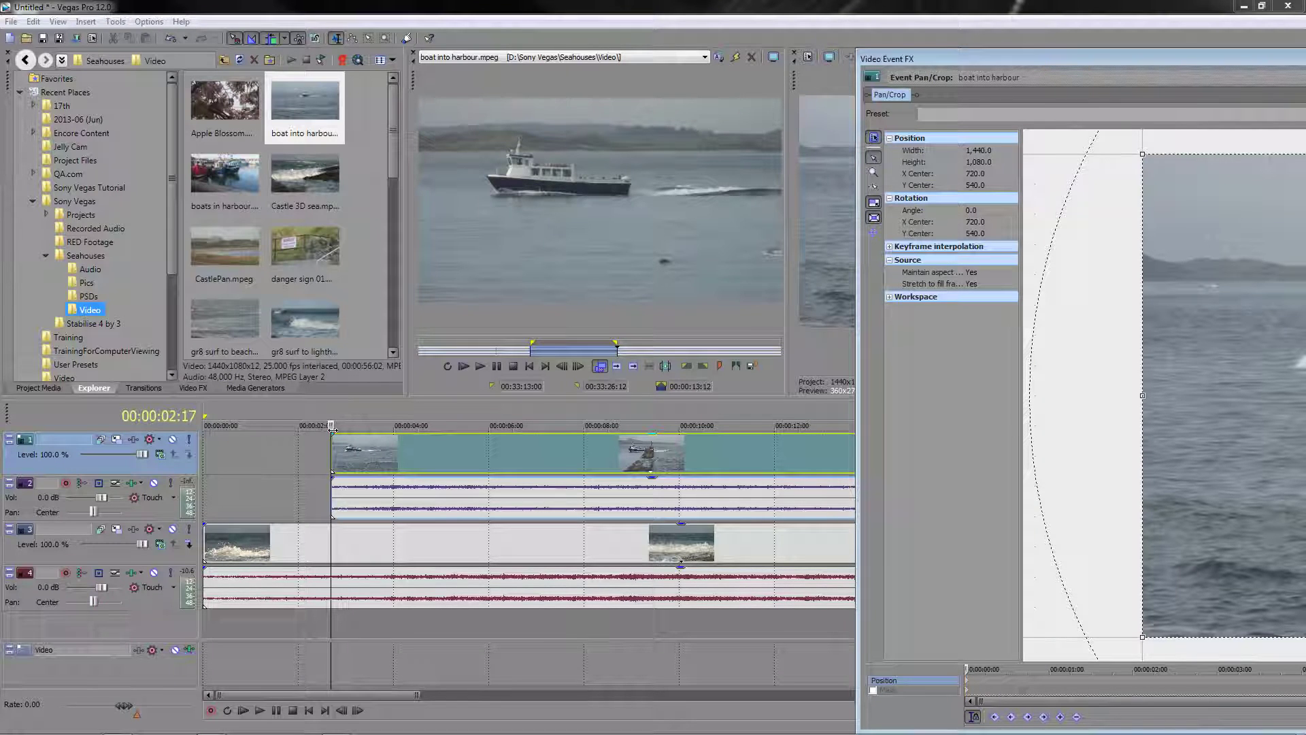
double_click(1245, 61)
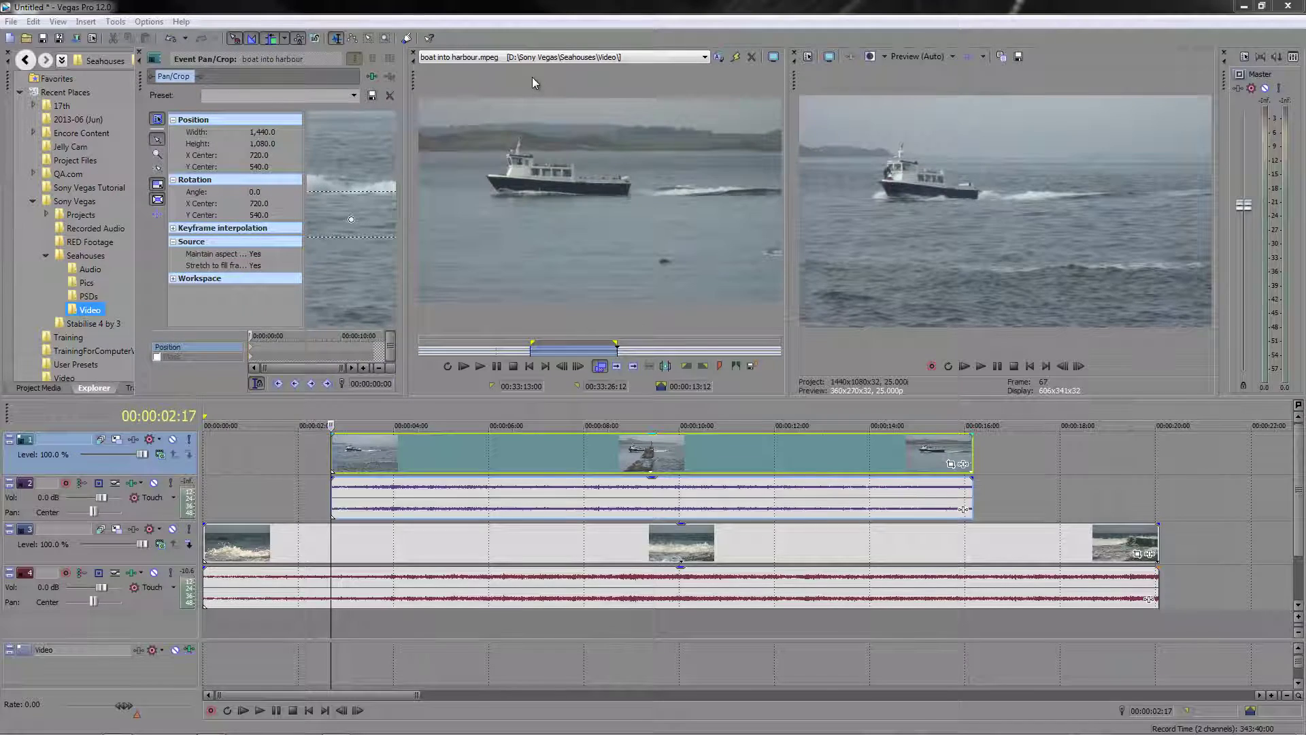
left_click_drag(532, 76, 402, 35)
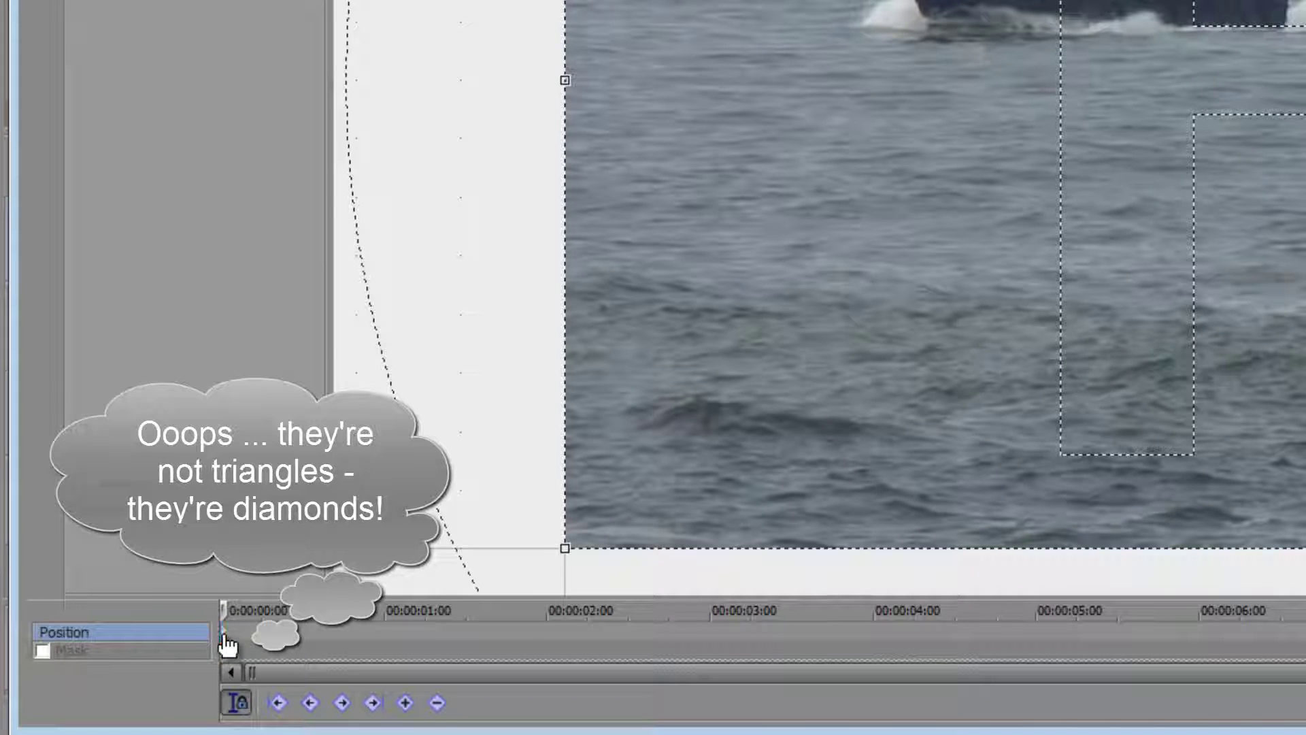
Try moving the Position and Mask keyframes to just after two seconds, and return both to the clip's start
left_click_drag(226, 645, 580, 643)
left_click(225, 648)
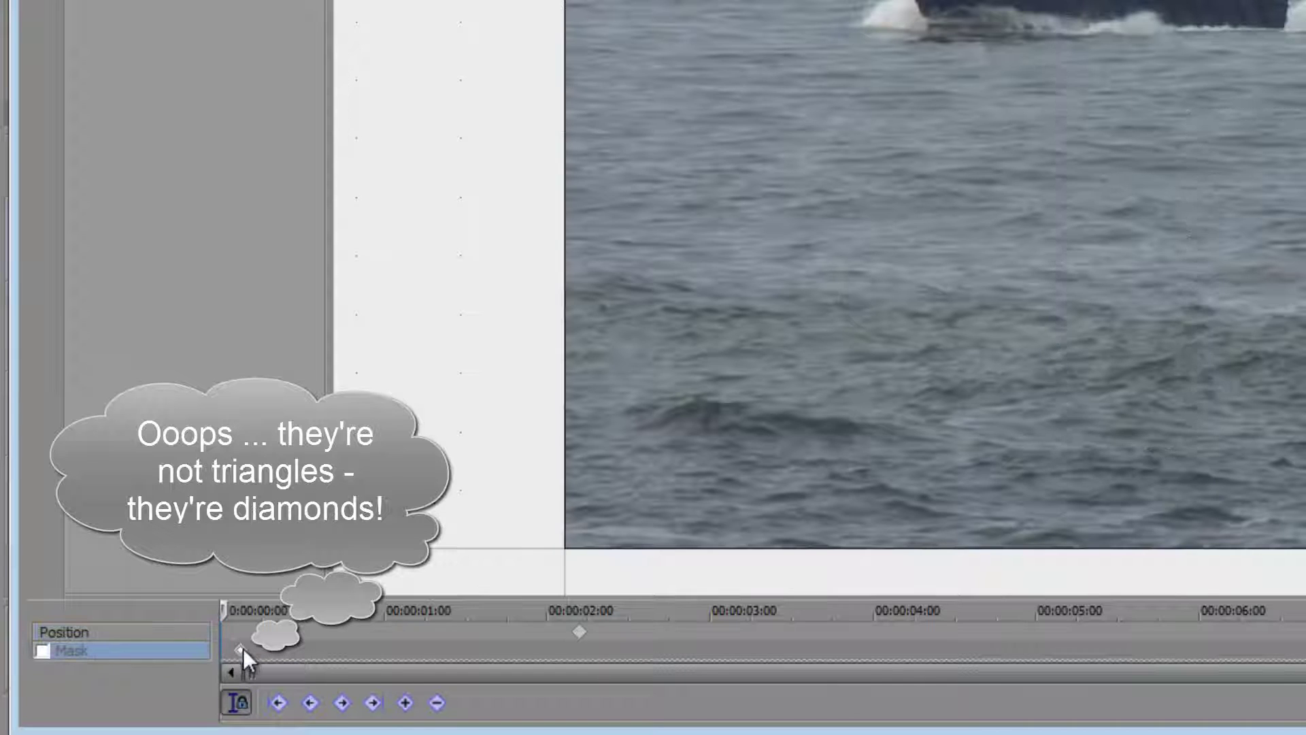
left_click_drag(569, 671, 579, 672)
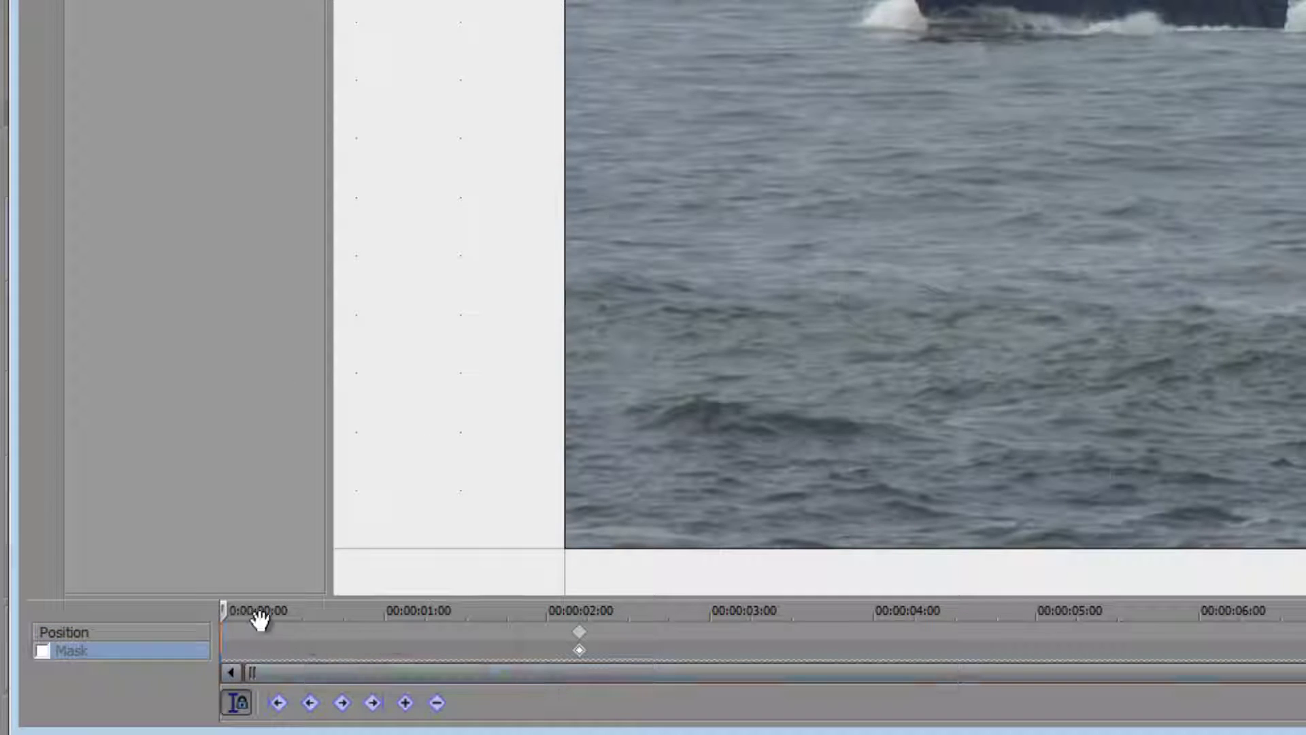
left_click(224, 627)
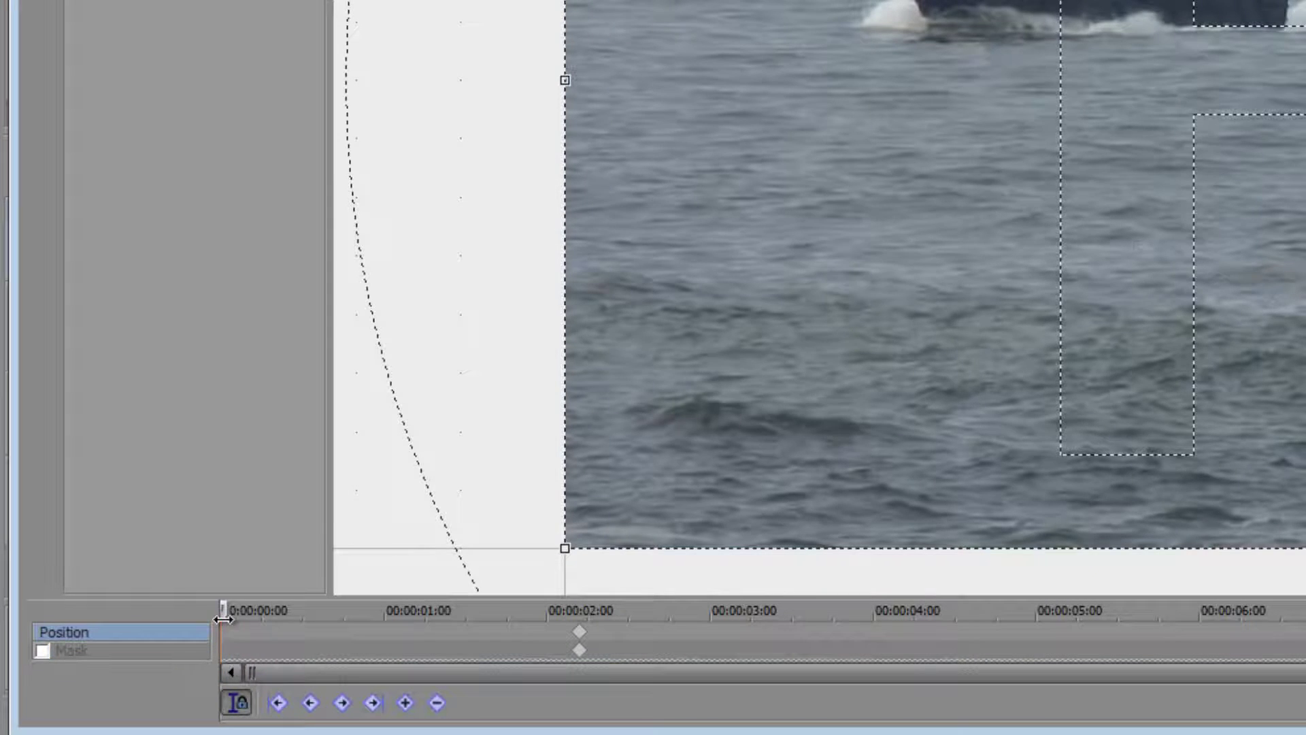
left_click_drag(224, 625, 374, 645)
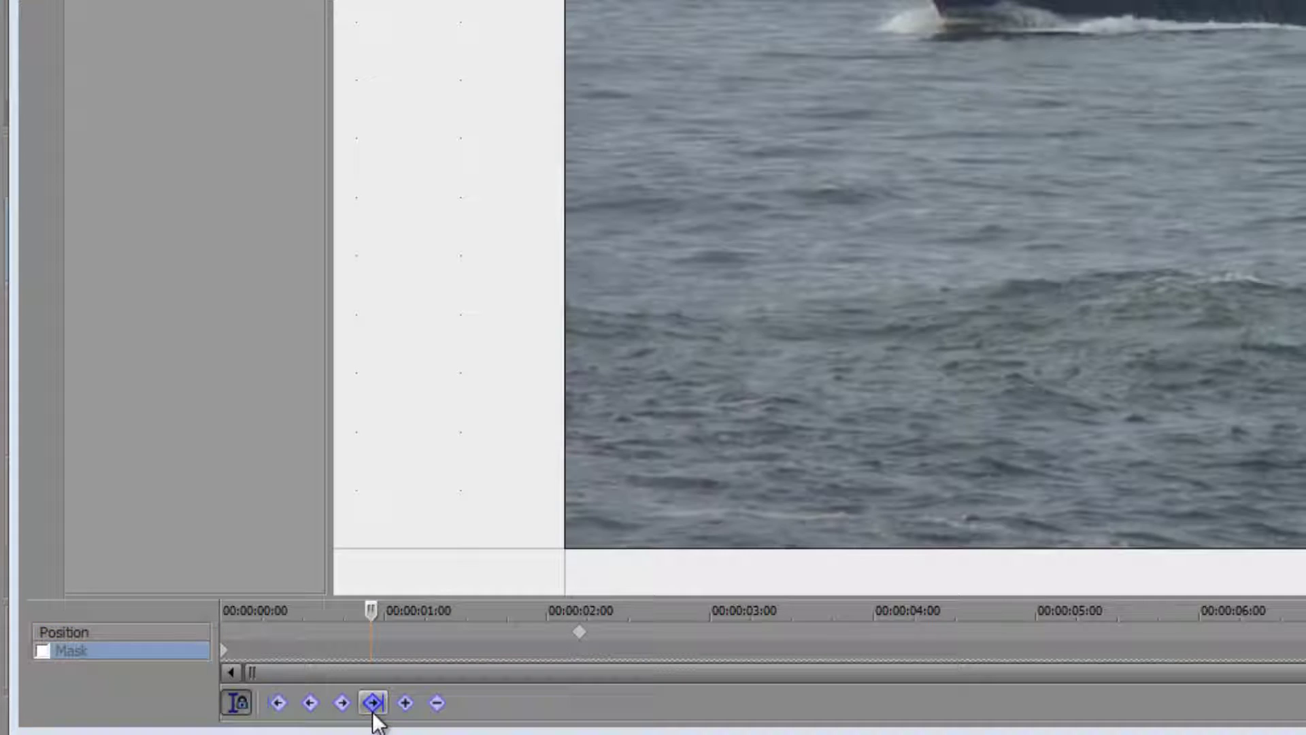
left_click(373, 707)
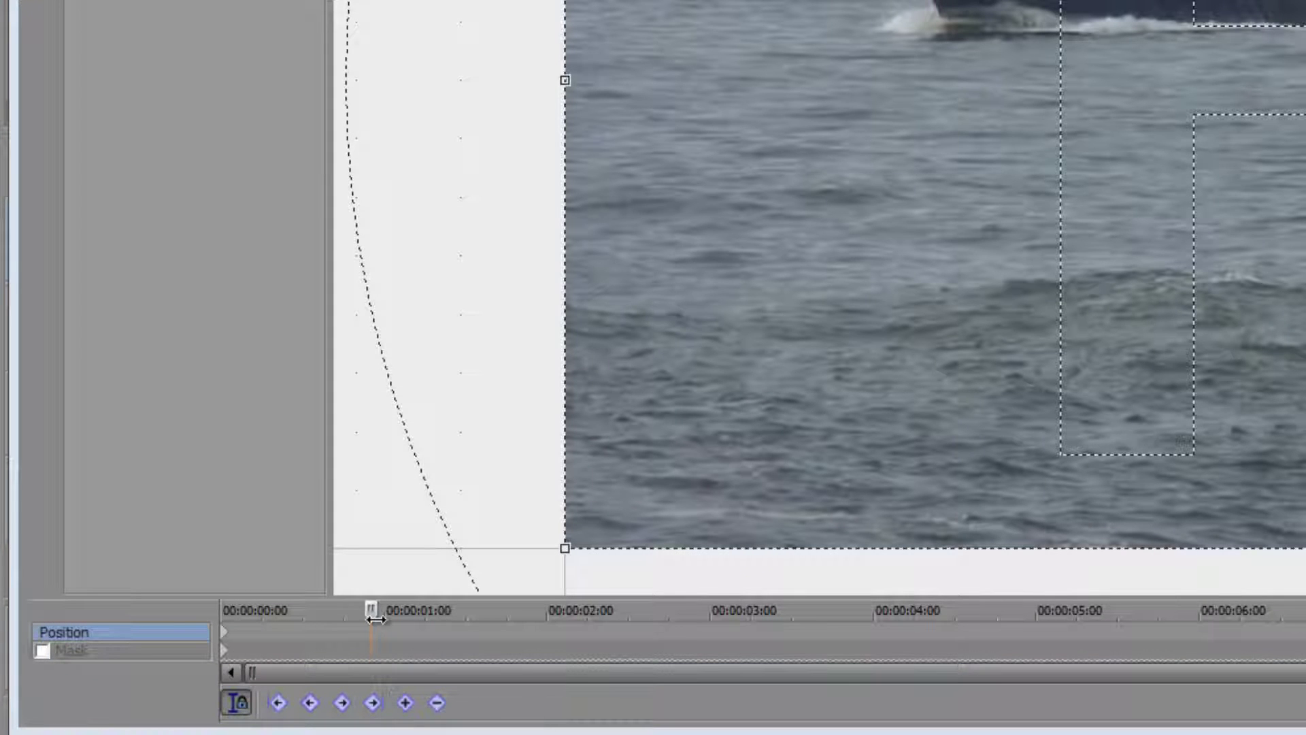
At the clip's start, enlarge the Pan/Crop frame to about 3,743 by 2,807 and move its centre to about X -74, Y 939
left_click_drag(371, 612, 429, 617)
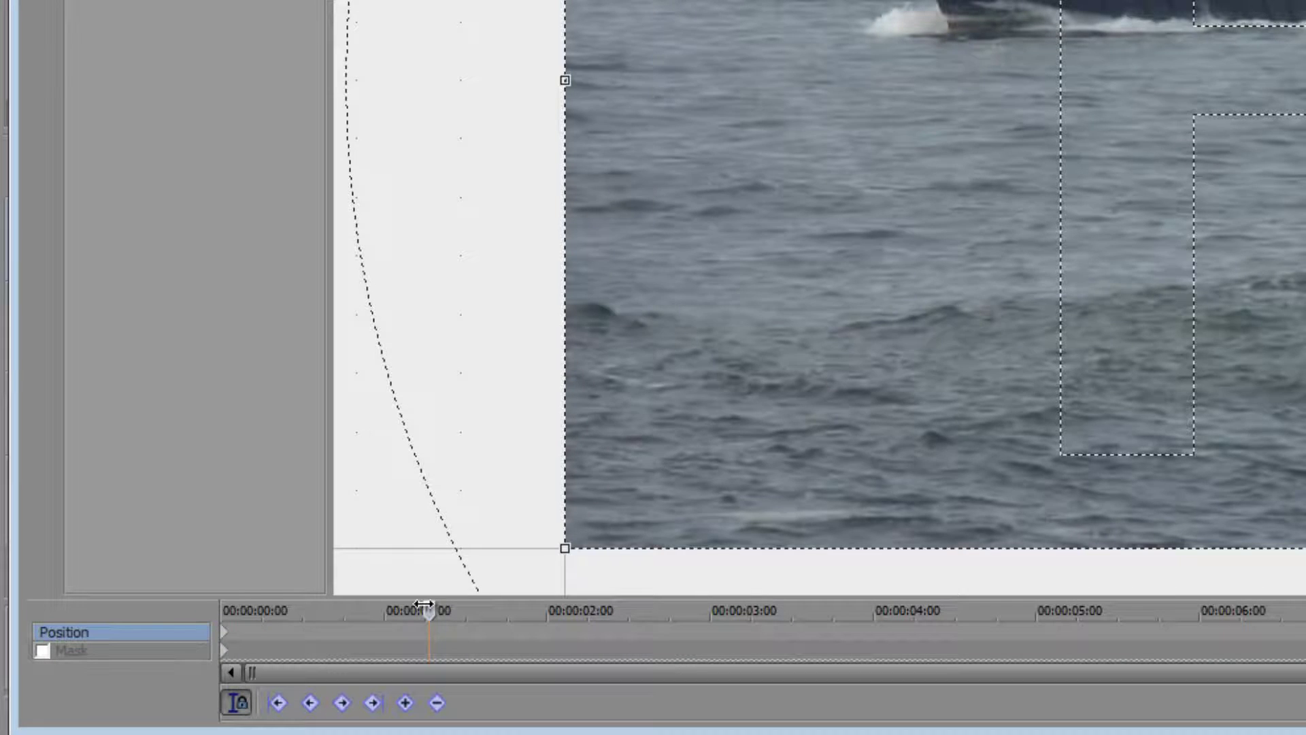
left_click_drag(429, 610, 224, 611)
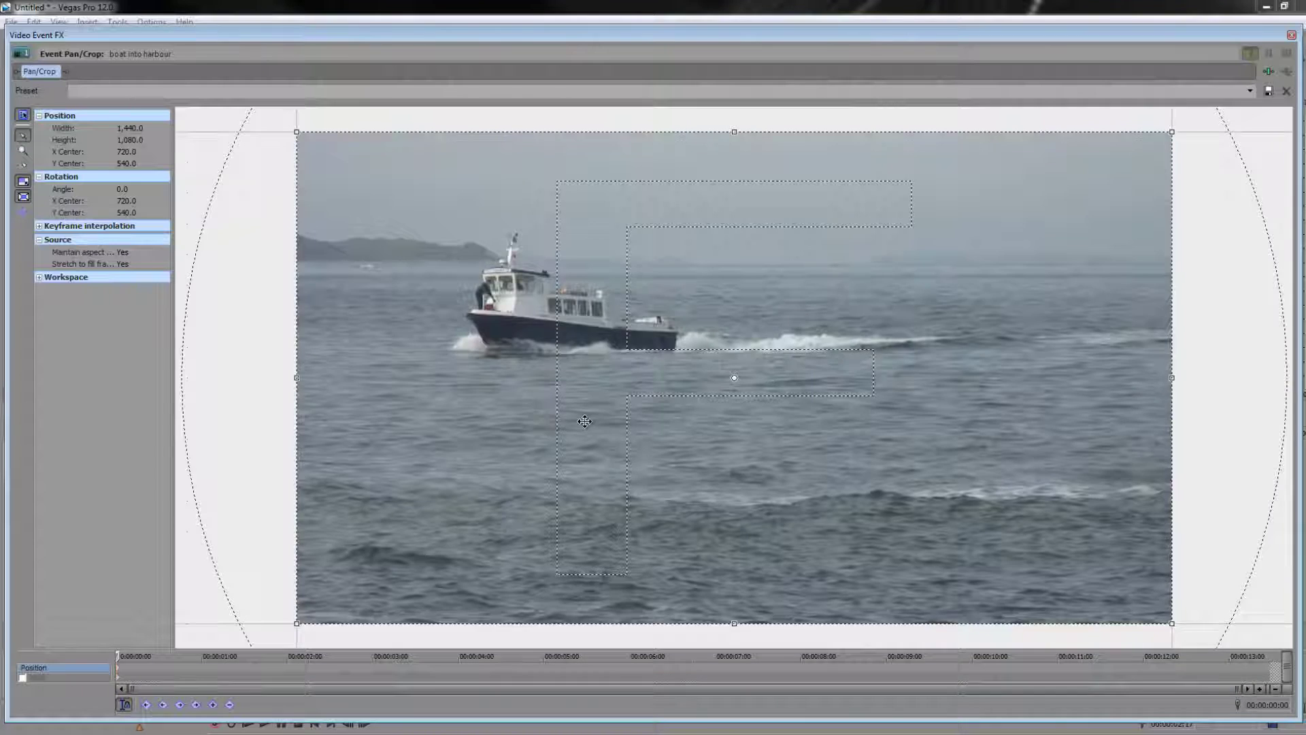
scroll(583, 414, "down", 8)
scroll(583, 414, "down", 3)
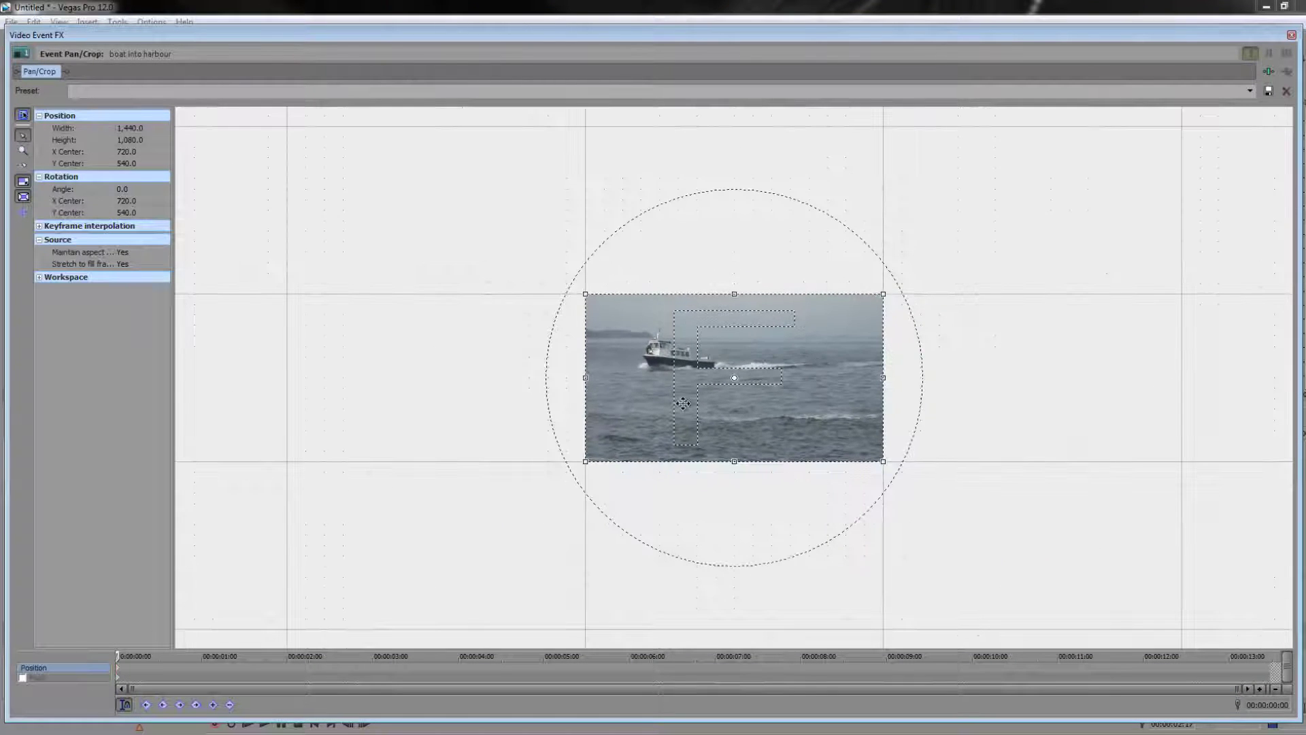
scroll(659, 389, "up", 1)
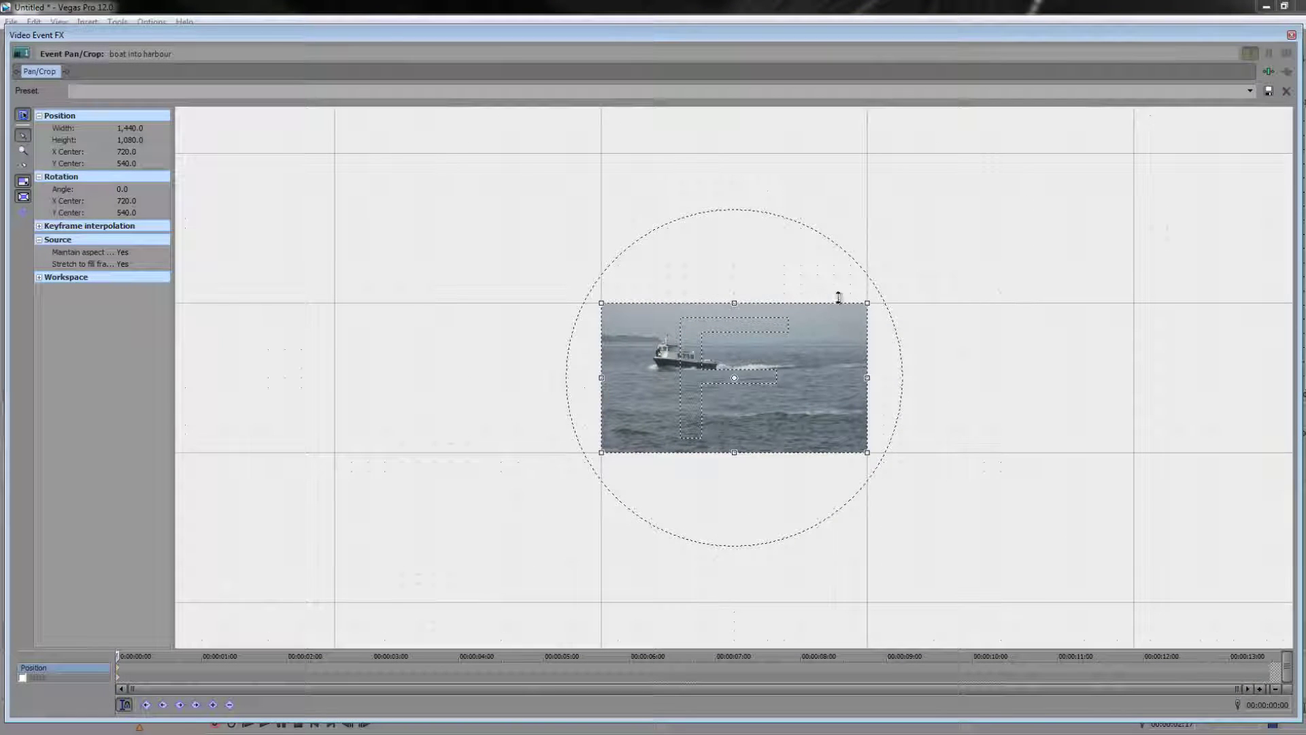
left_click_drag(869, 297, 1081, 185)
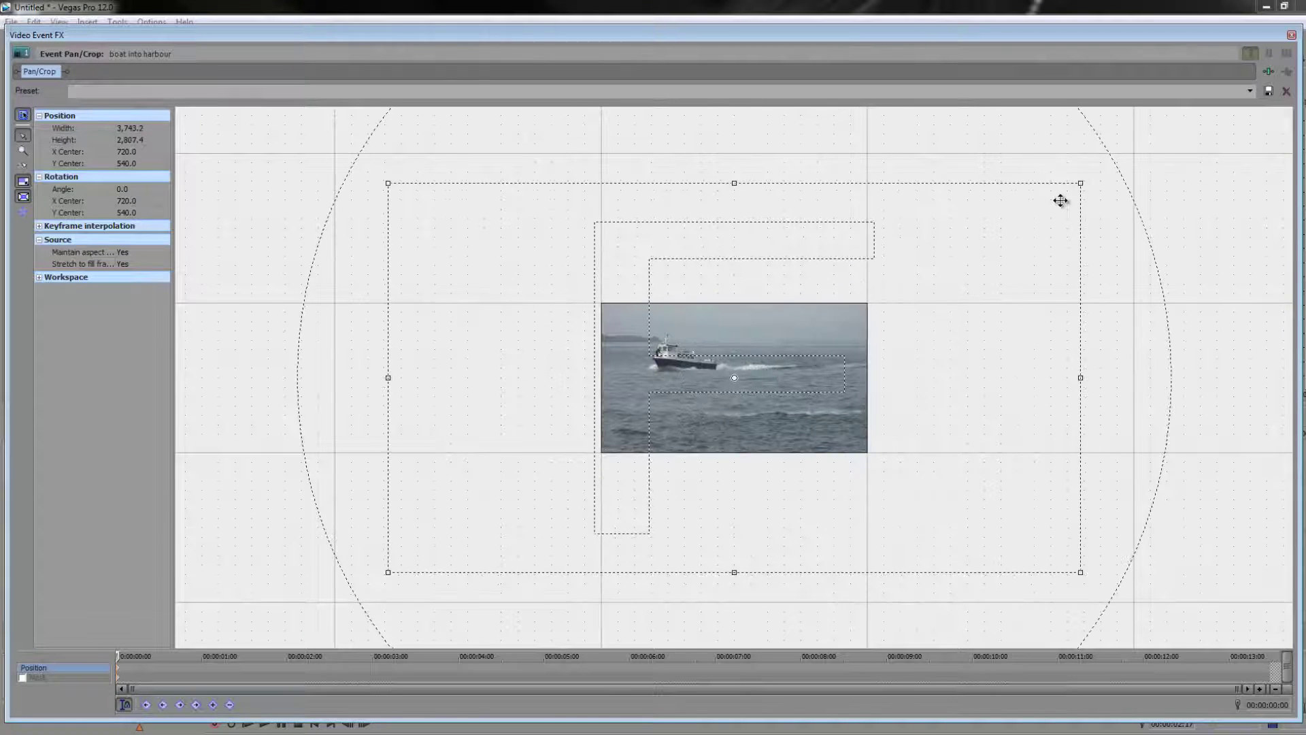
left_click_drag(1006, 273, 857, 327)
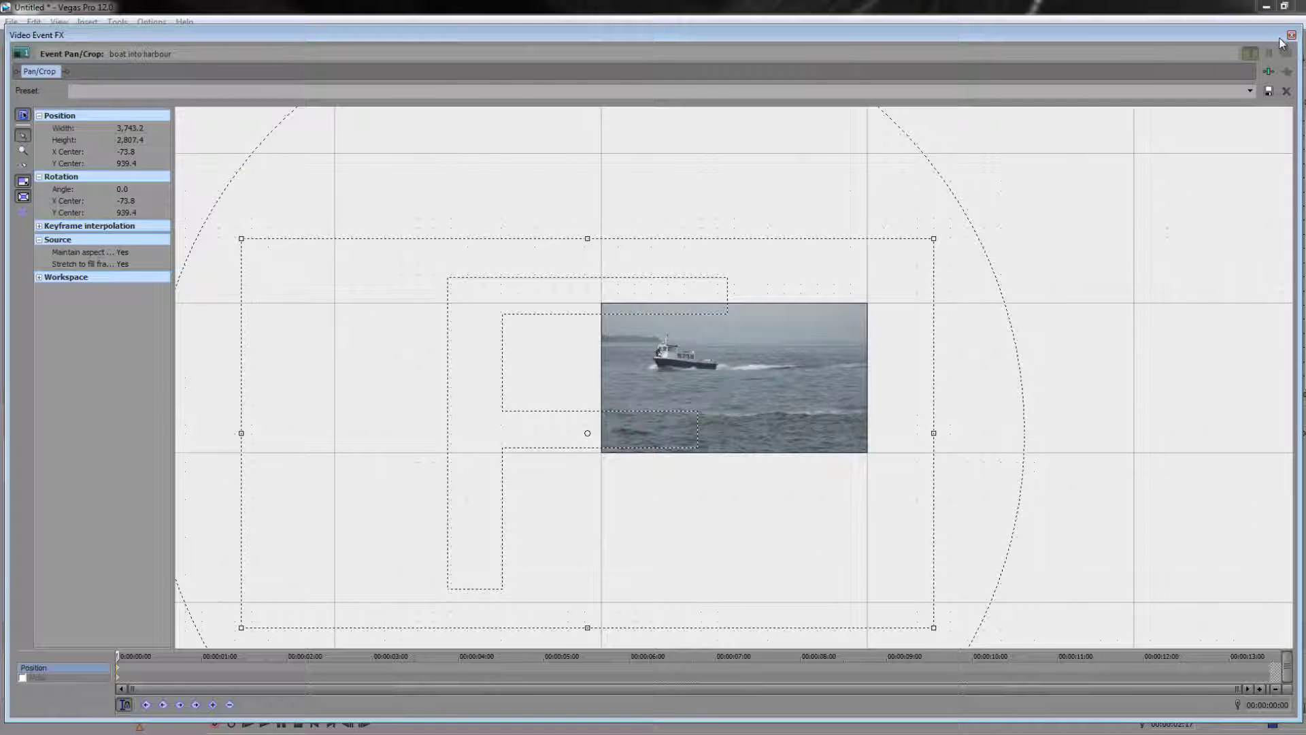
mouse_move(1091, 44)
left_mouse_down()
mouse_move(929, 320)
mouse_move(1075, 378)
mouse_move(1075, 400)
mouse_move(1075, 64)
mouse_move(1088, 36)
mouse_move(1043, 75)
mouse_move(1089, 44)
left_mouse_up()
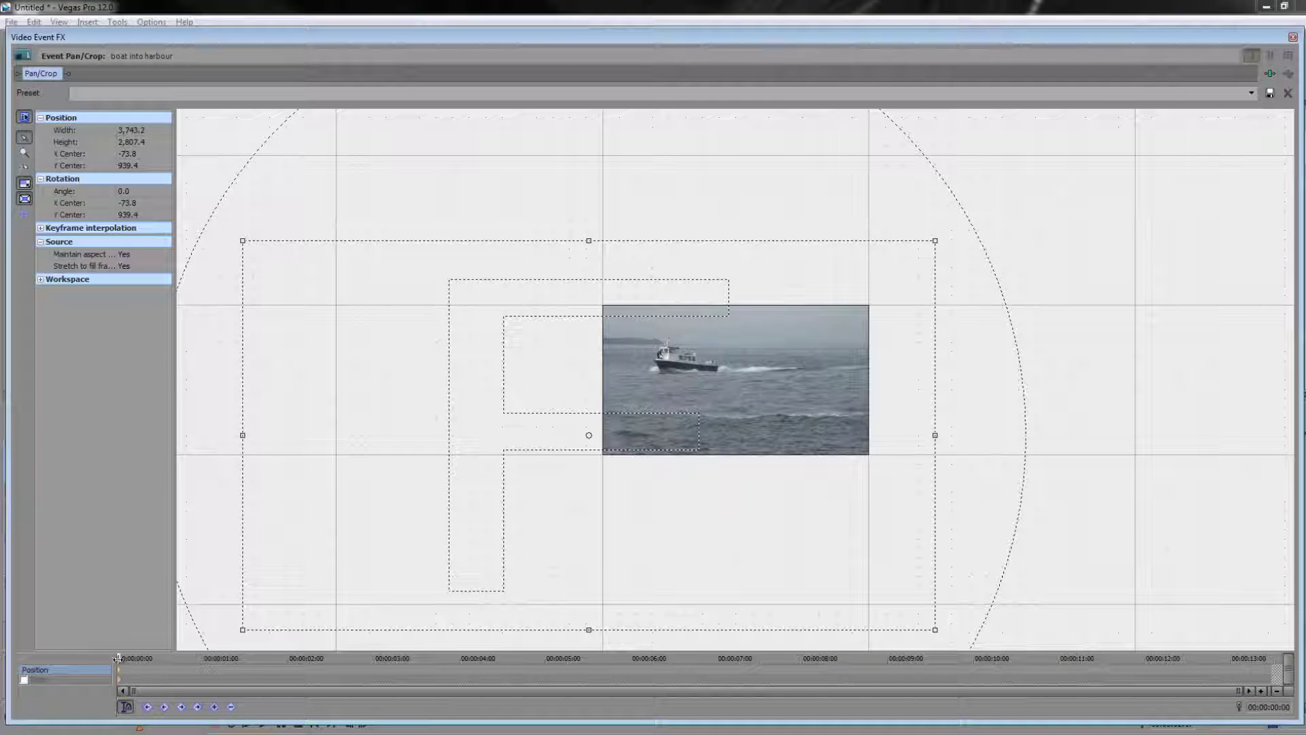
Add a Position keyframe at 00:00:03:07, and at 00:00:13:12 move the Pan/Crop frame's centre to about X 3,330, Y 945
left_click_drag(198, 662, 397, 672)
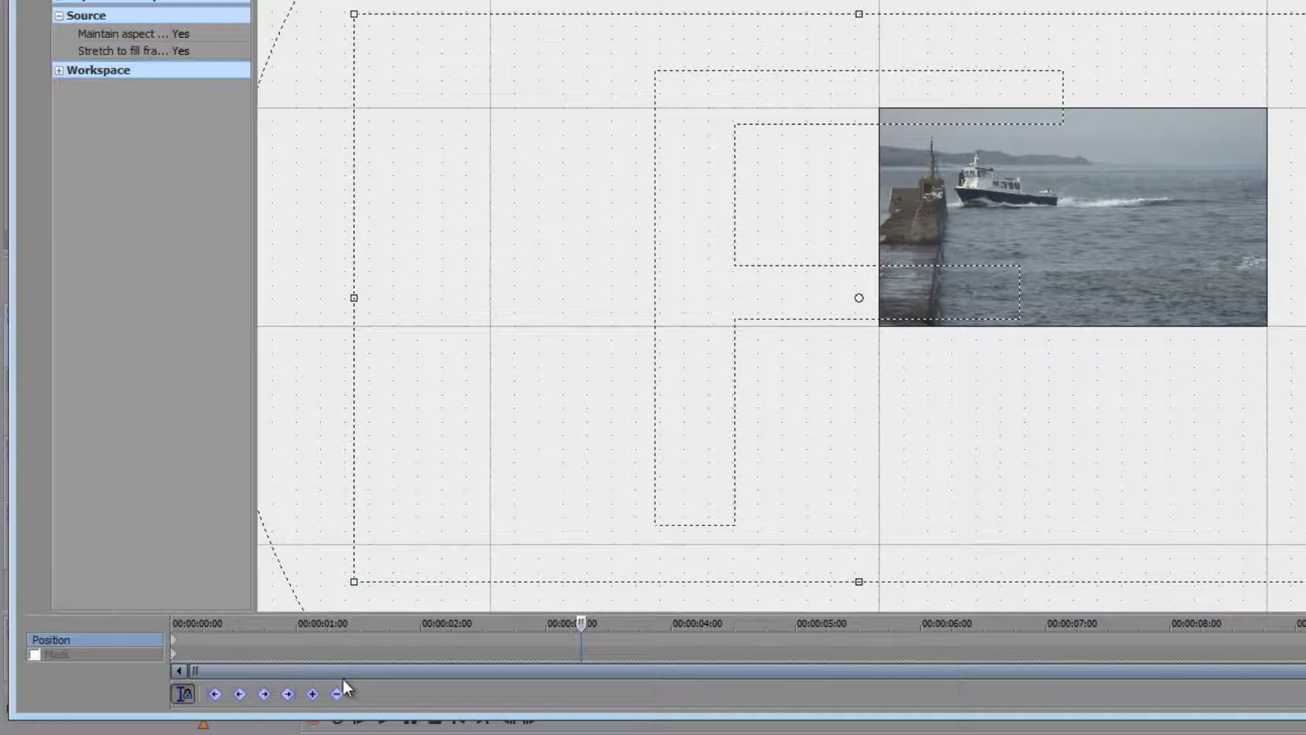
left_click(311, 695)
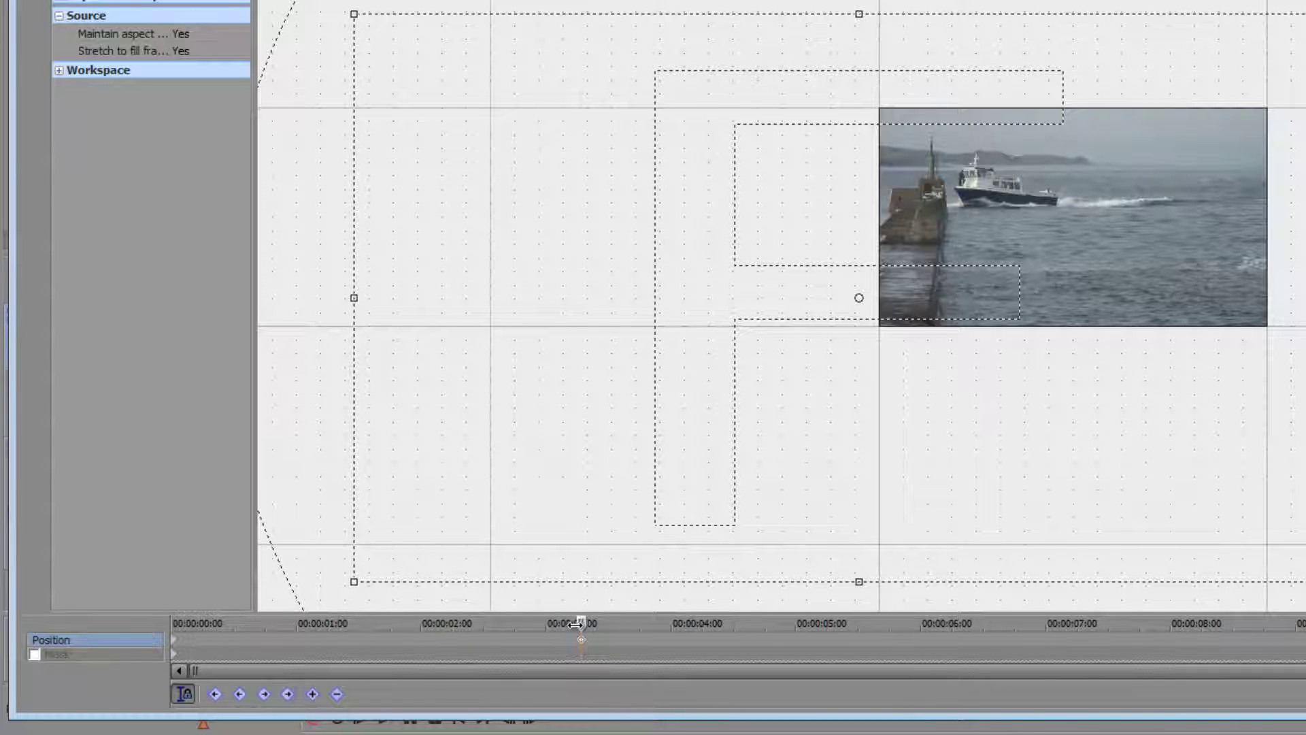
left_click_drag(575, 623, 1305, 609)
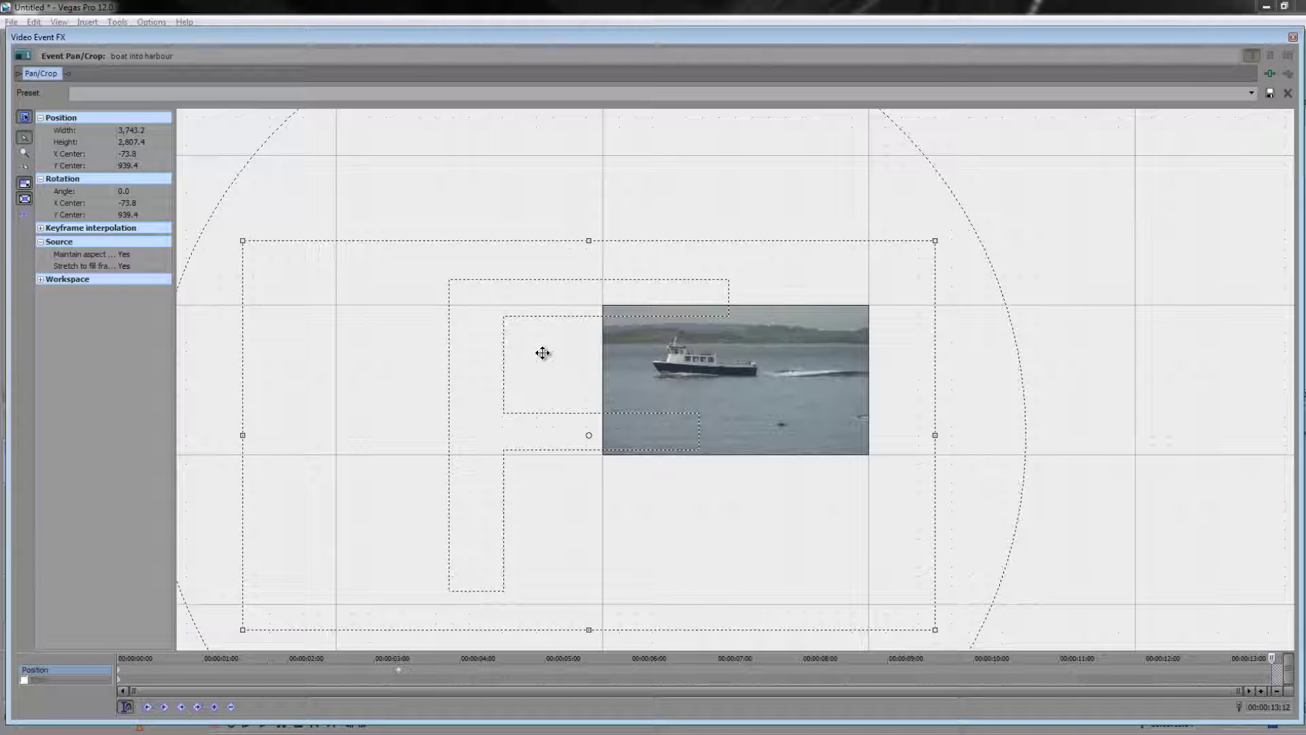
left_click_drag(542, 352, 1167, 355)
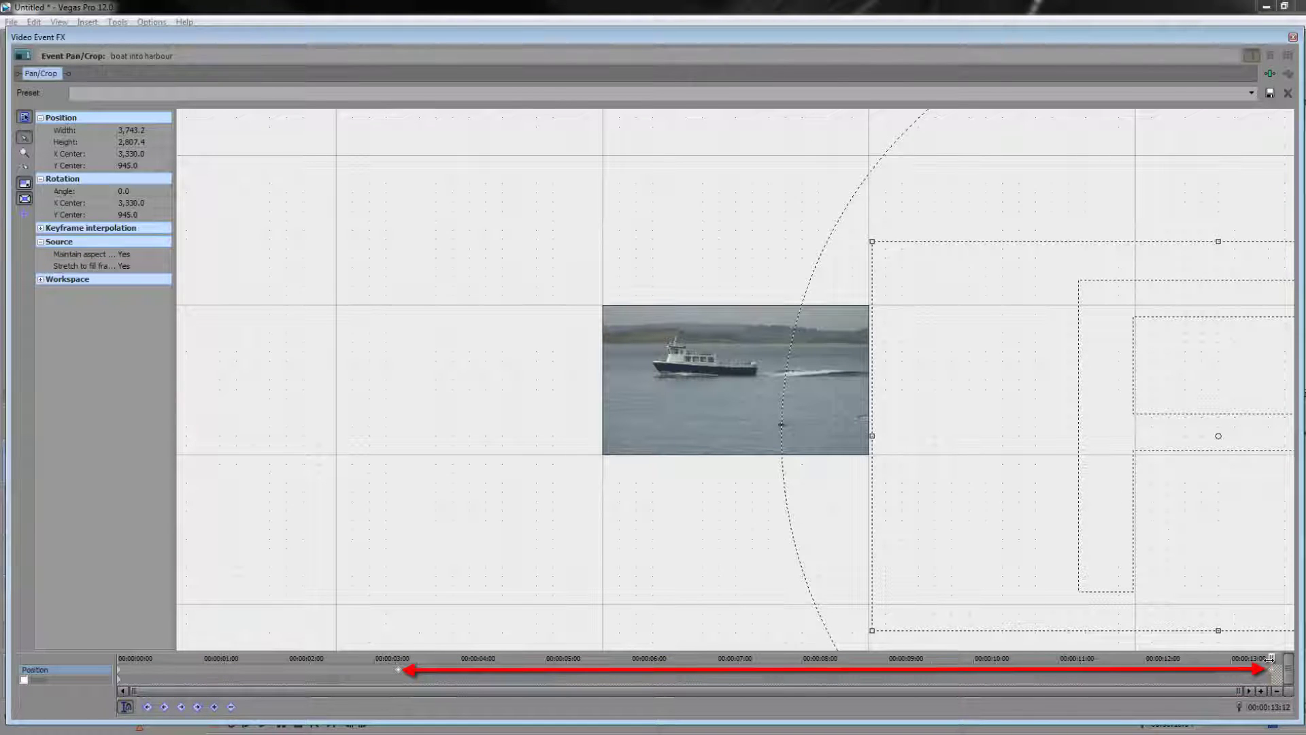
Scrub the Pan/Crop timeline between the end and the 00:00:03:07 keyframe to check the clip's movement
left_click_drag(1269, 659, 538, 663)
left_click_drag(485, 697, 1203, 716)
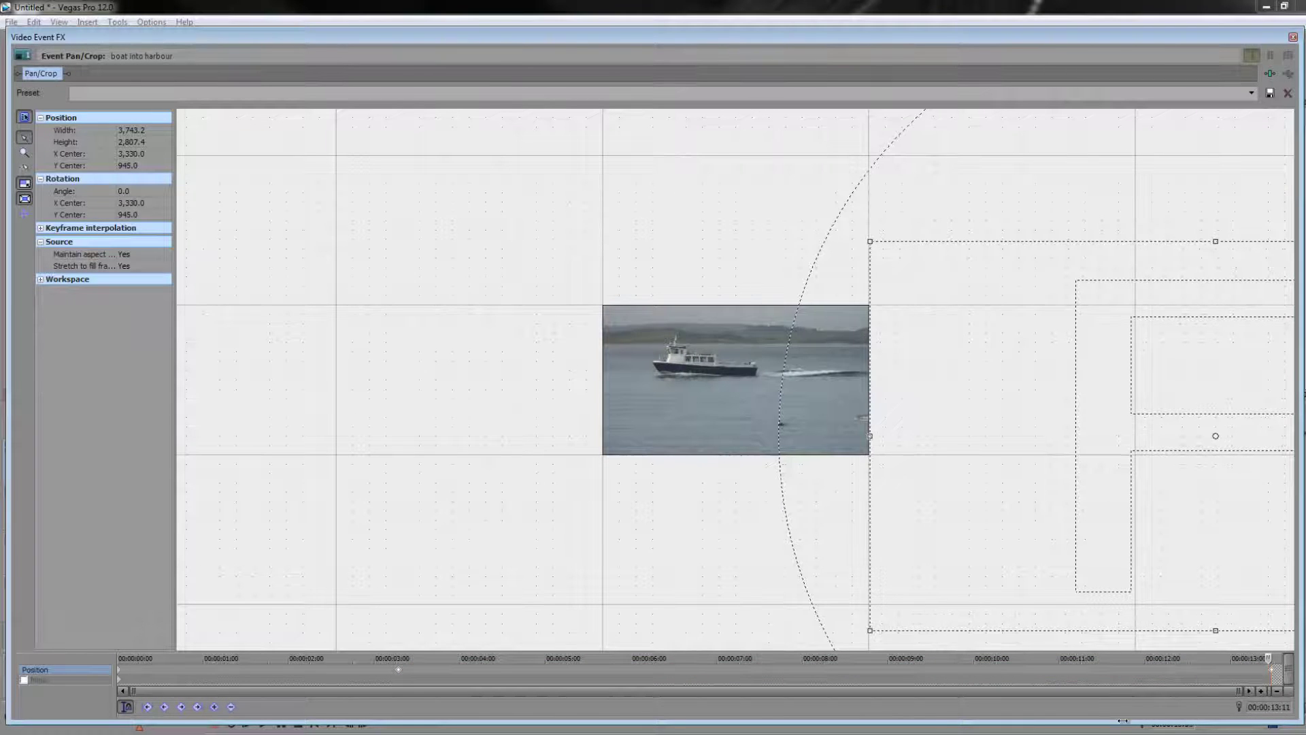
left_click_drag(1203, 659, 778, 658)
left_click_drag(582, 726, 398, 725)
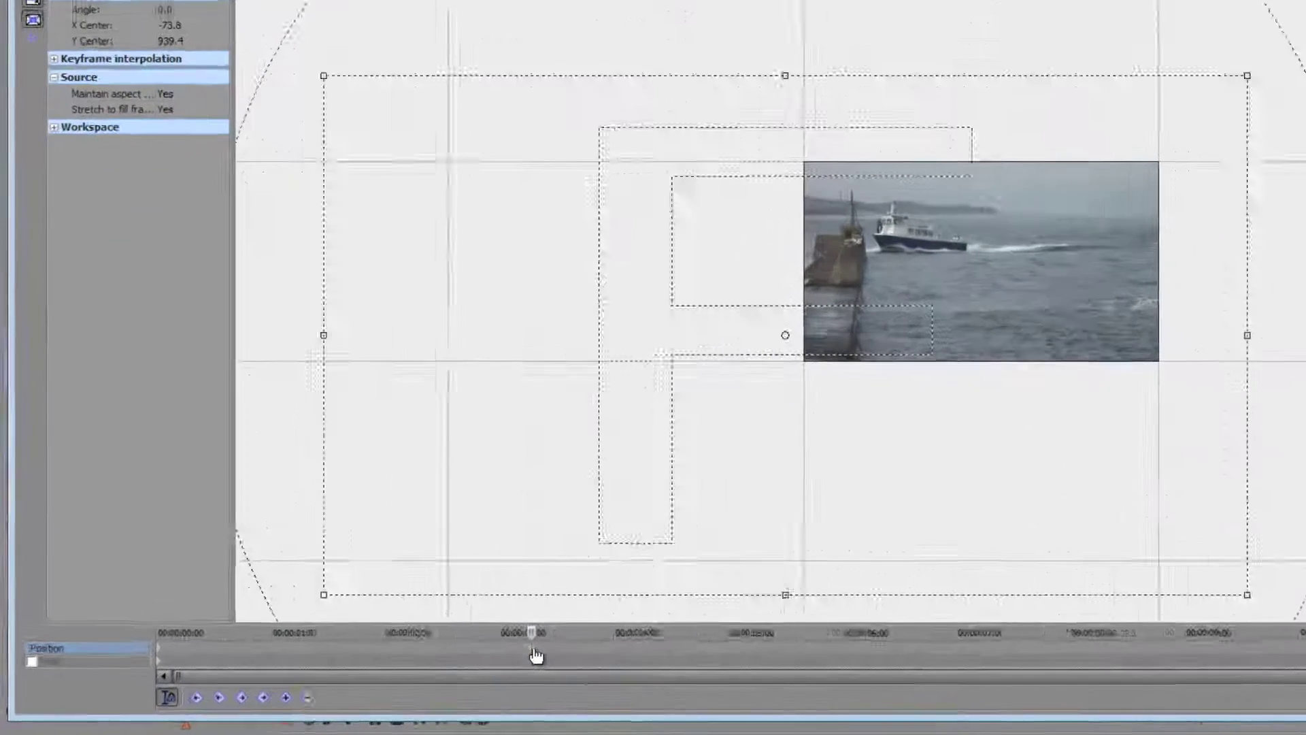
Set the Position keyframe at 00:00:03:07 to Smooth interpolation and check the last keyframe's interpolation type
right_click(399, 669)
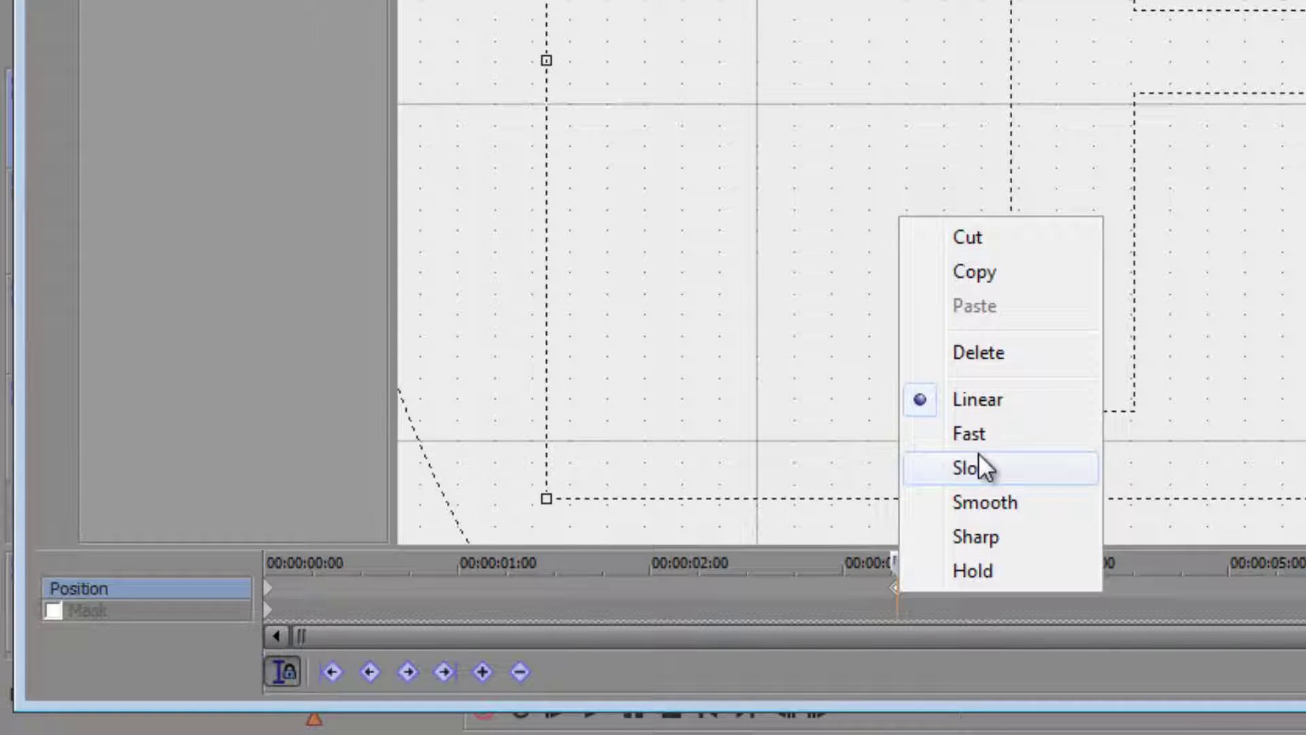
left_click(980, 502)
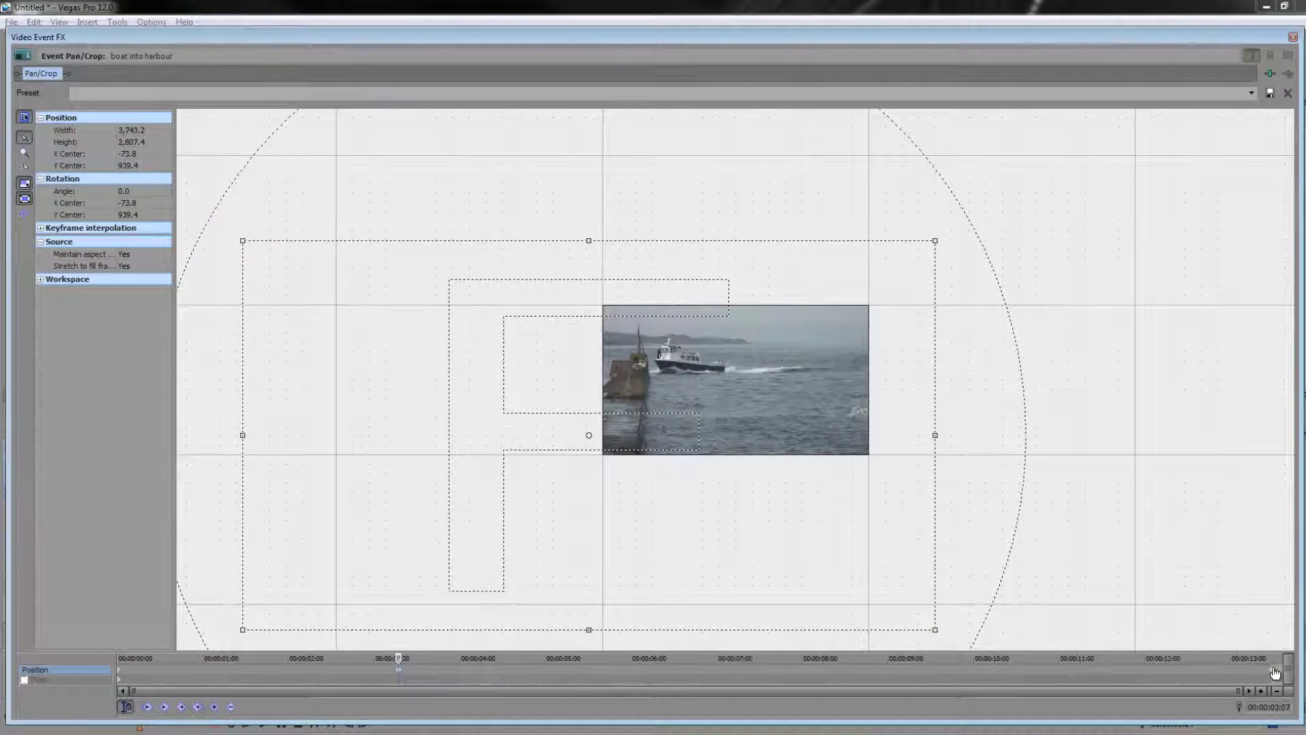
right_click(1276, 674)
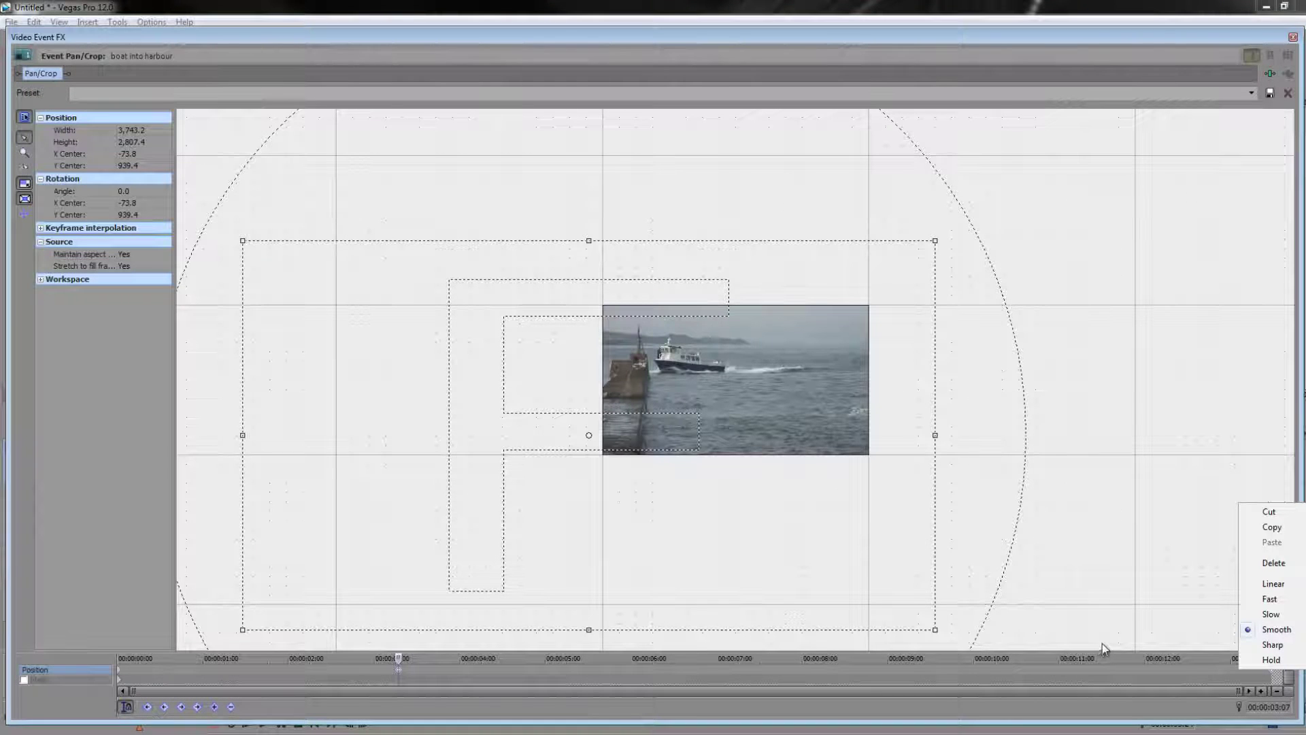
left_click(921, 674)
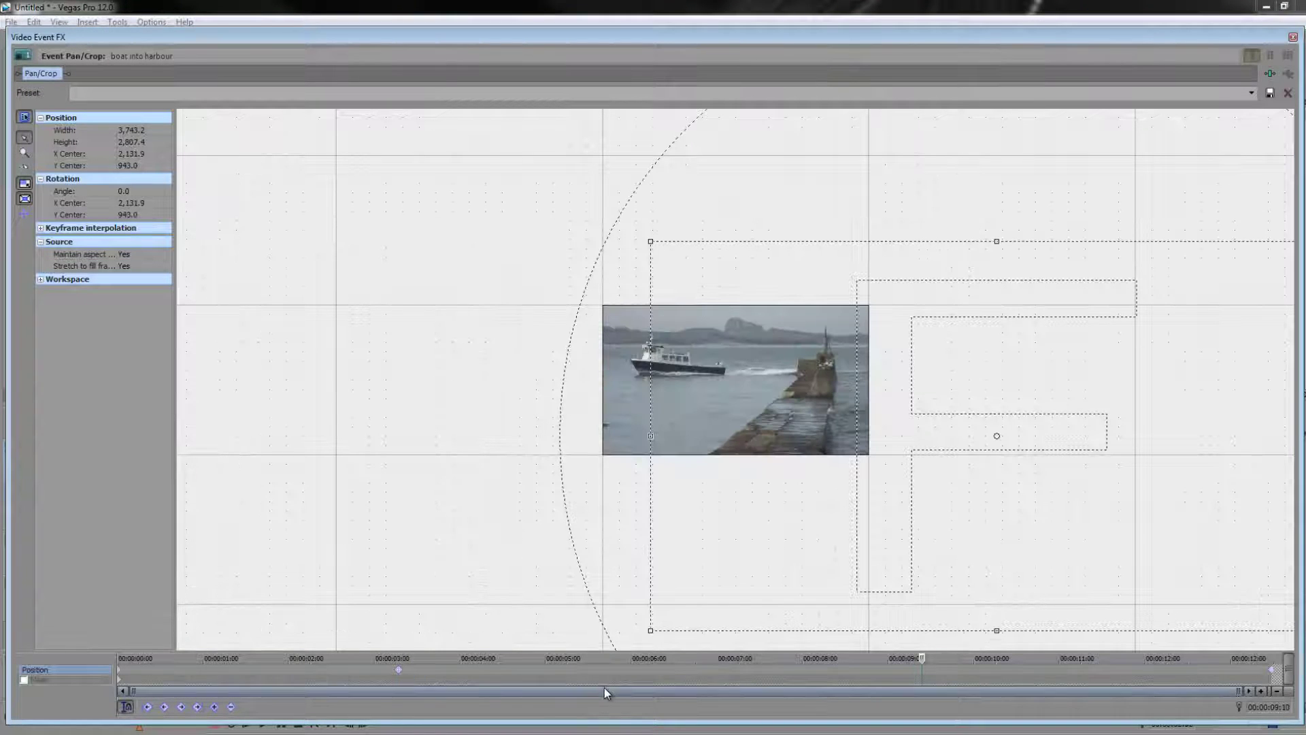
left_click(1293, 37)
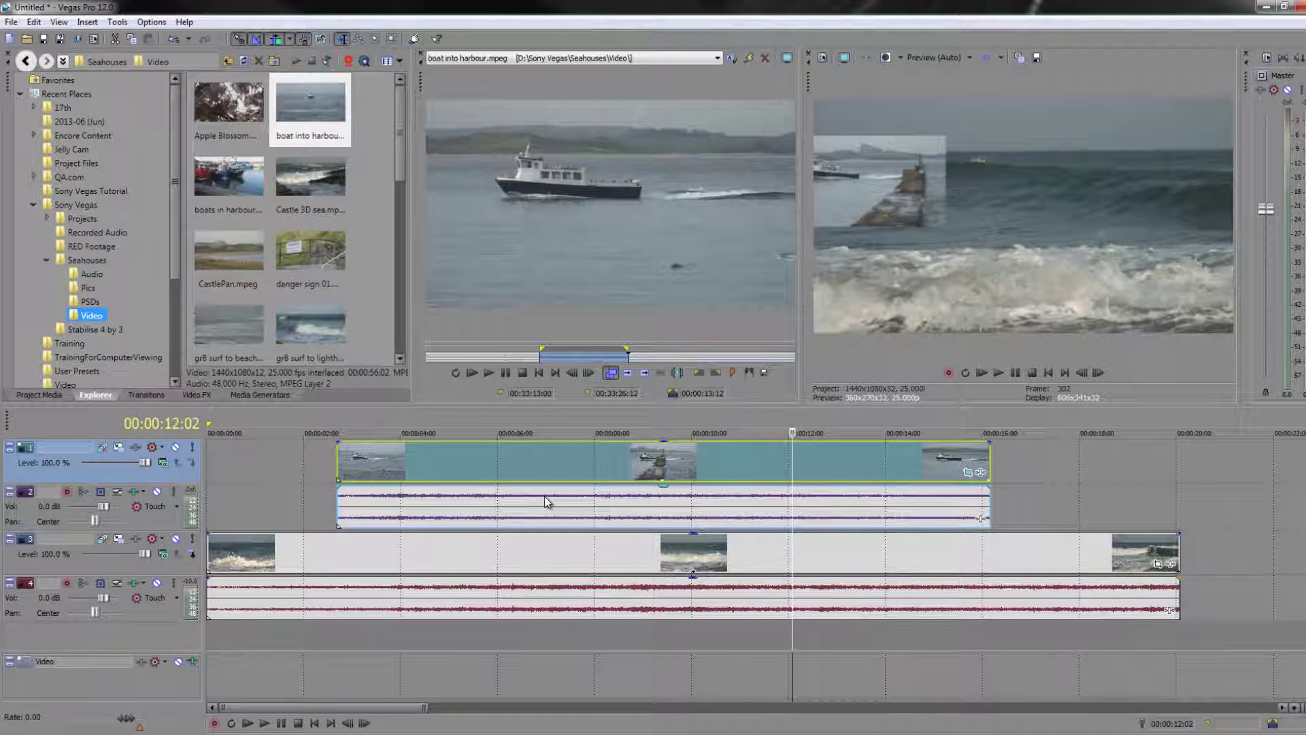
Select the boat clip's time range on the timeline and build a dynamic RAM preview of it
key("ctrl+Left")
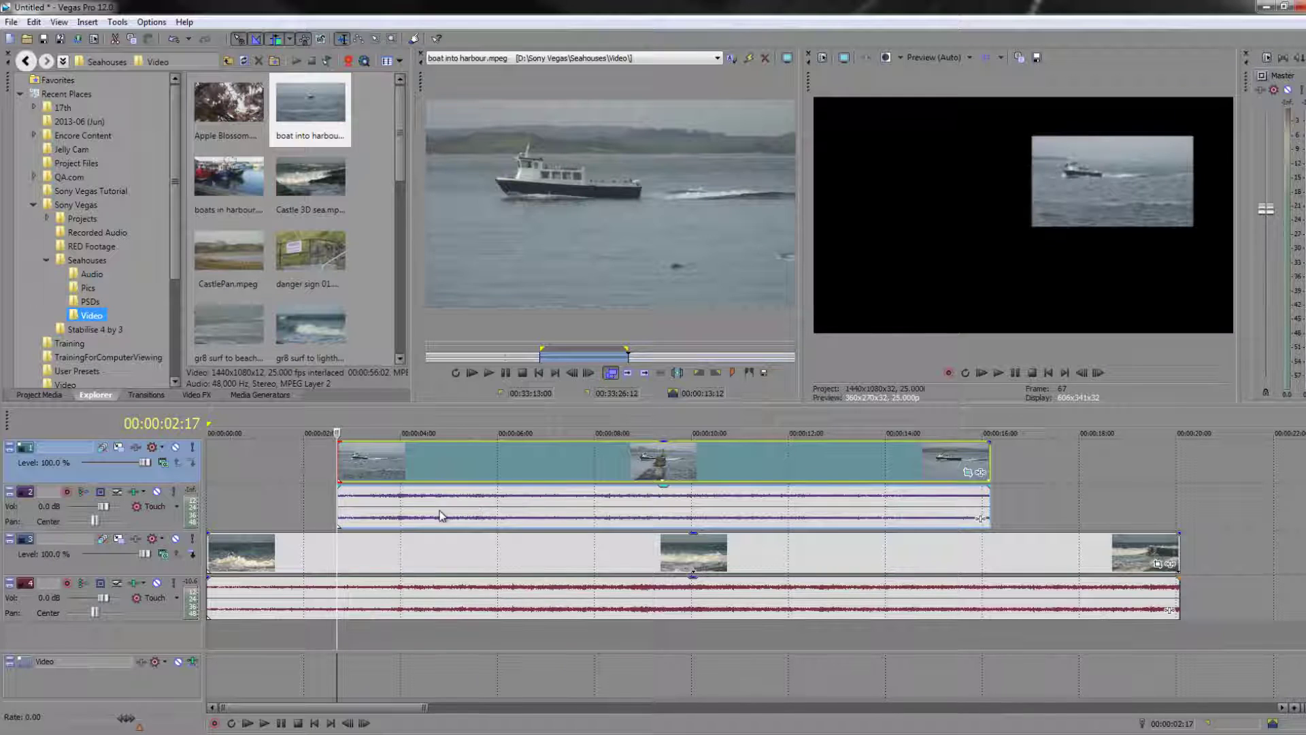
left_click(308, 475)
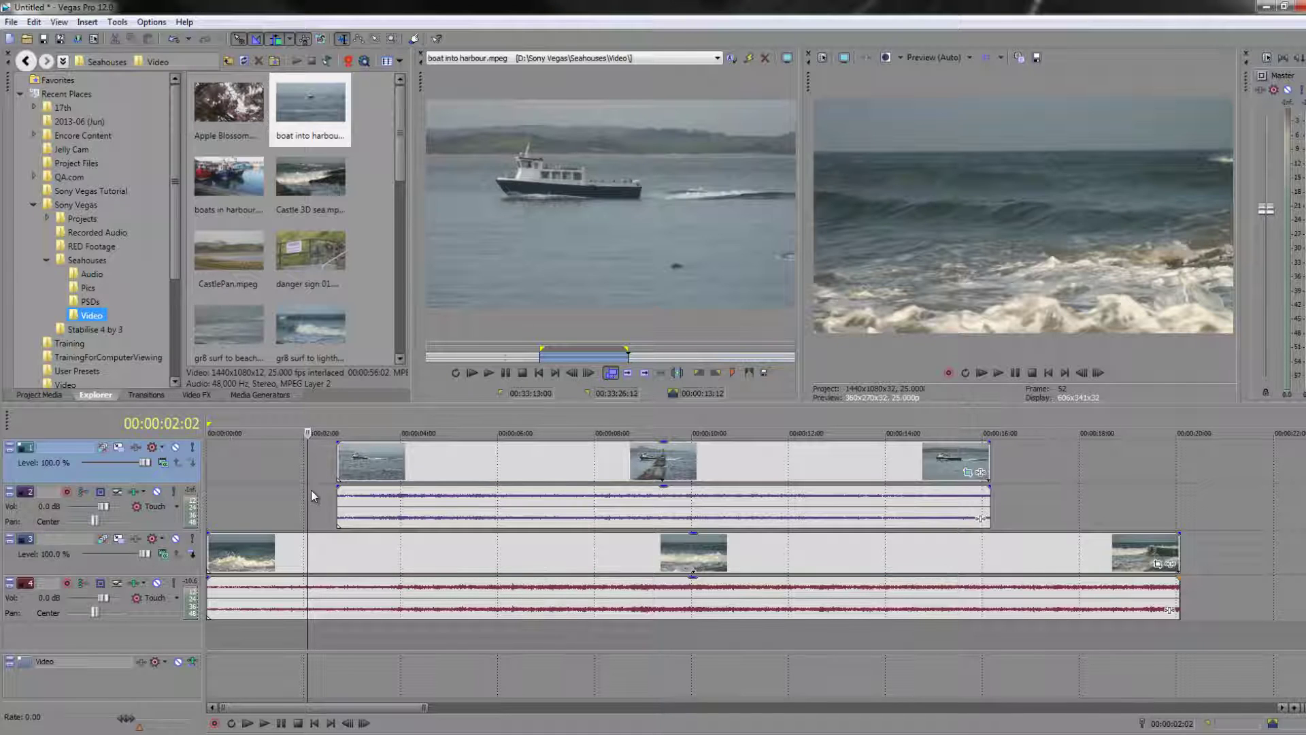
double_click(476, 467)
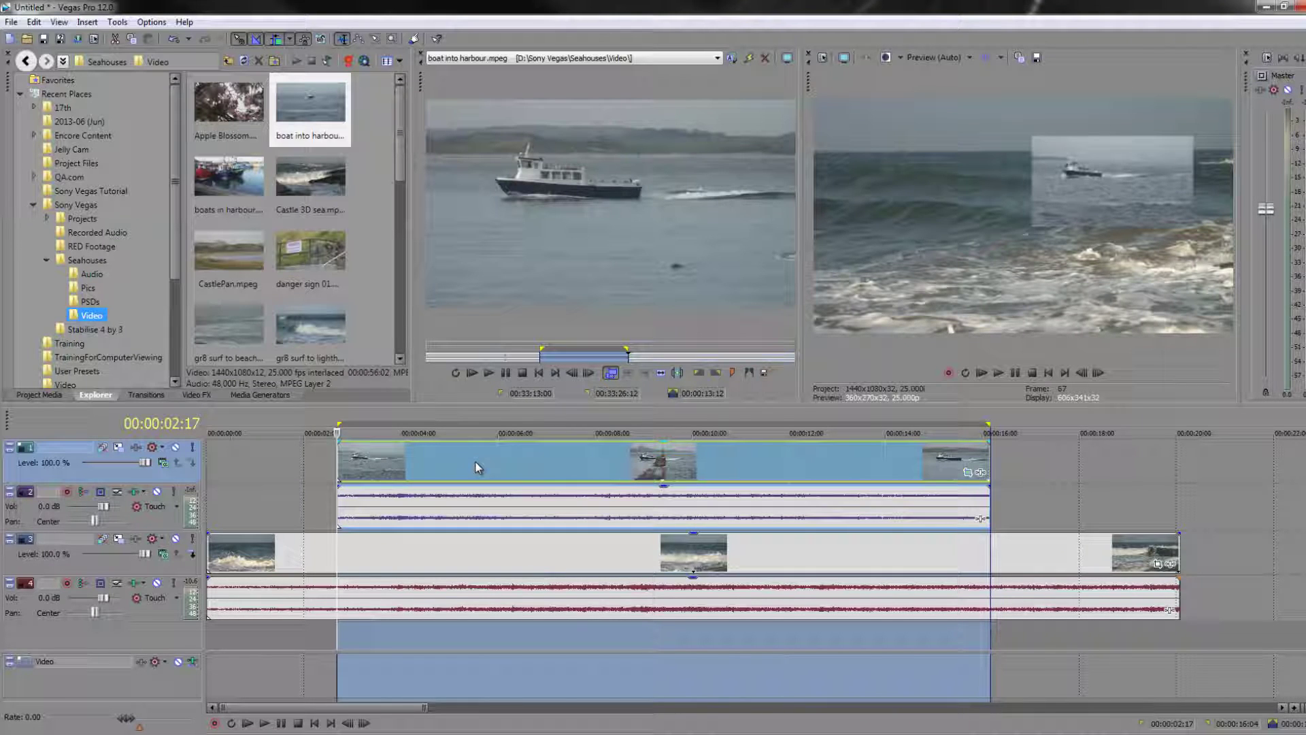
key("shift+b")
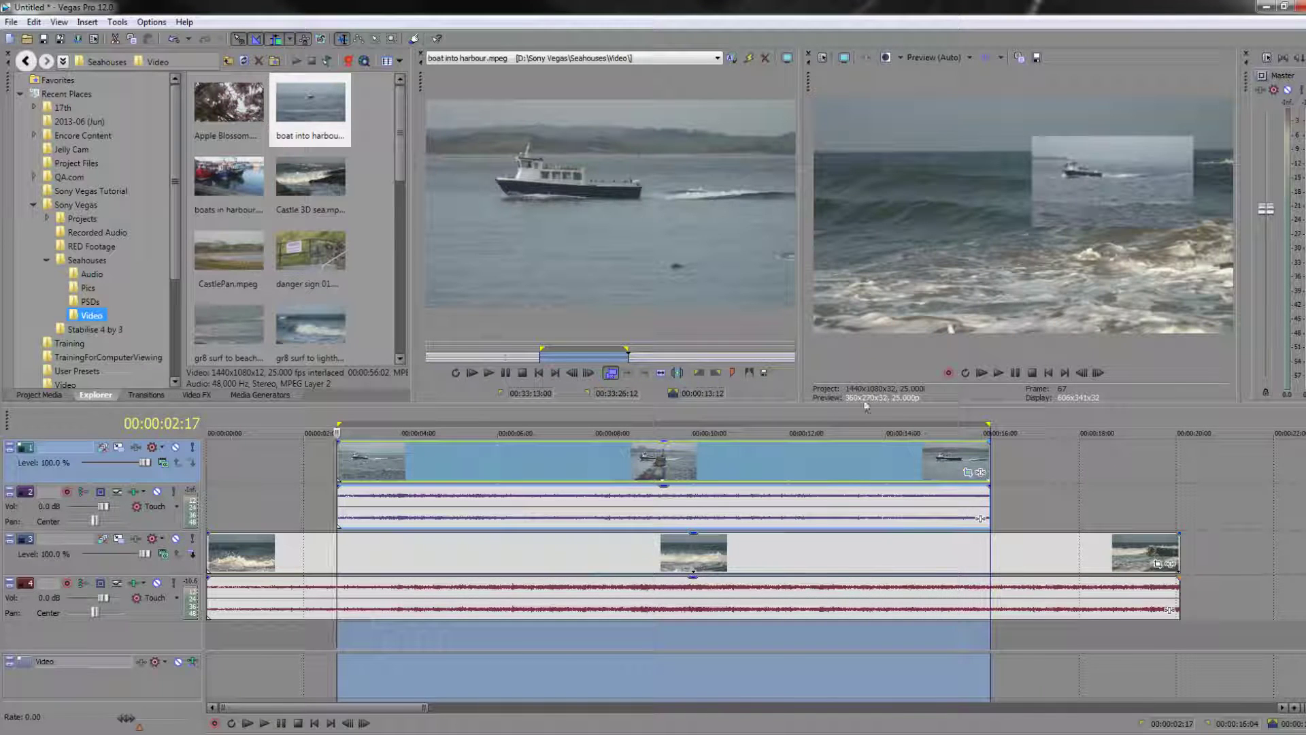
Play the picture-in-picture from about two seconds, just before the boat clip starts, to review its animation
left_click(311, 488)
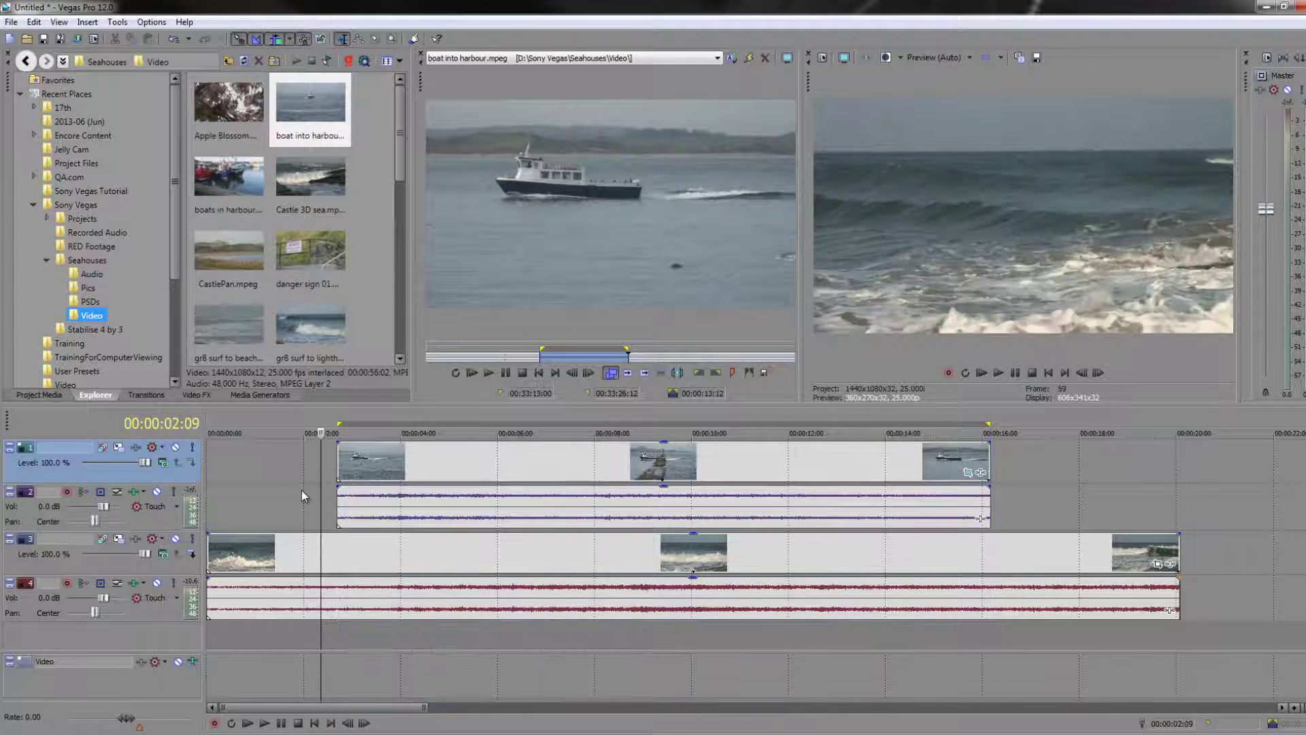
left_click(301, 488)
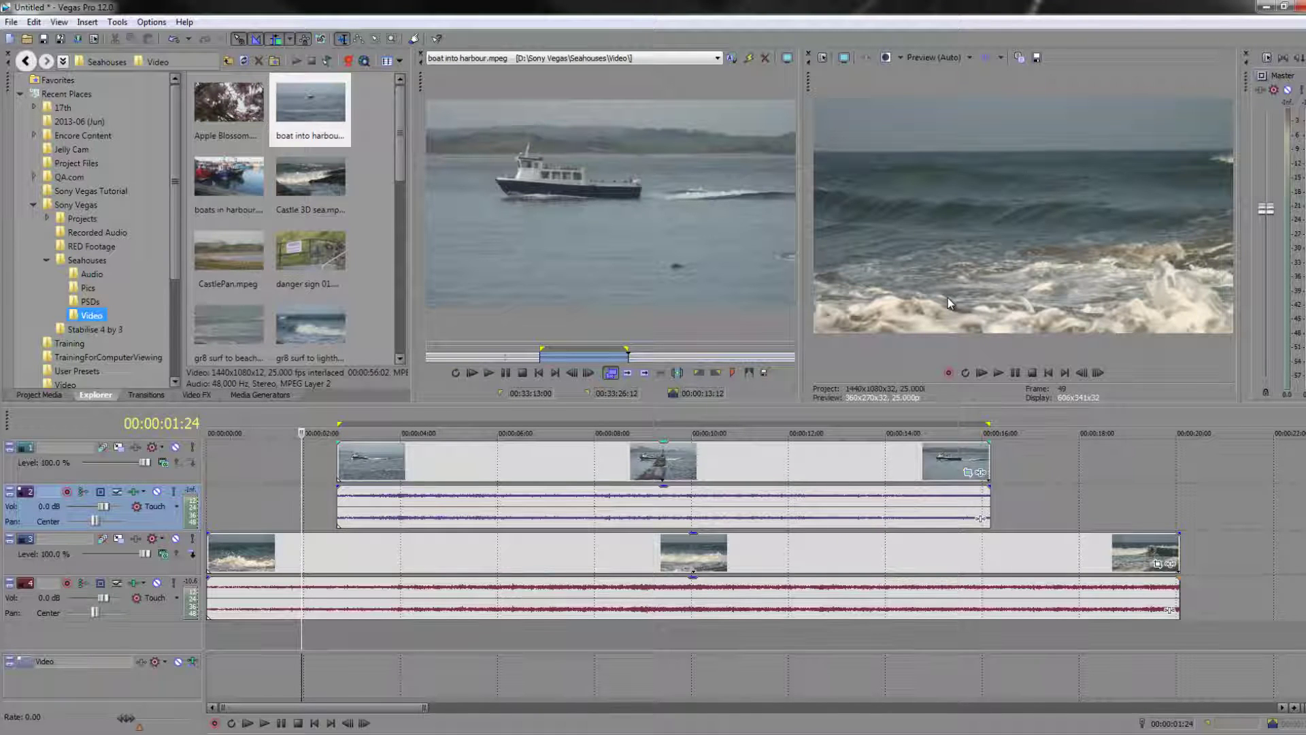
key("space")
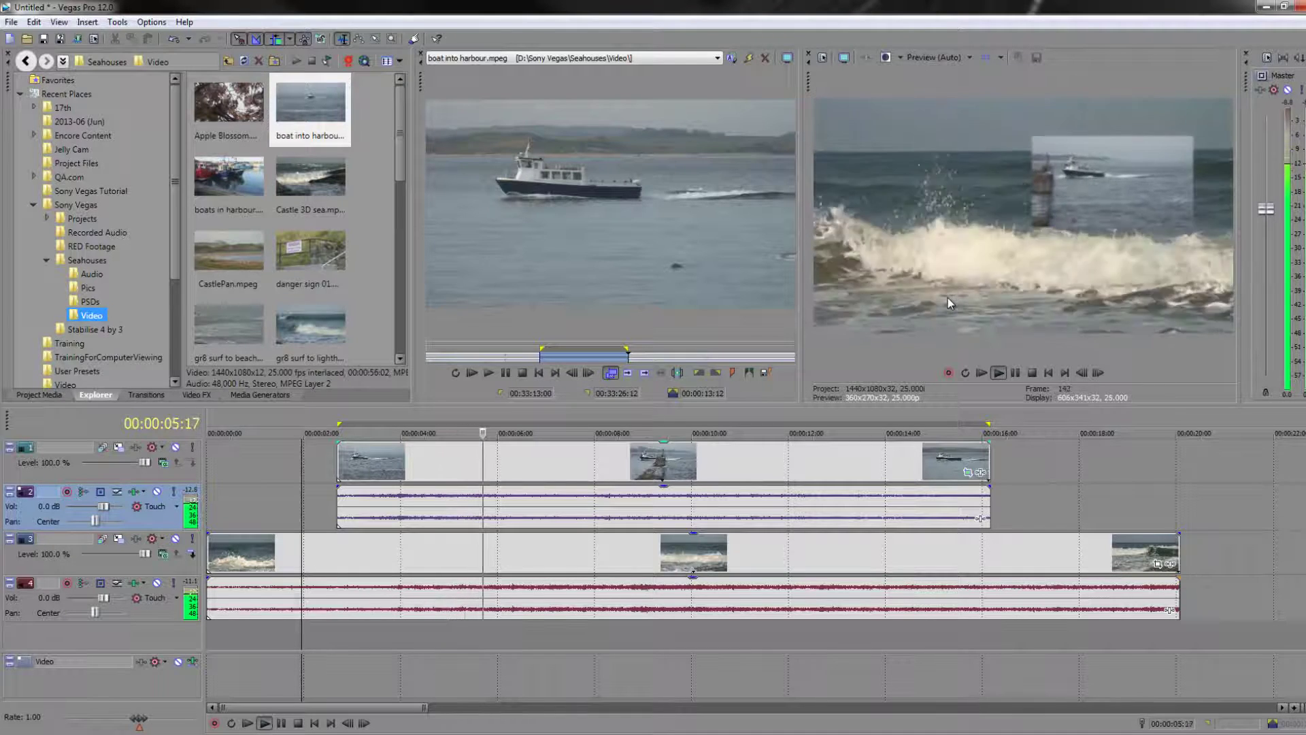
key("space")
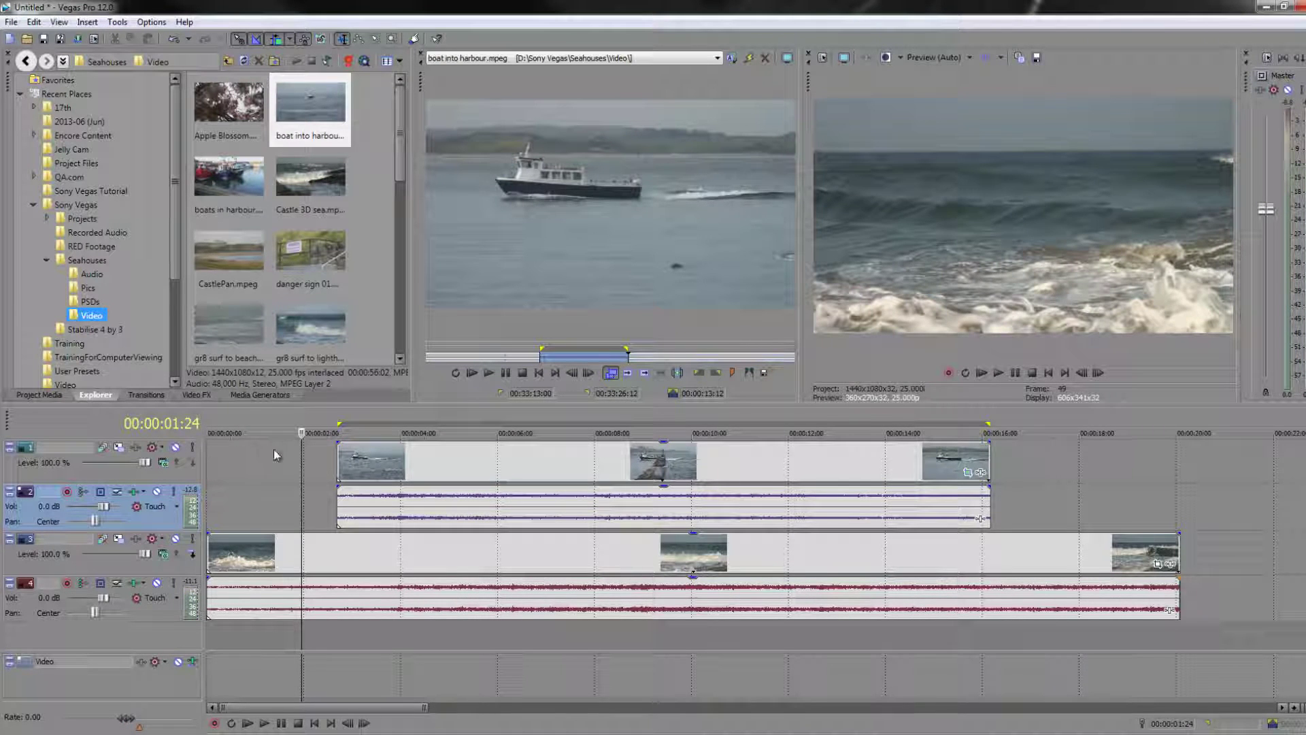
left_click(304, 456)
key("space")
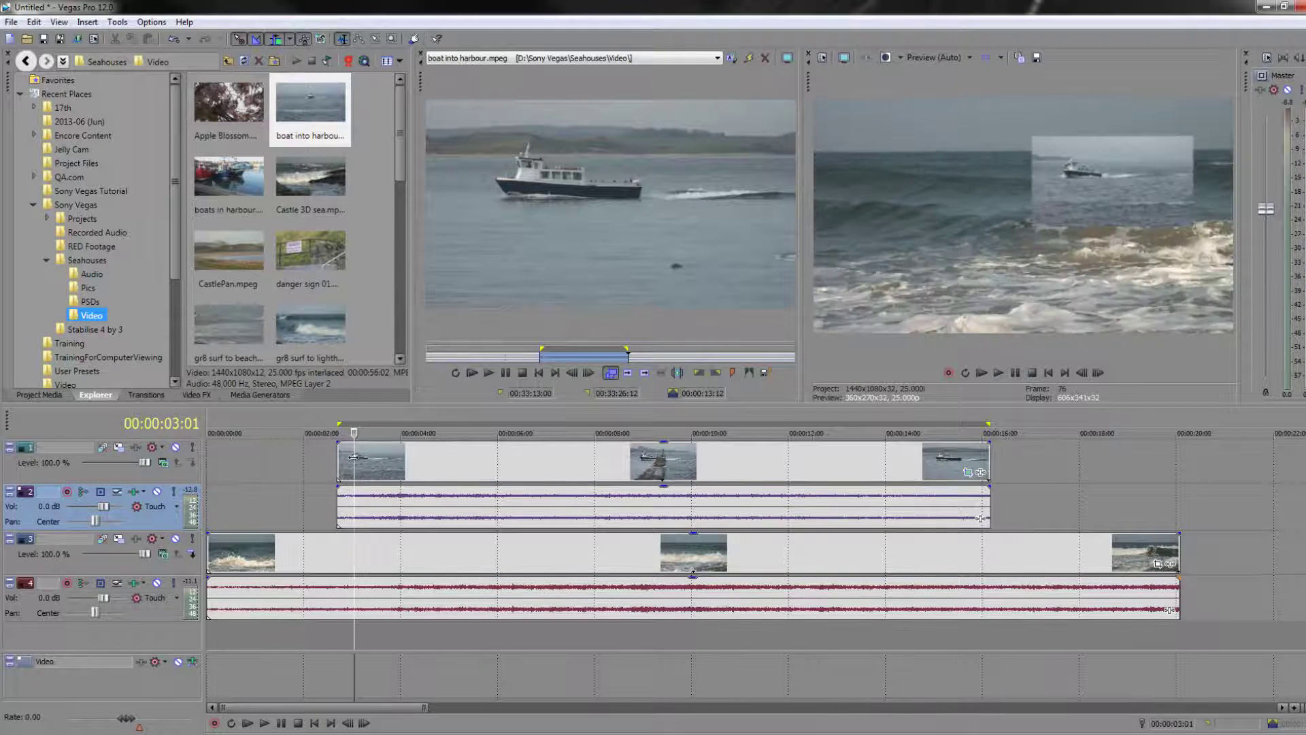
key("space")
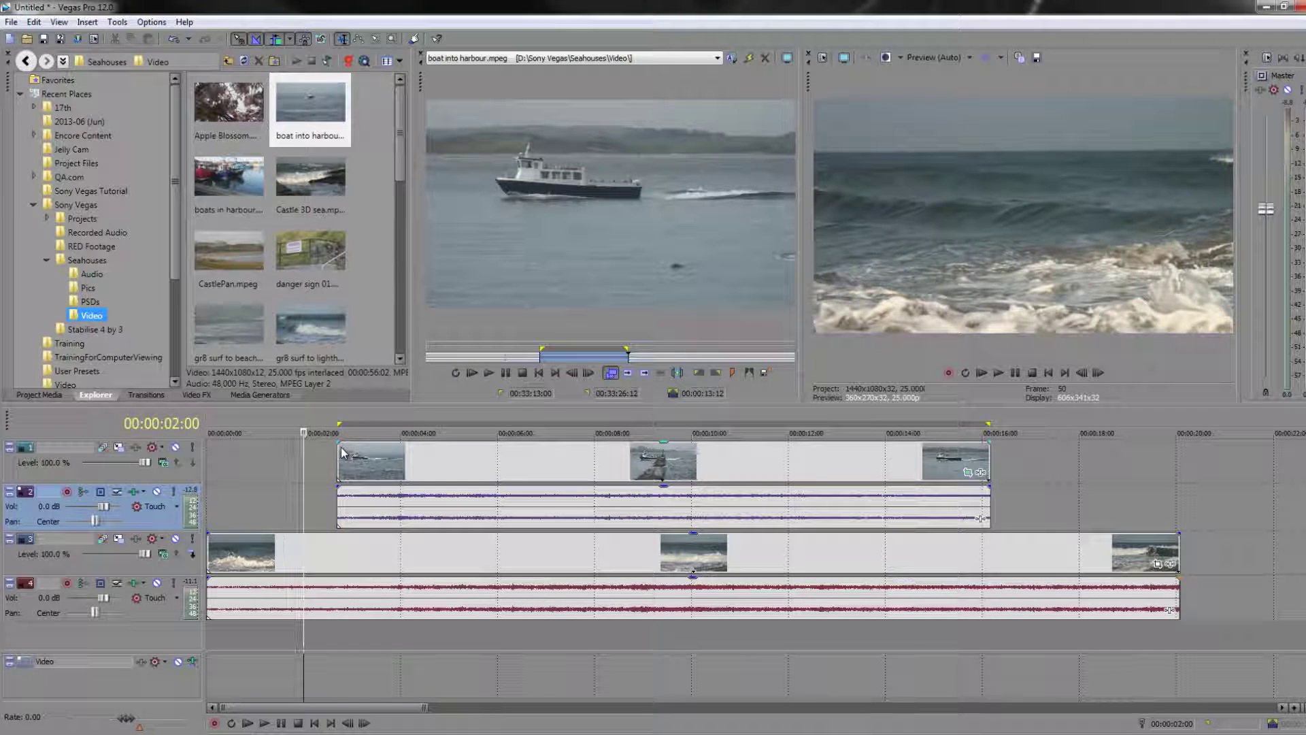
Add a short fade-in and a short fade-out to the boat clip's video, and play it from 00:00:02:00
left_click_drag(340, 448, 368, 446)
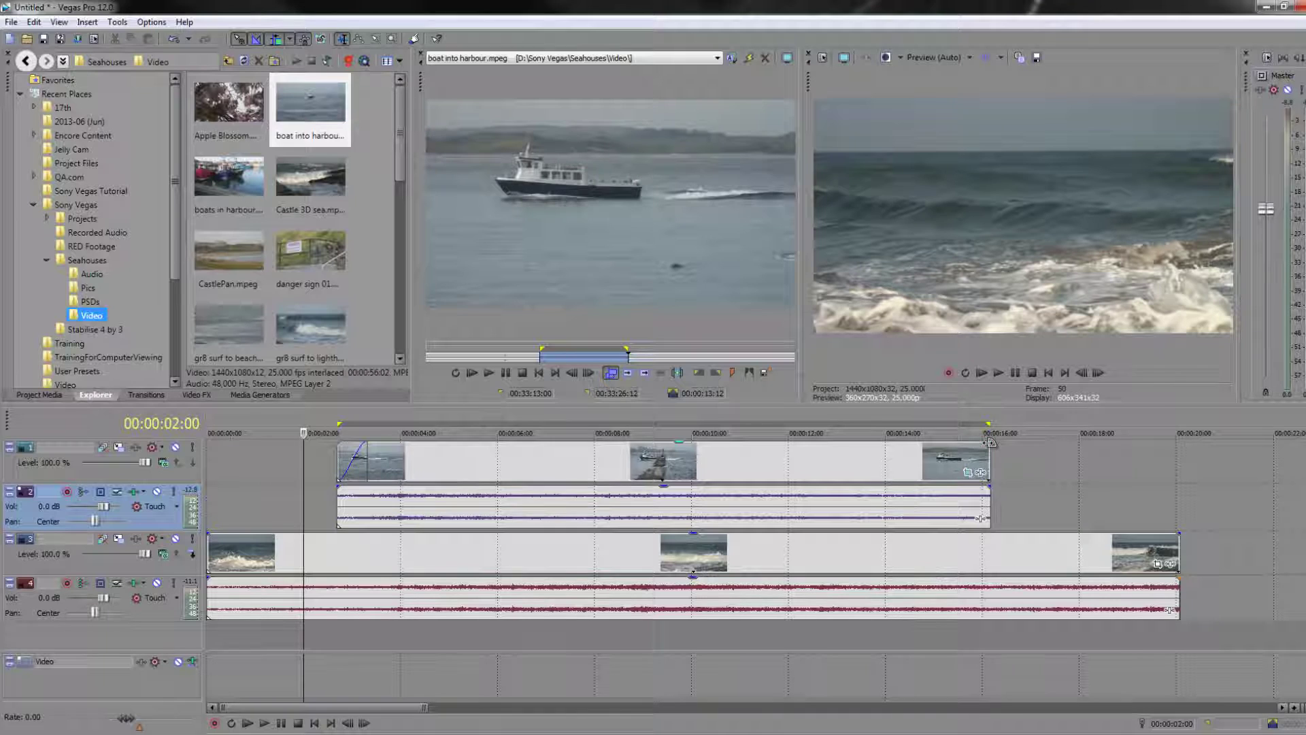
mouse_move(989, 446)
left_mouse_down()
mouse_move(956, 447)
mouse_move(971, 447)
left_mouse_up()
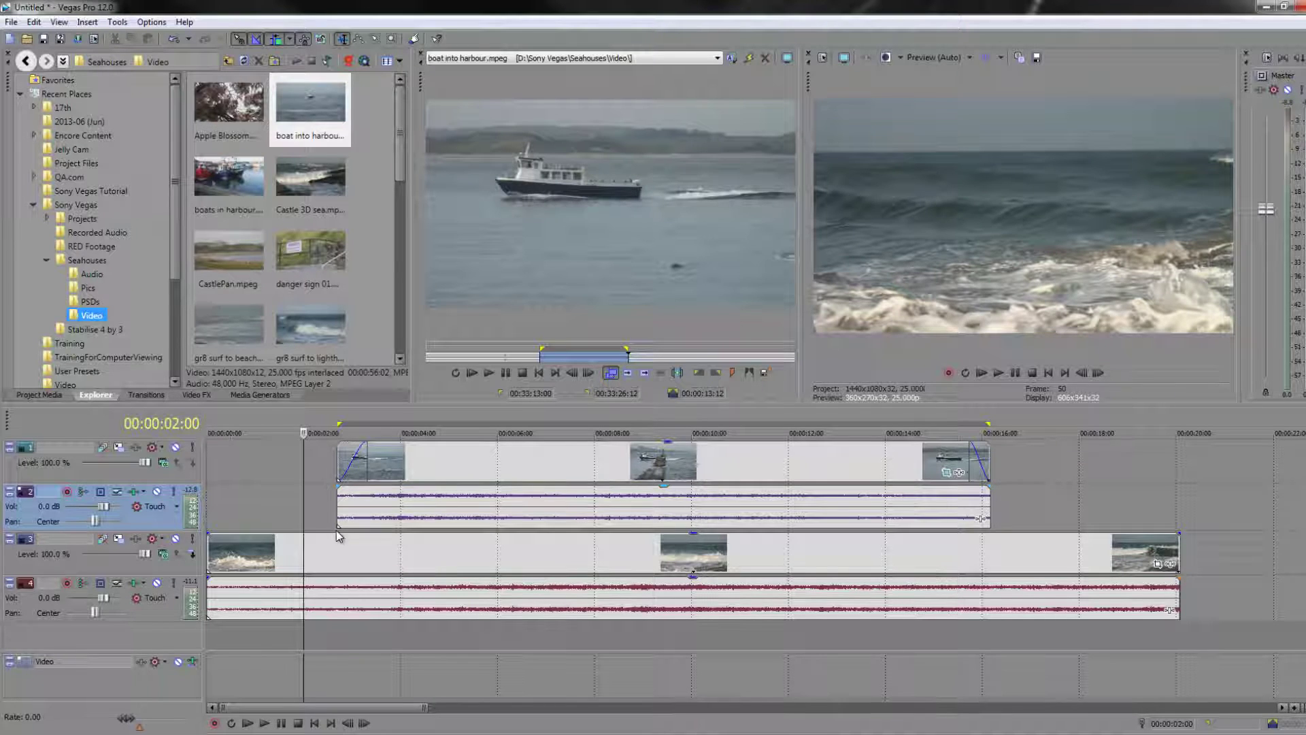
key("space")
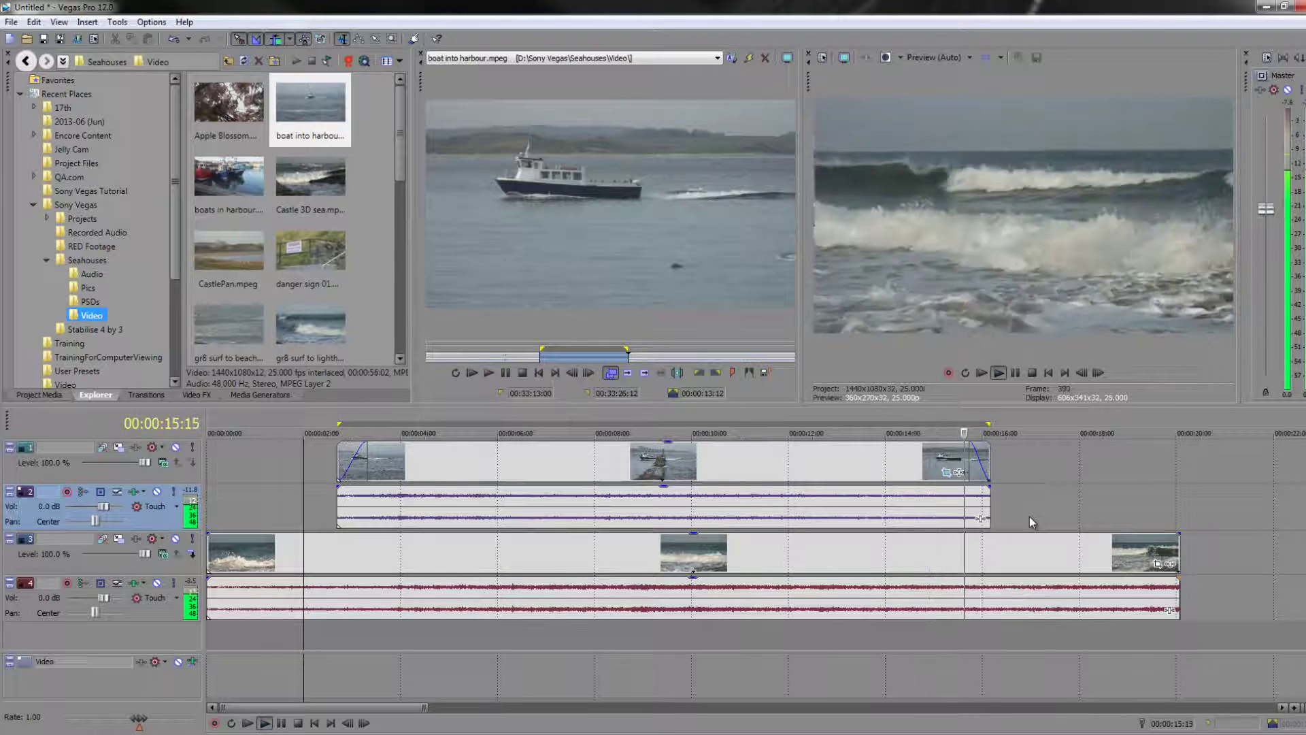
key("space")
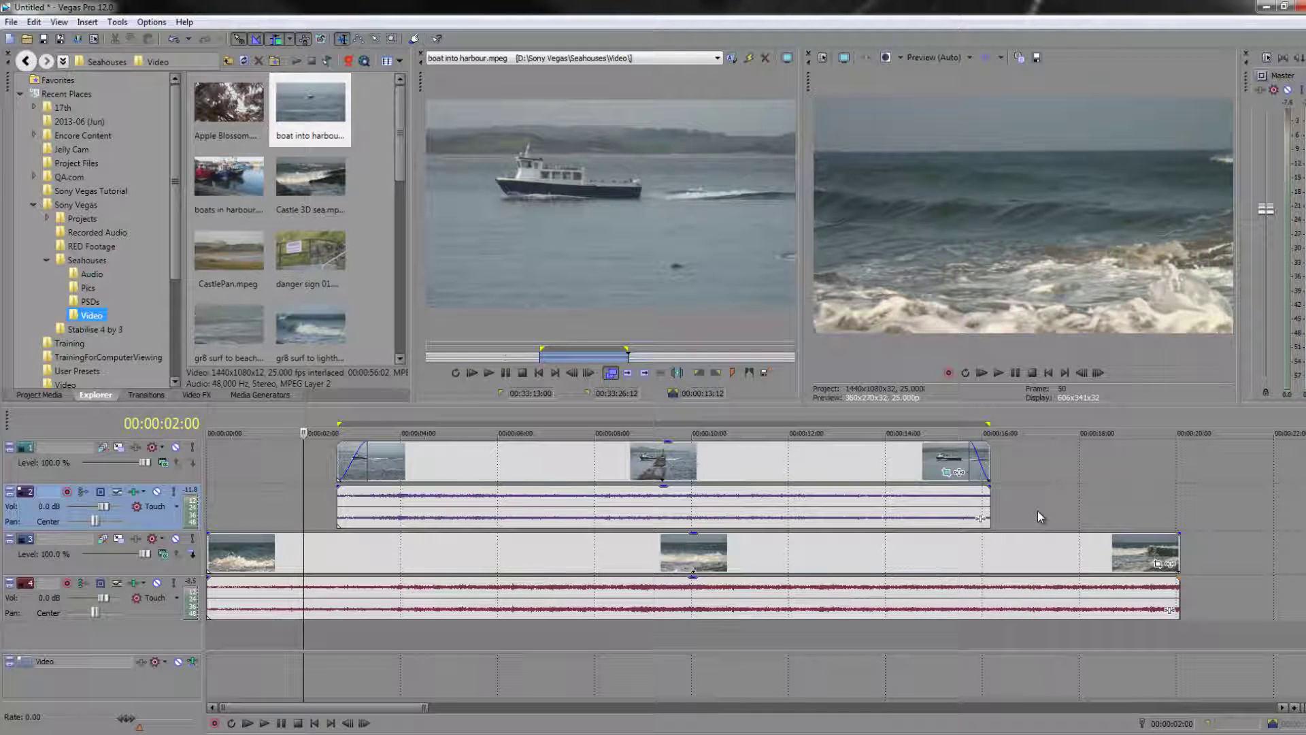
In the boat clip's Pan/Crop at 00:00:09:24, add a Position keyframe by moving the frame's centre to about X 1,258, Y -69
left_click(820, 472)
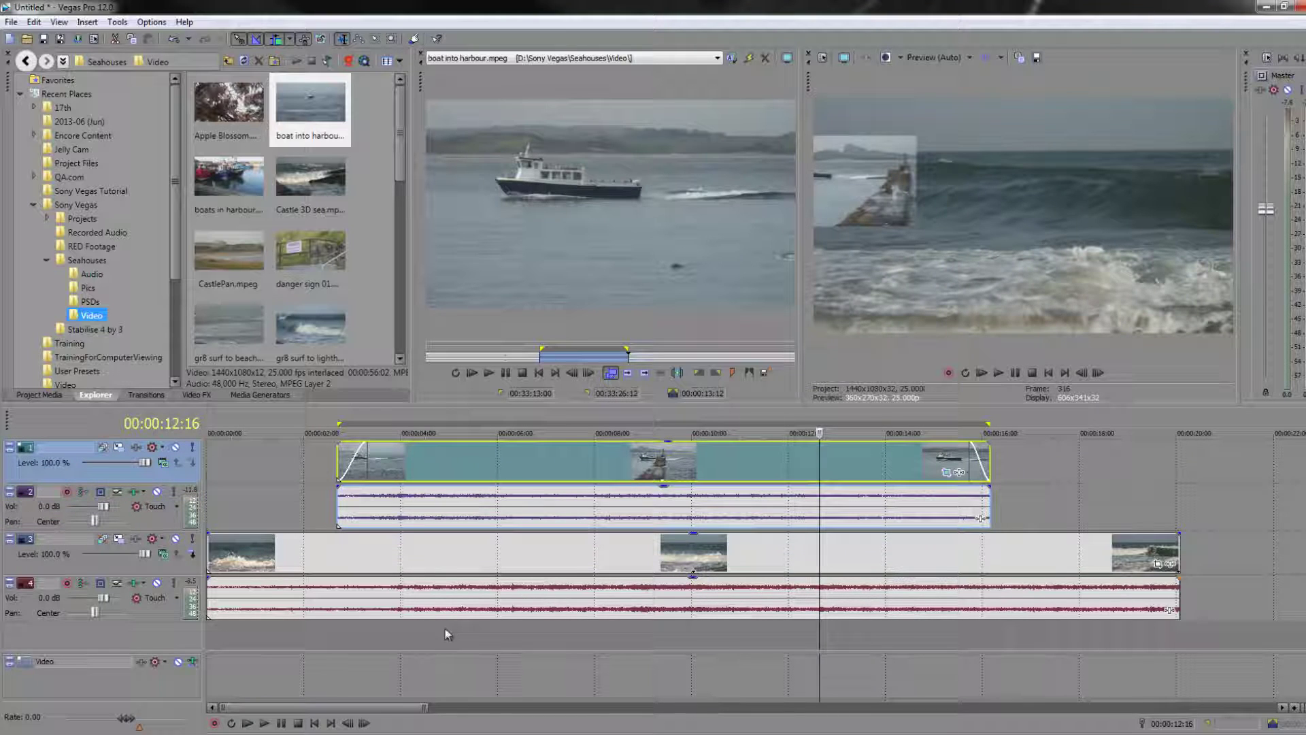
left_click(947, 472)
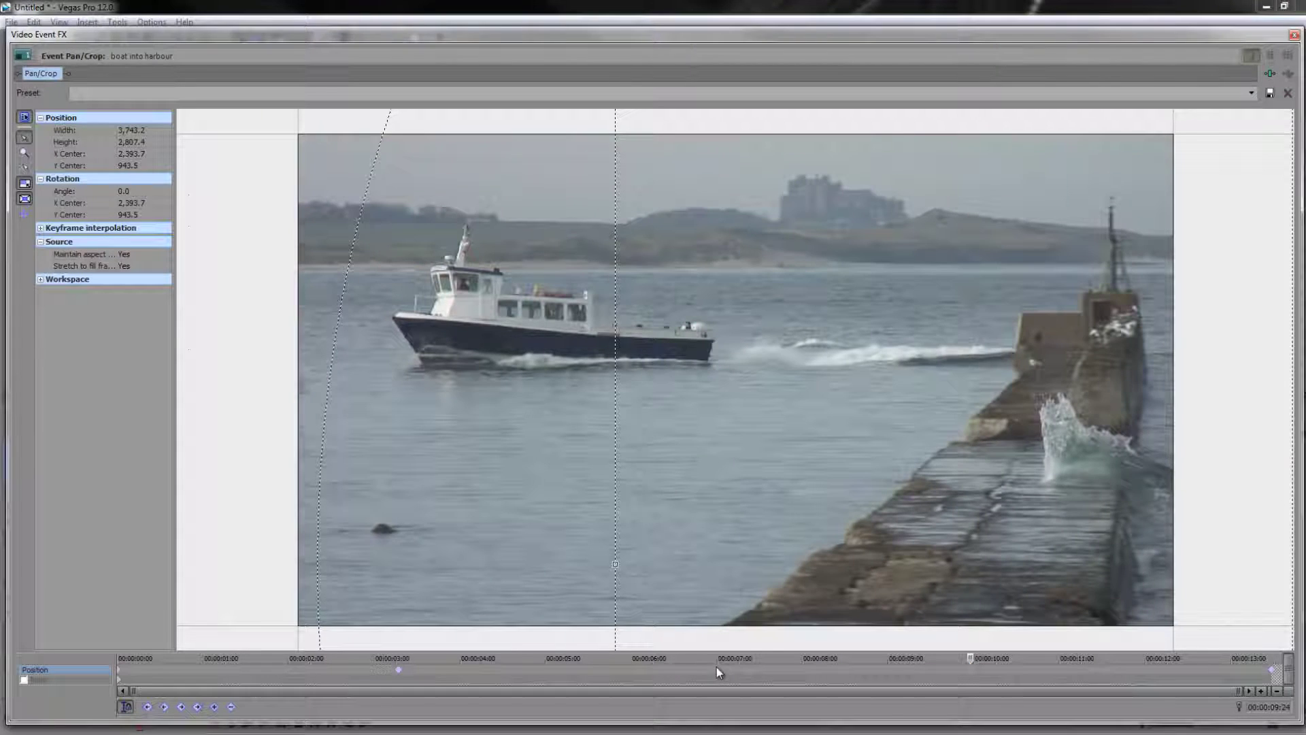
left_click(124, 708)
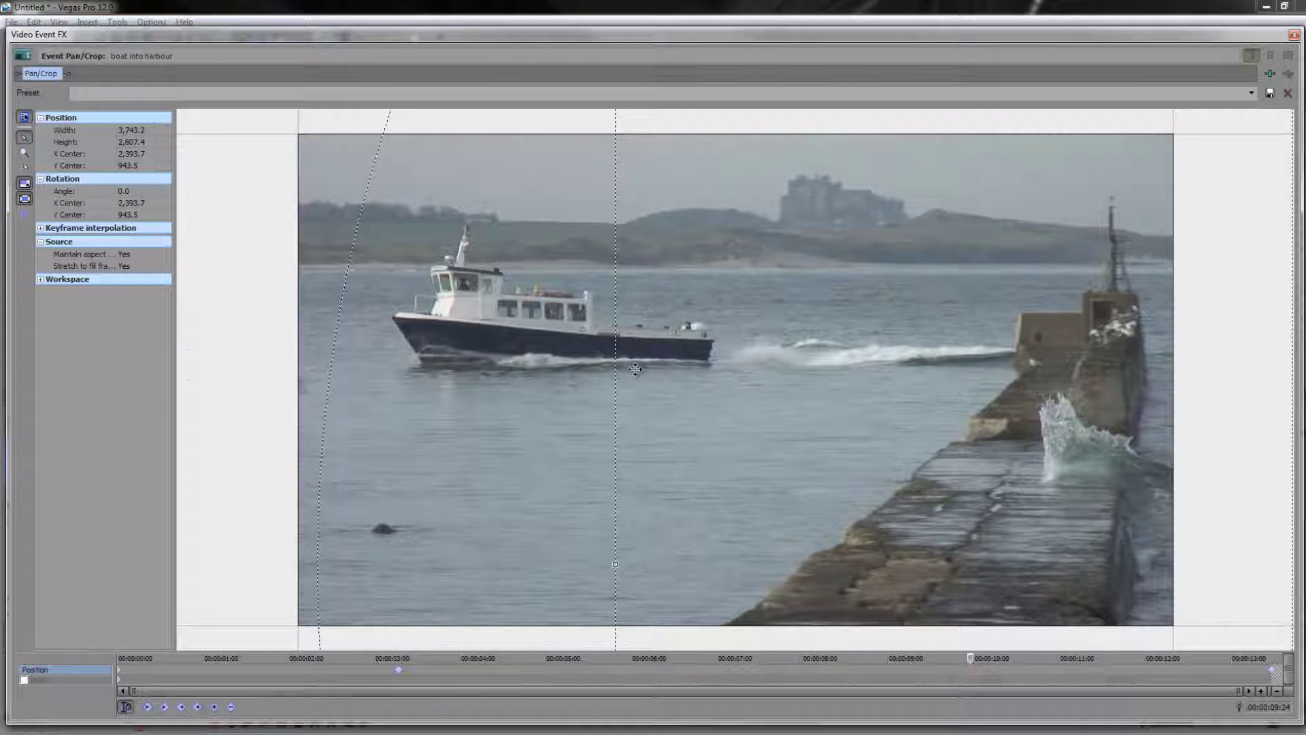
scroll(632, 369, "down", 8)
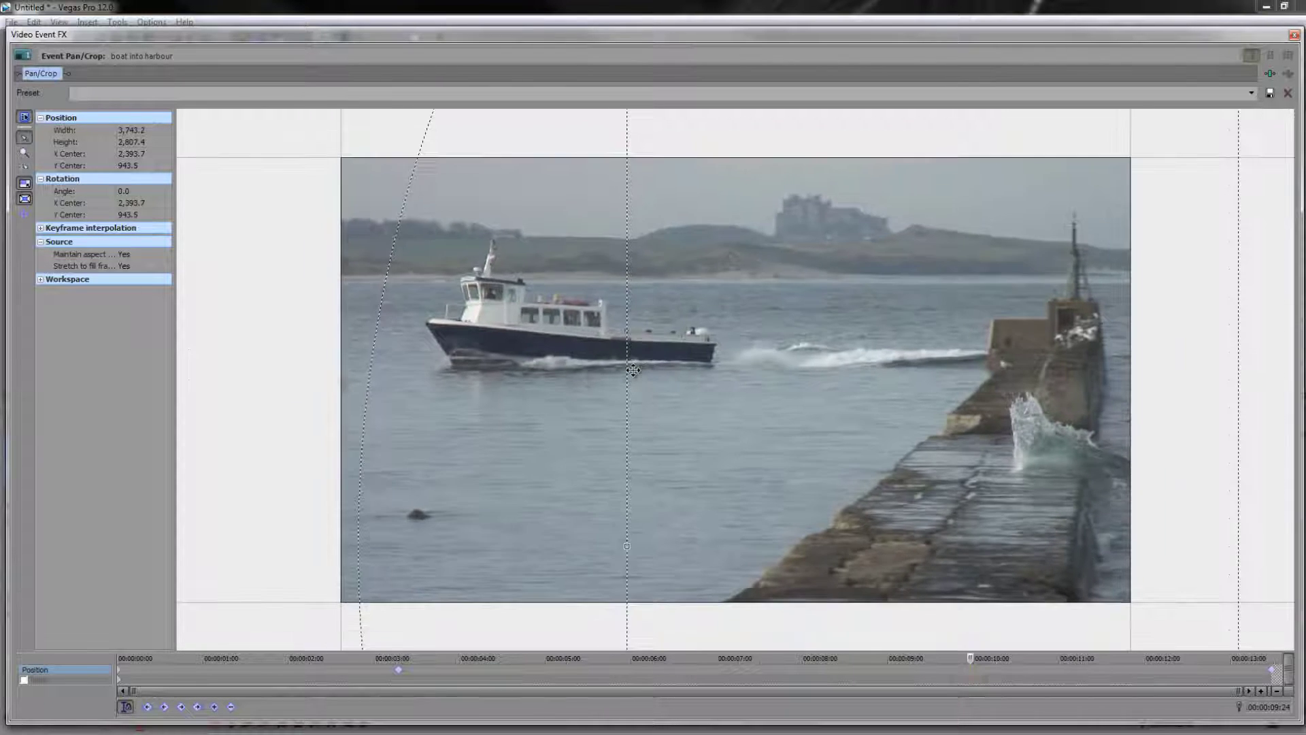
scroll(633, 369, "down", 1)
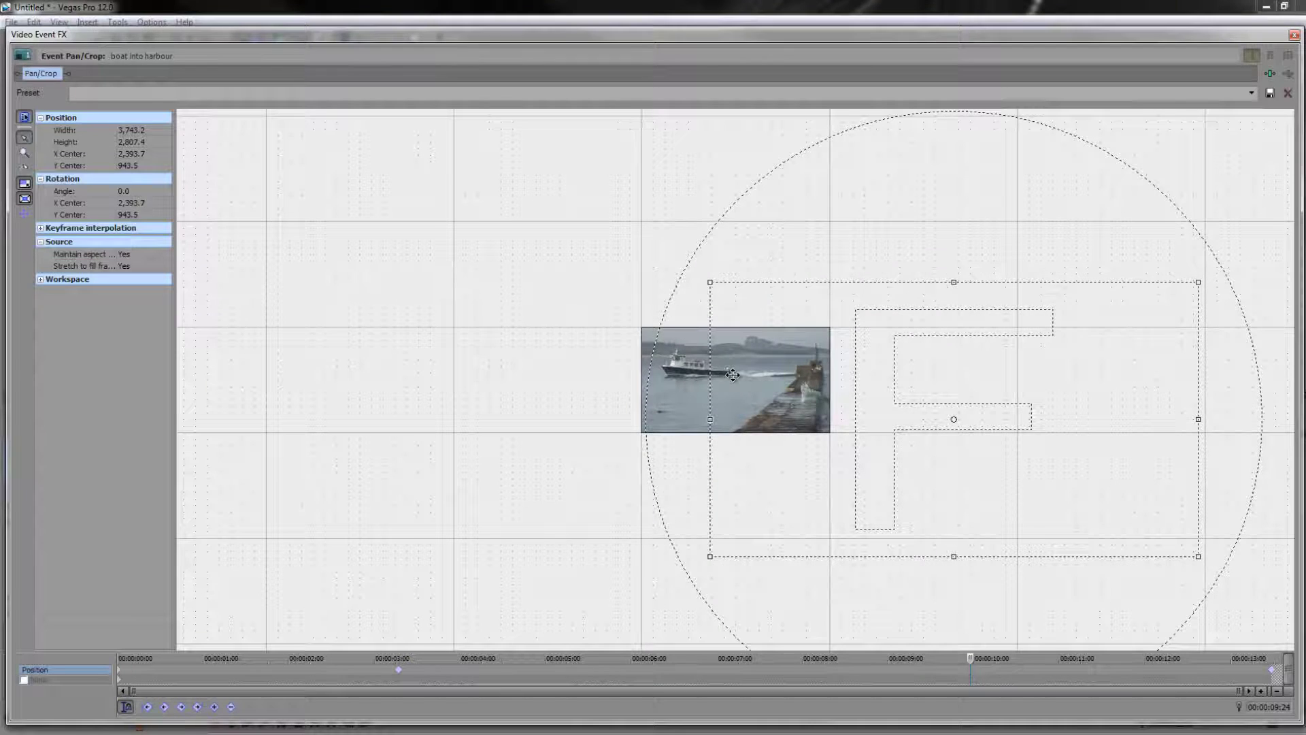
left_click_drag(779, 425, 631, 326)
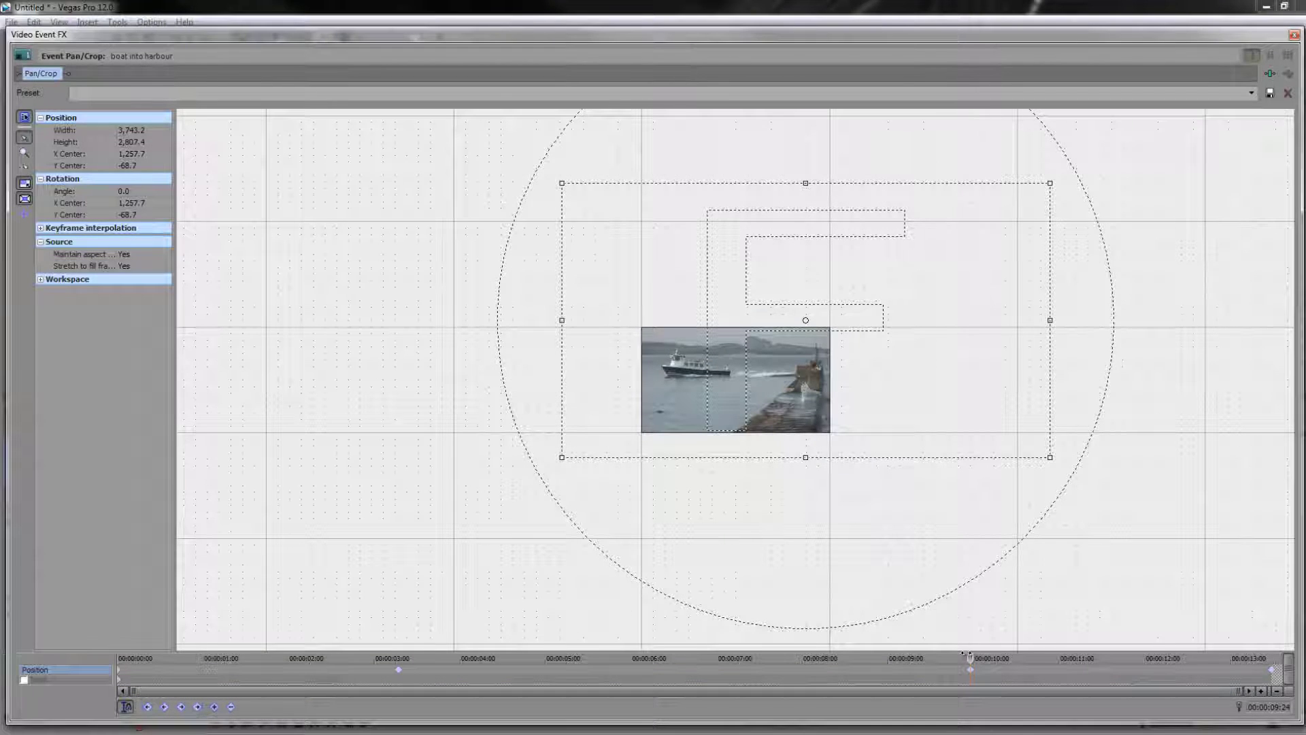
Scrub the Pan/Crop timeline back before the 00:00:03:07 keyframe, to the end and back to mid-clip to check the motion path
left_click_drag(967, 654, 532, 654)
left_click_drag(289, 658, 272, 659)
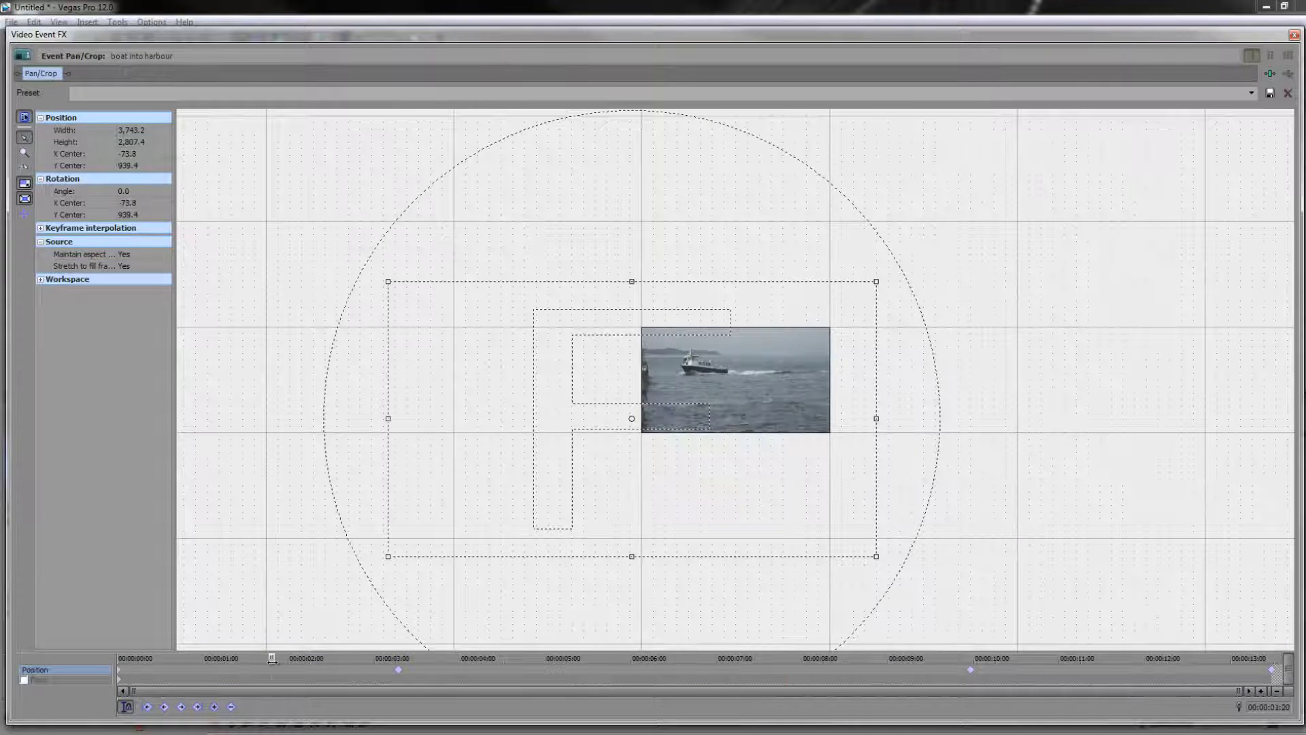
left_click_drag(428, 663, 1274, 691)
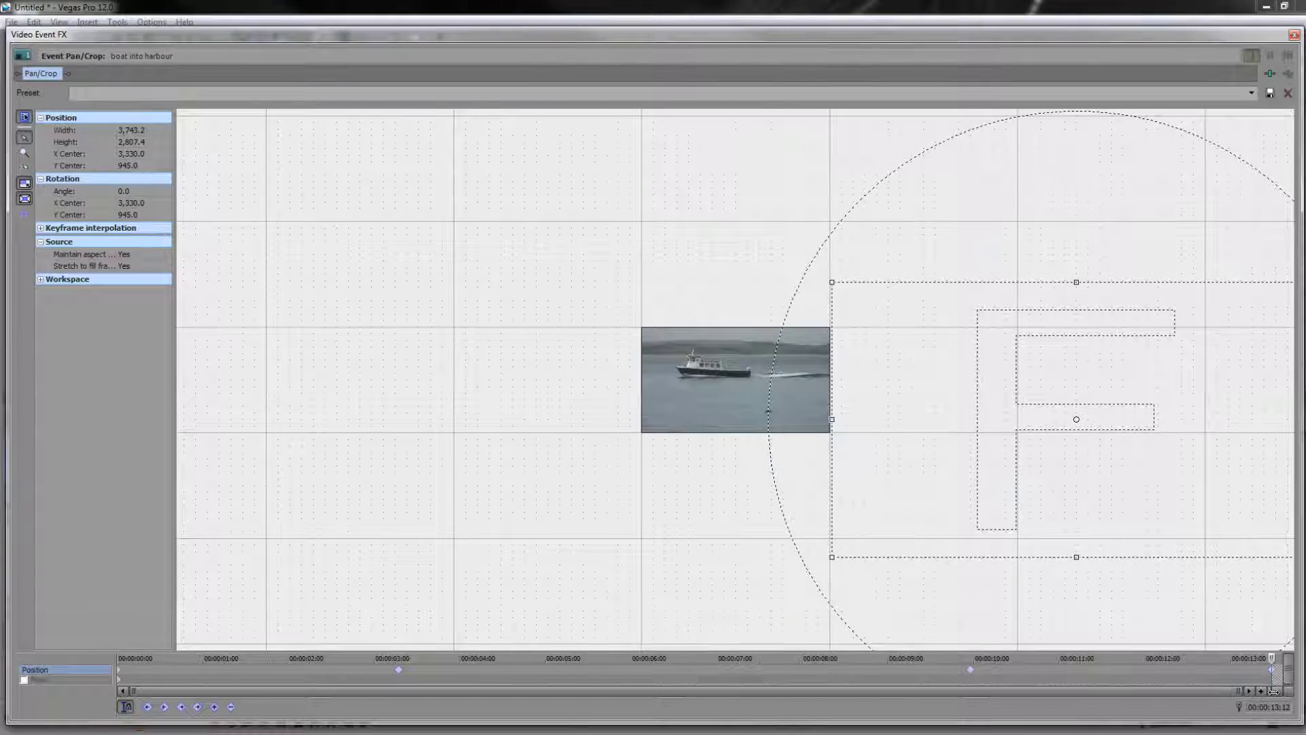
left_click_drag(1170, 697, 664, 697)
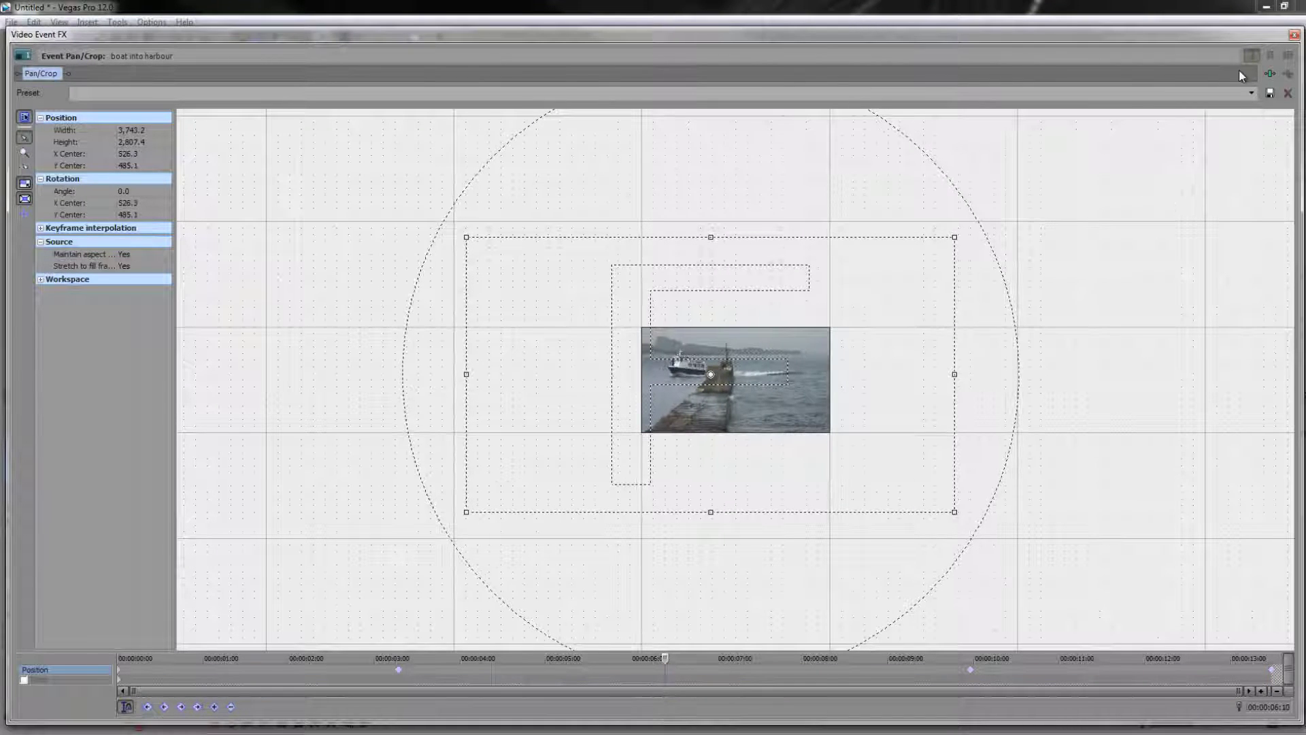
Close the Pan/Crop window and play the composite from 00:00:02:07 to review the boat clip's new motion path
left_click(1295, 35)
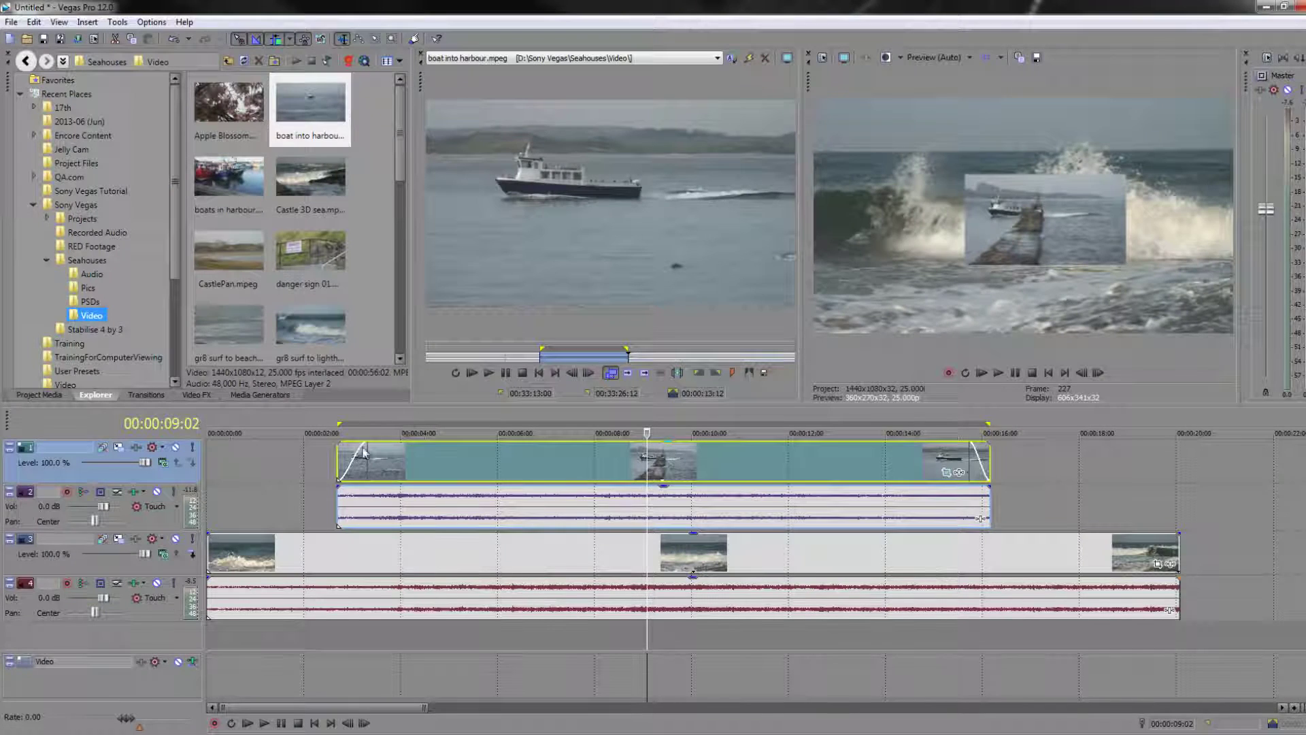
left_click(317, 475)
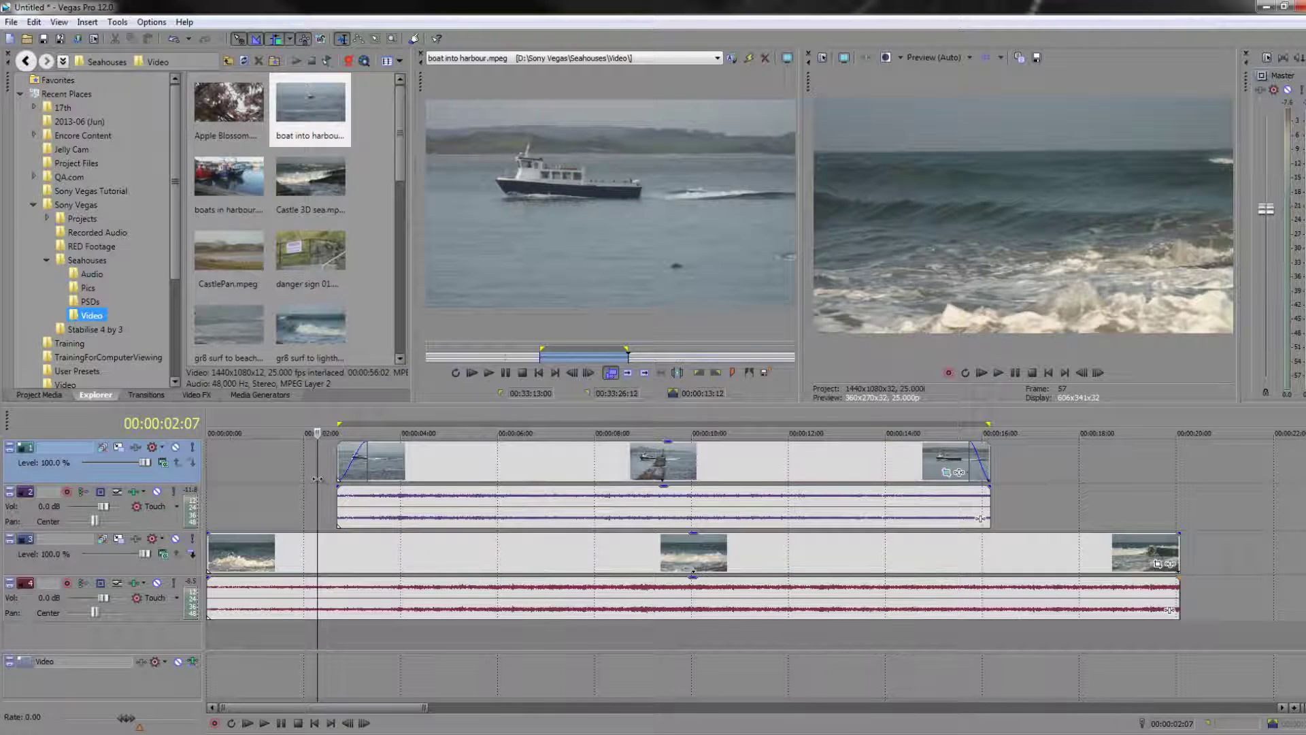
key("space")
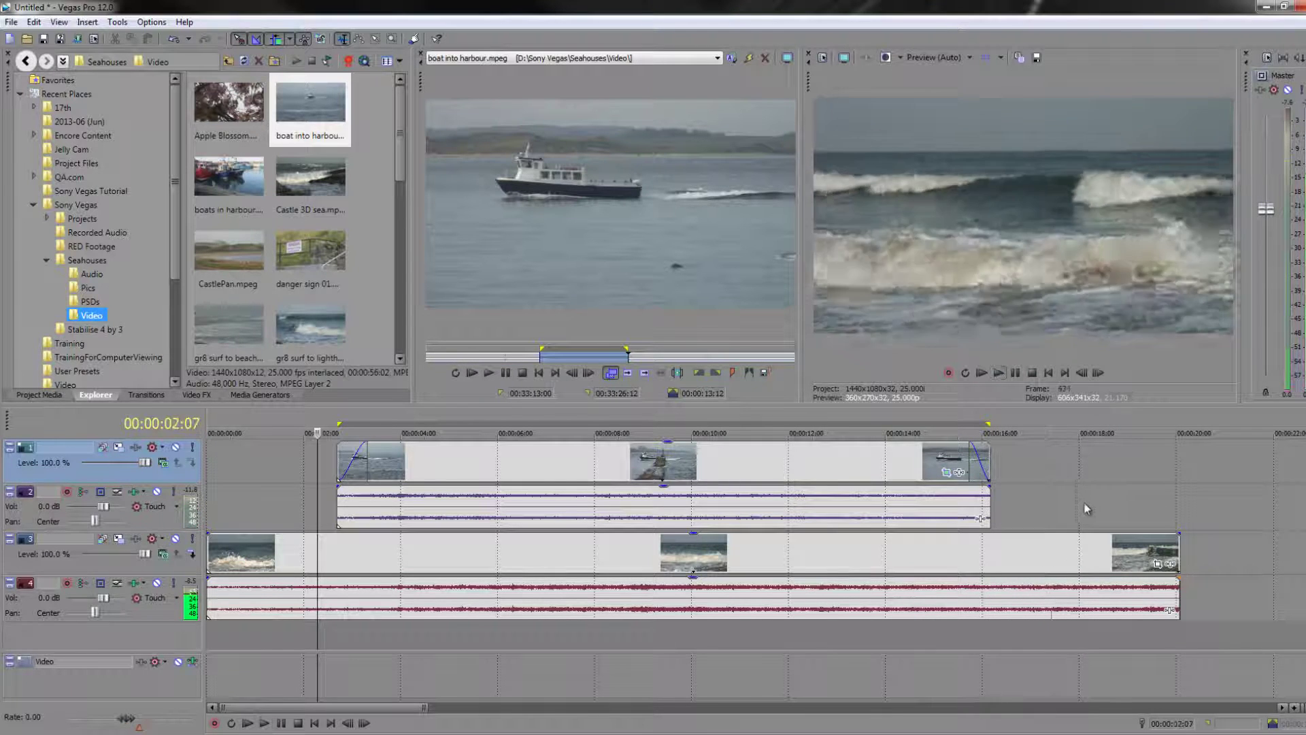
key("space")
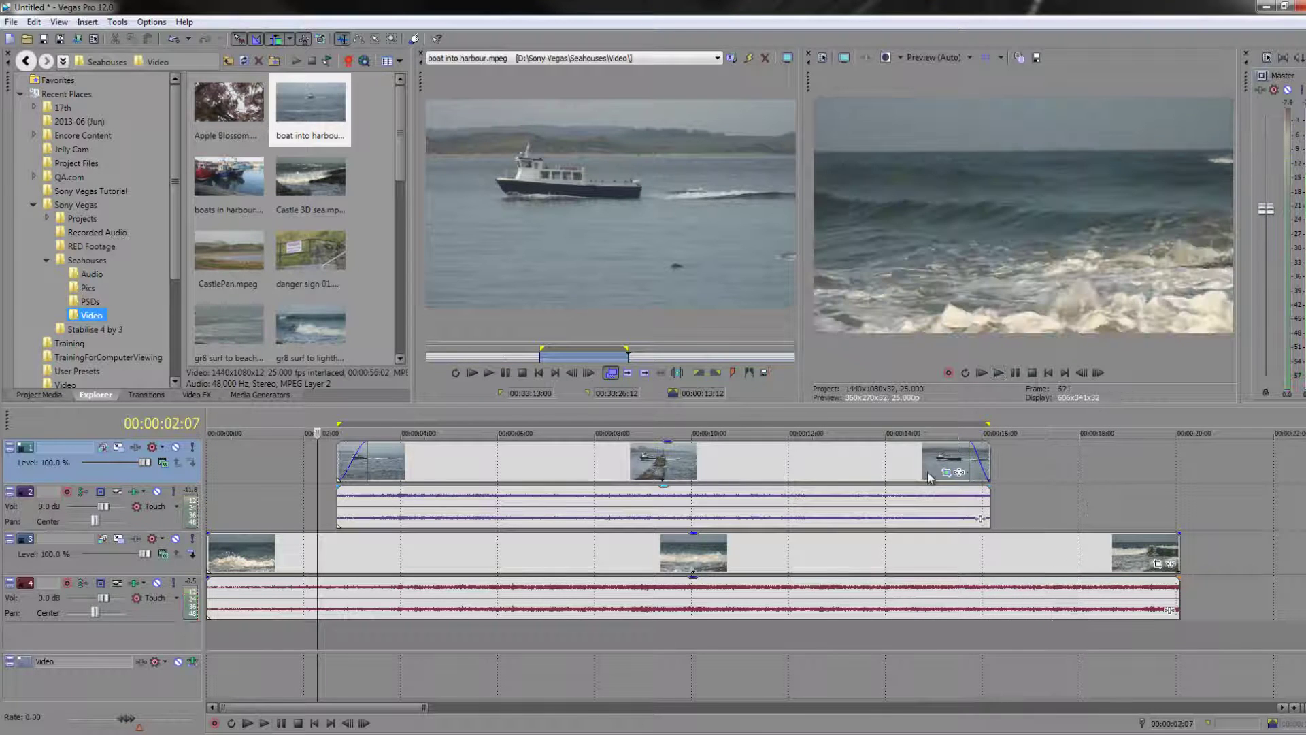
In the boat clip's Pan/Crop, move the Position keyframe at 00:00:09:24 to just after 00:00:08:00, and play the result
left_click(946, 472)
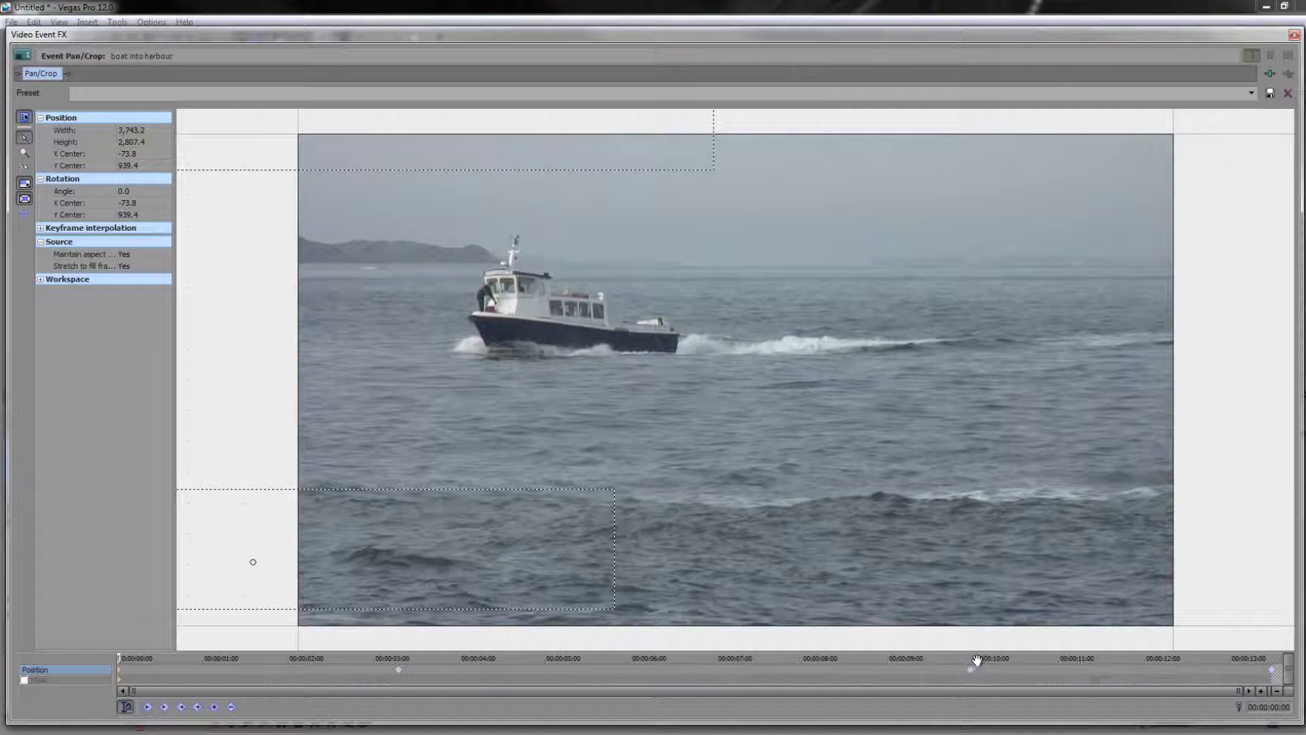
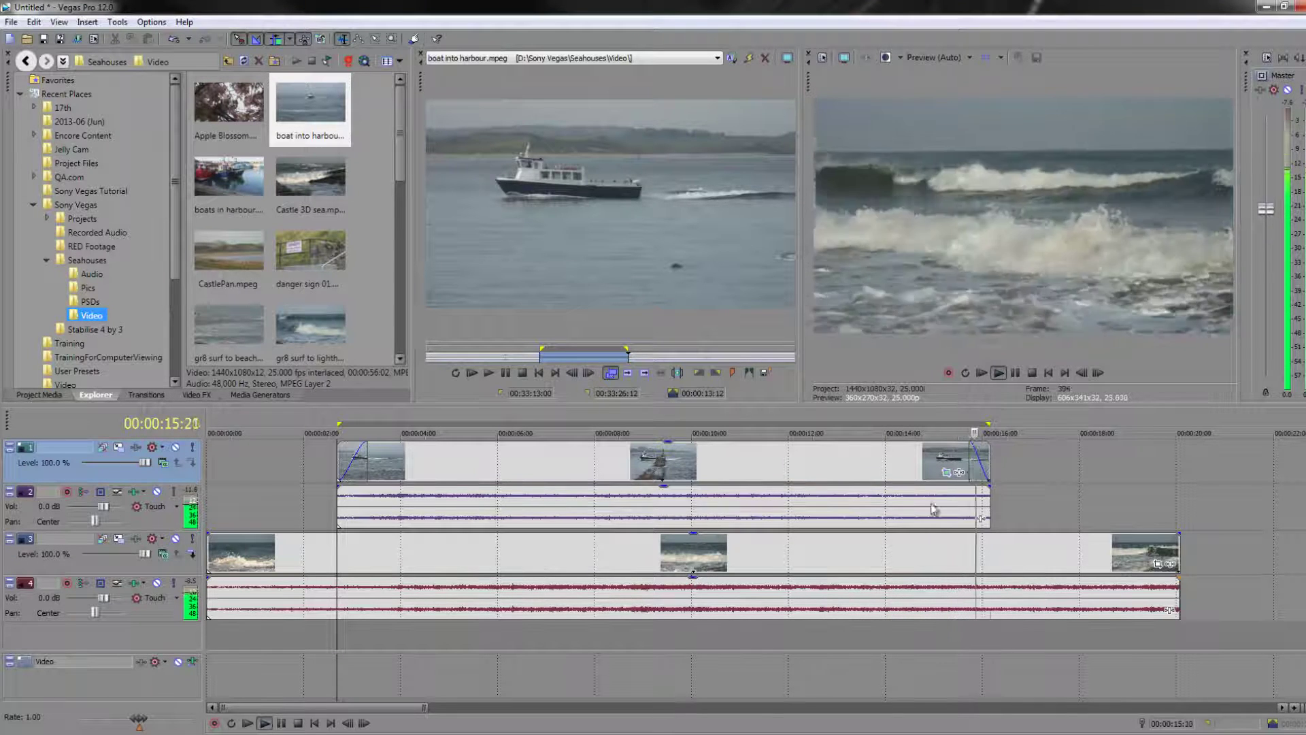
key("space")
In the boat clip's Pan/Crop, delete the Position keyframe at 00:00:03:07 and play the simplified motion path
left_click(946, 473)
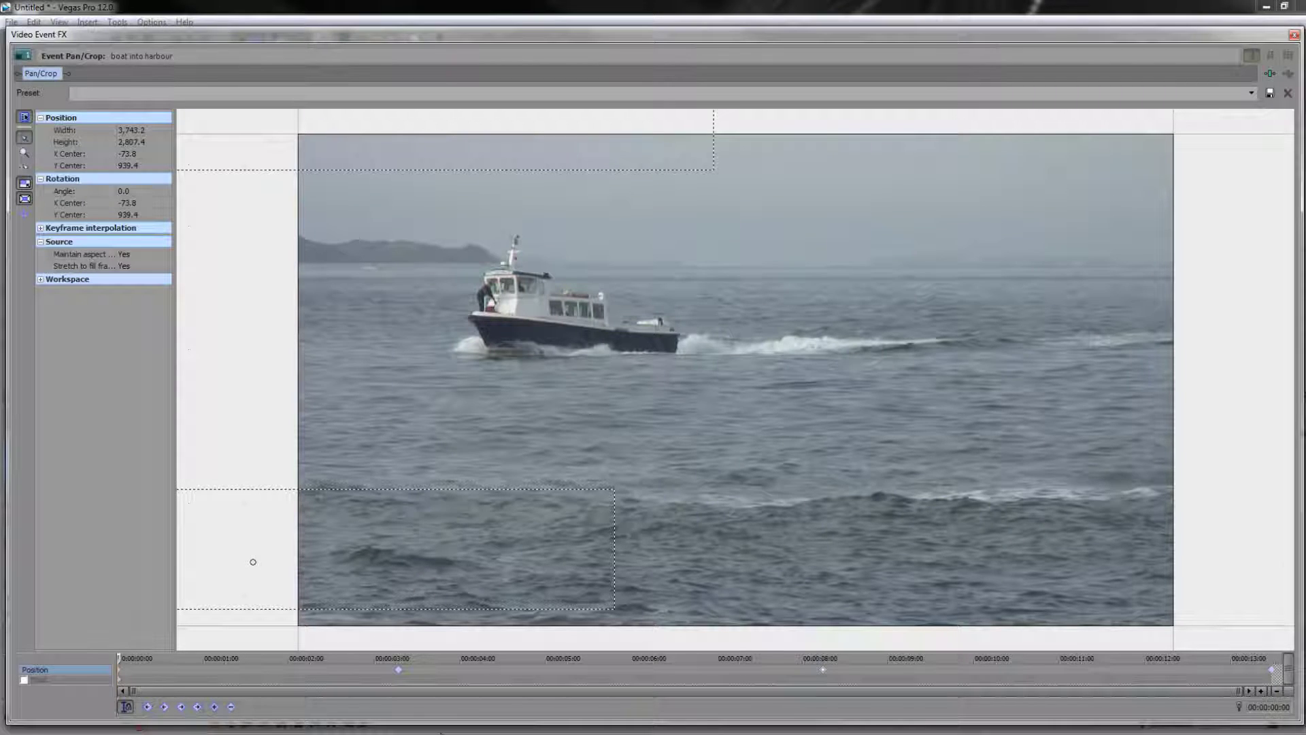
left_click(400, 675)
right_click(400, 676)
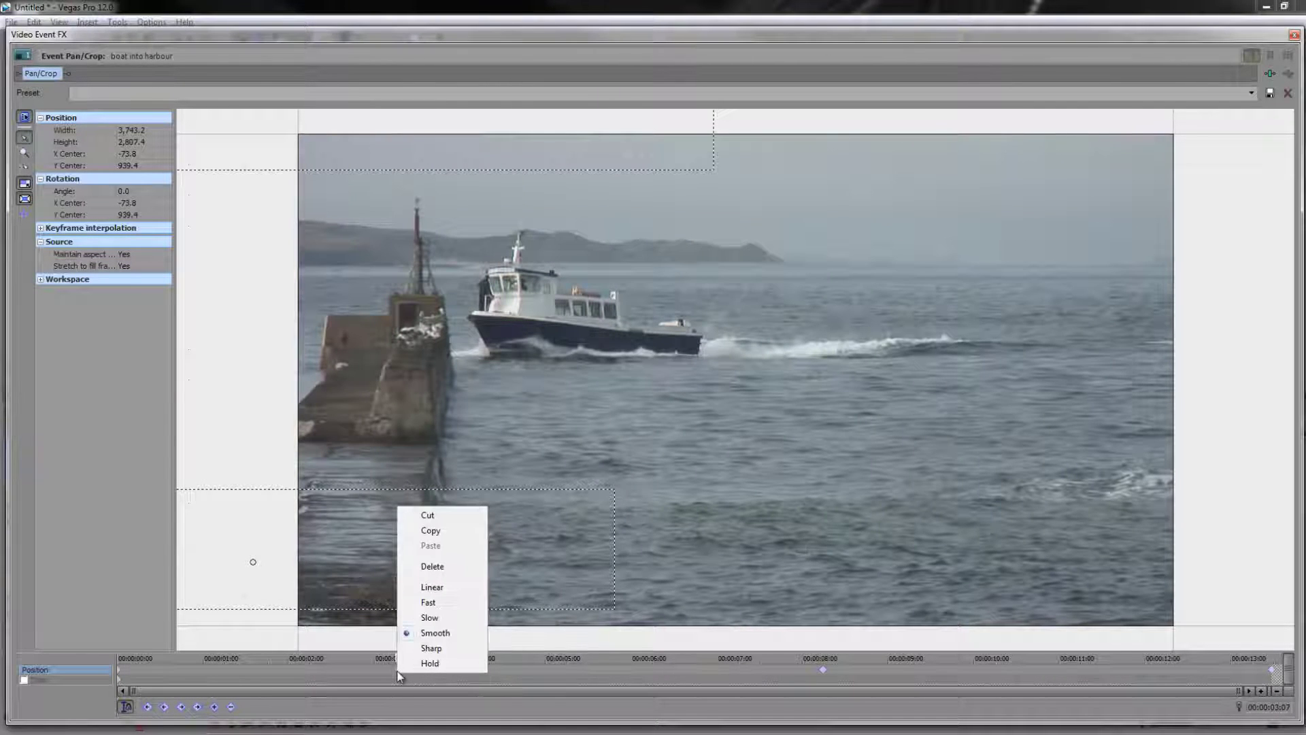
left_click(420, 567)
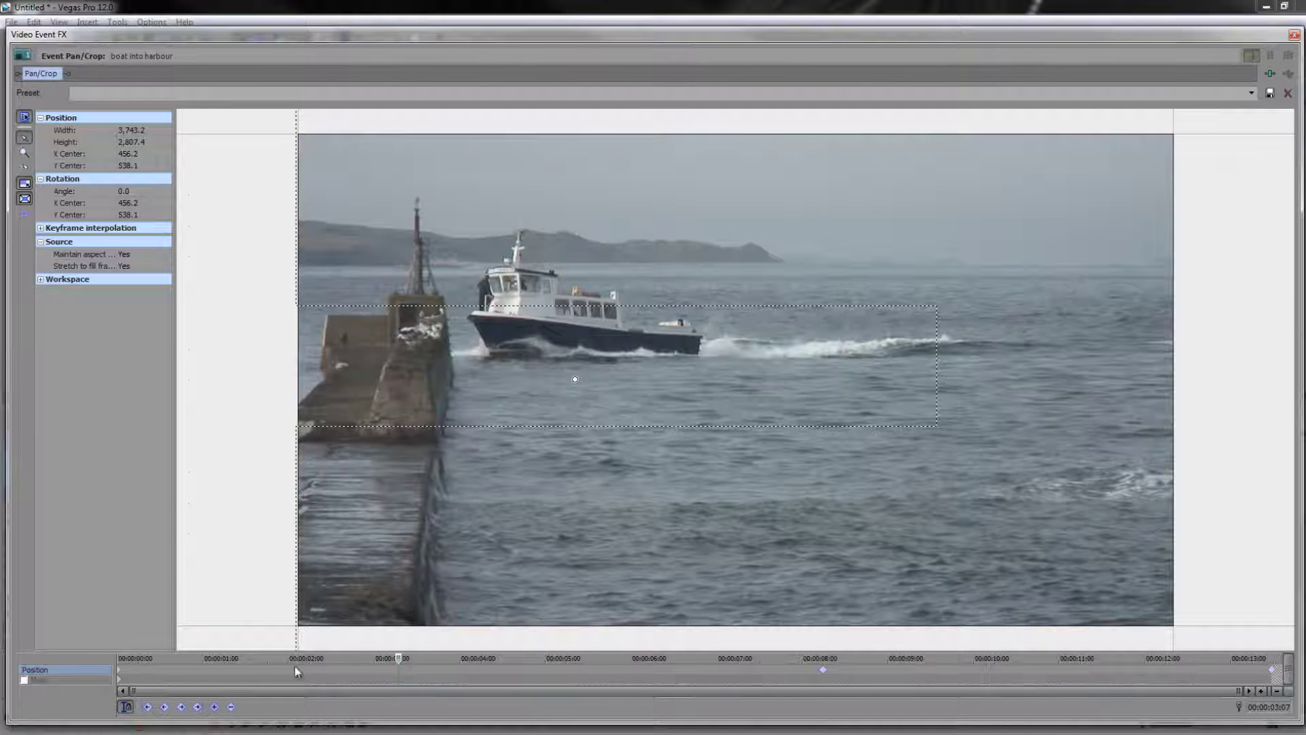
key("space")
key("space")
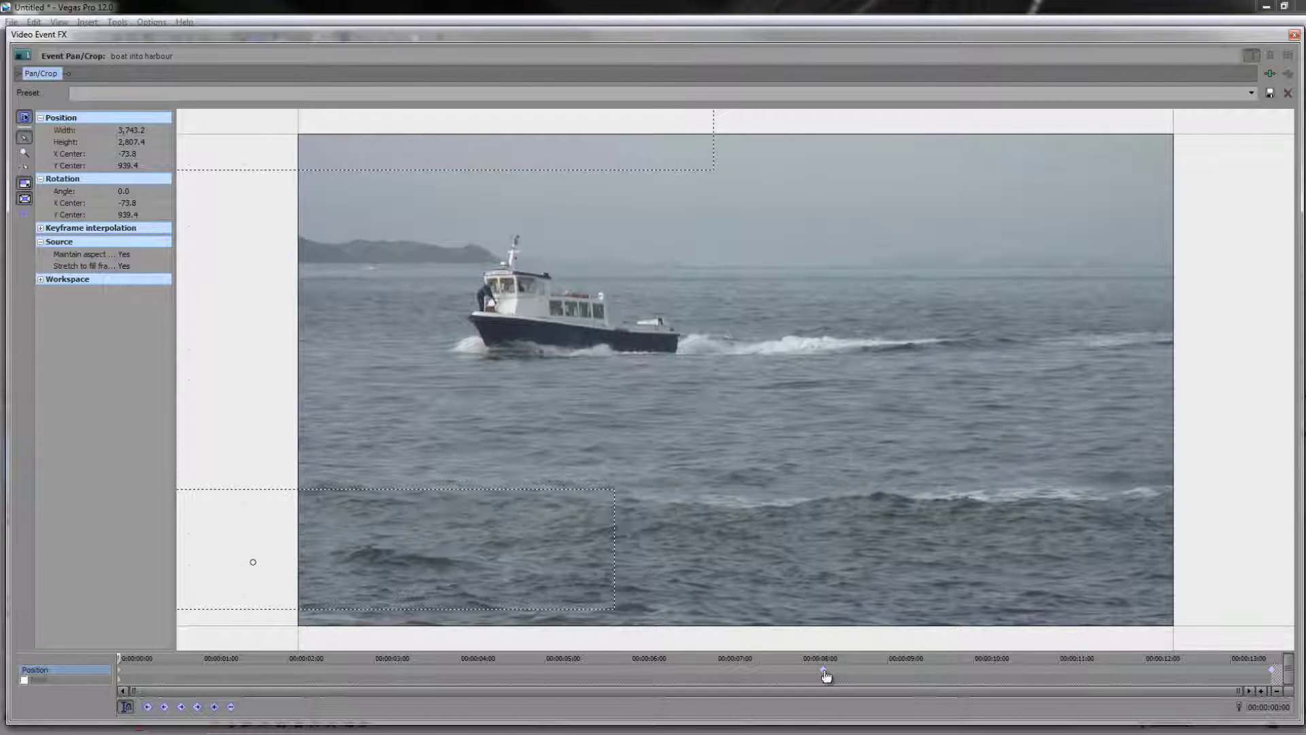
Move the middle Position keyframe from just after 00:00:08:00 to 00:00:06:04 and shift its frame centre to about X 730, Y -51
left_click_drag(831, 675, 634, 687)
left_click_drag(626, 678, 640, 677)
left_click(647, 672)
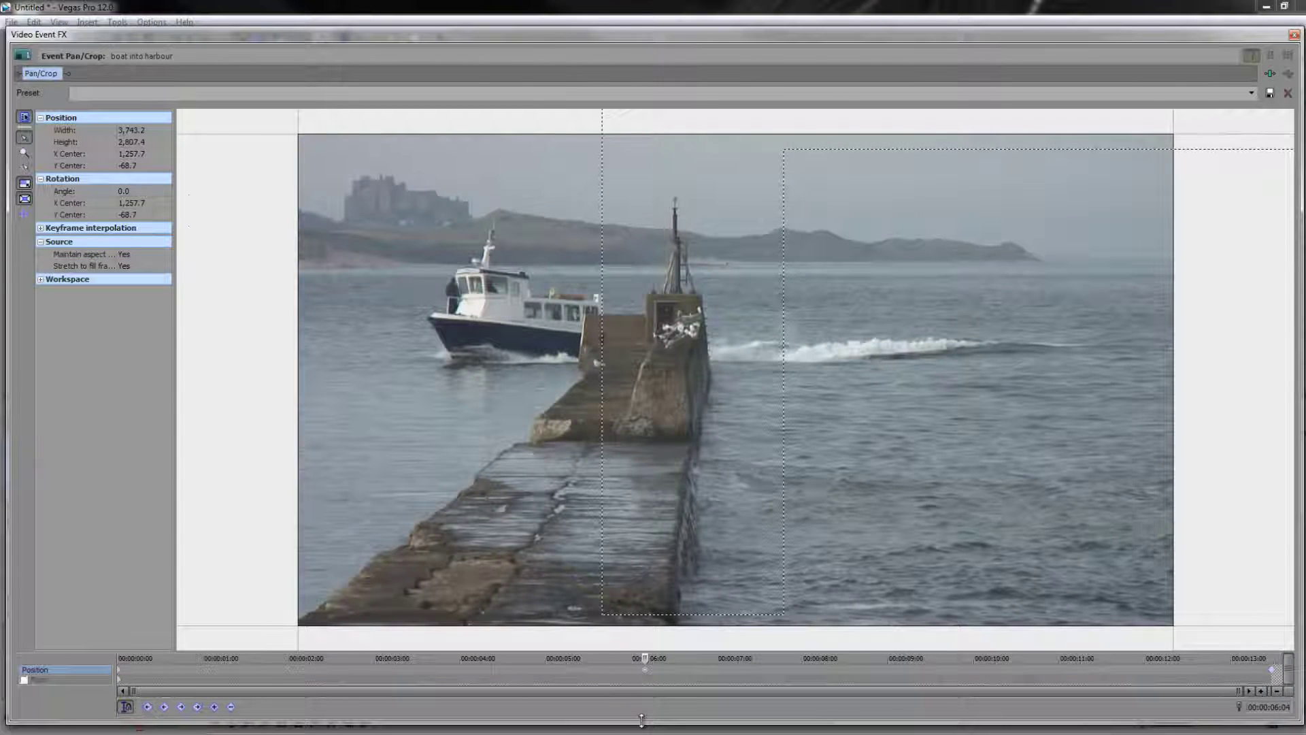
scroll(653, 486, "down", 8)
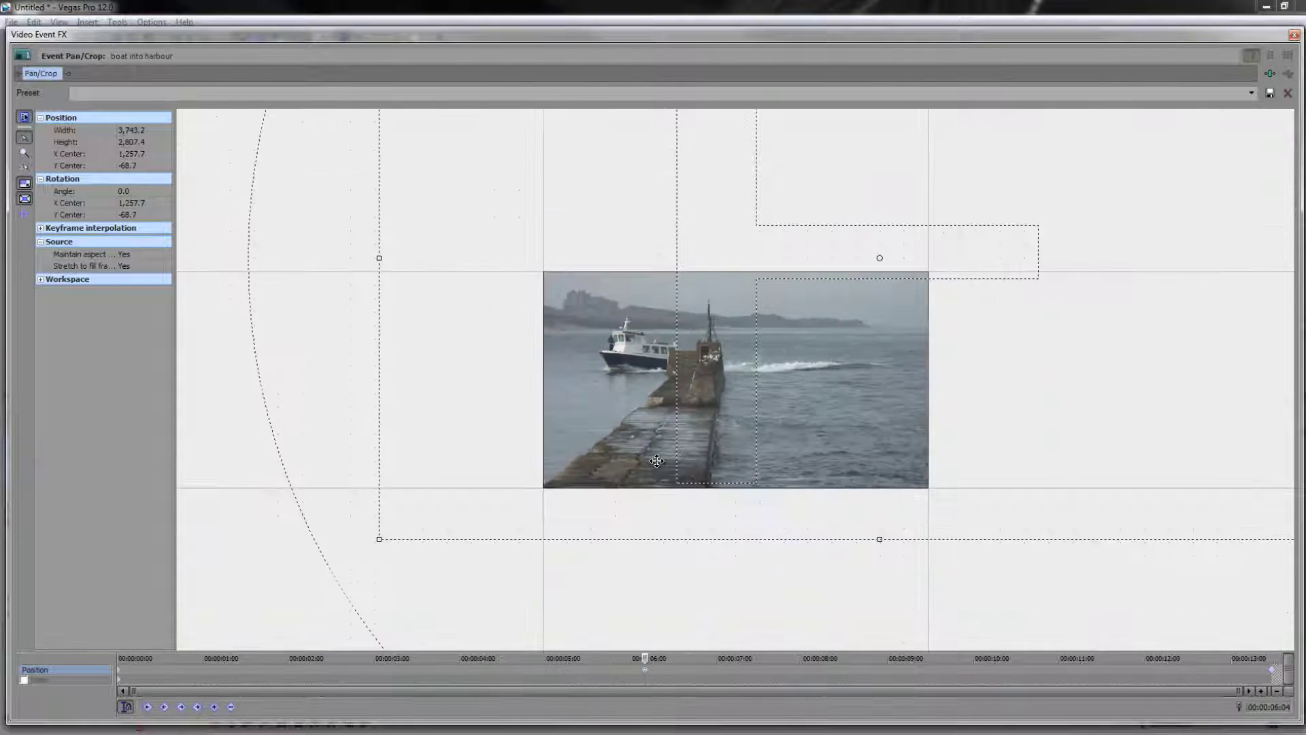
scroll(656, 462, "down", 1)
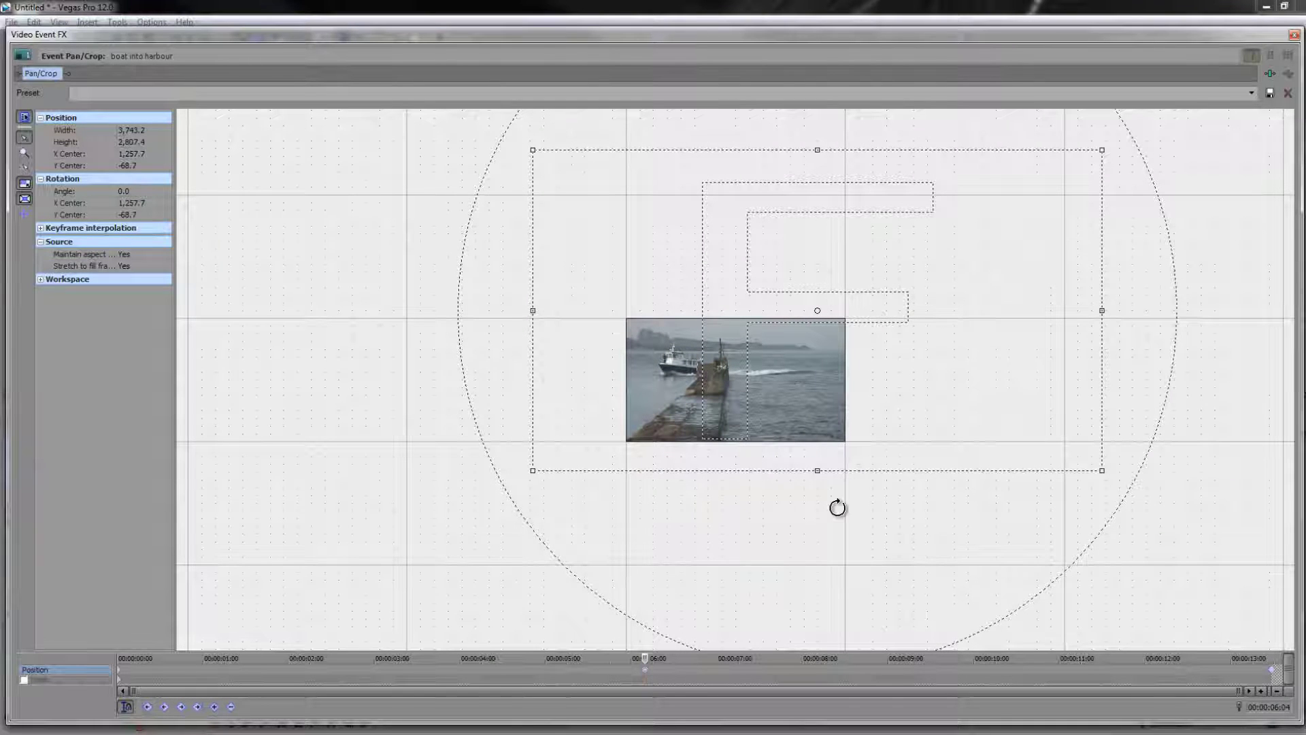
left_click_drag(866, 391, 787, 394)
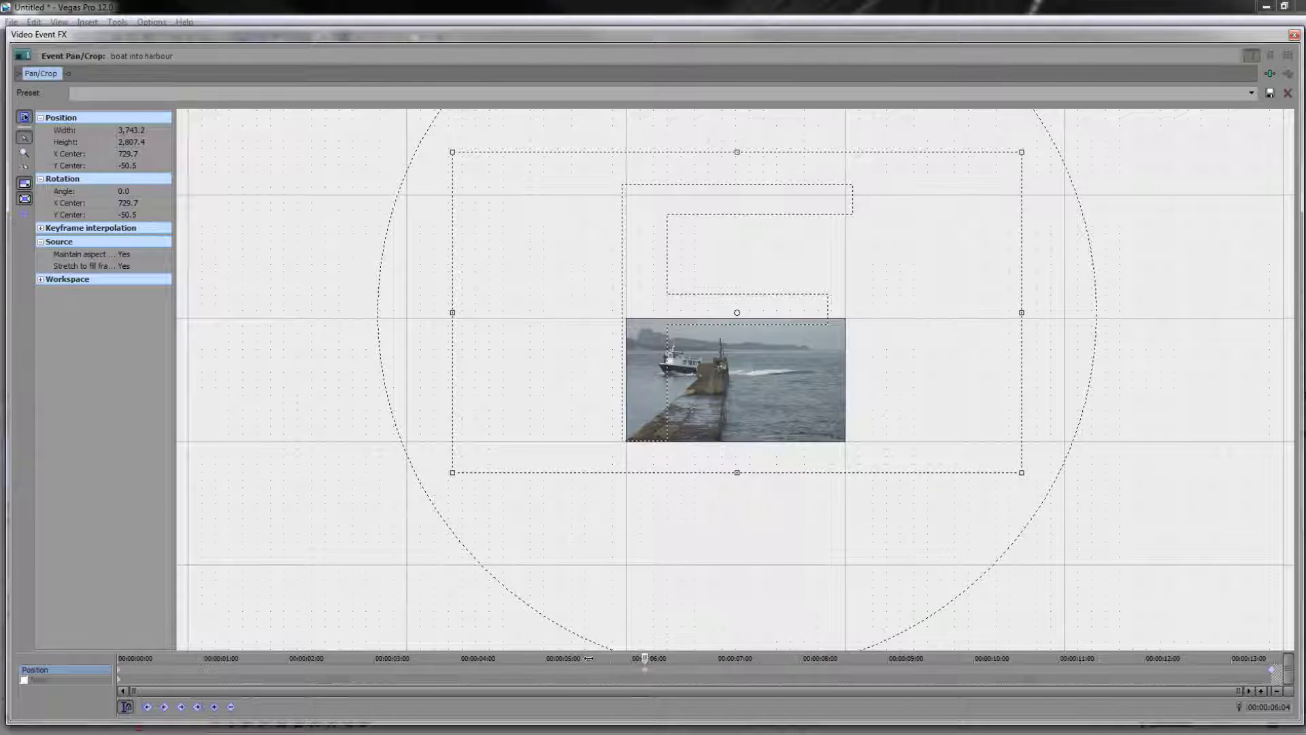
Add a Position keyframe at 00:00:06:05 by shifting the frame well to the left, and scrub across the two adjacent keyframes
left_click_drag(589, 658, 648, 660)
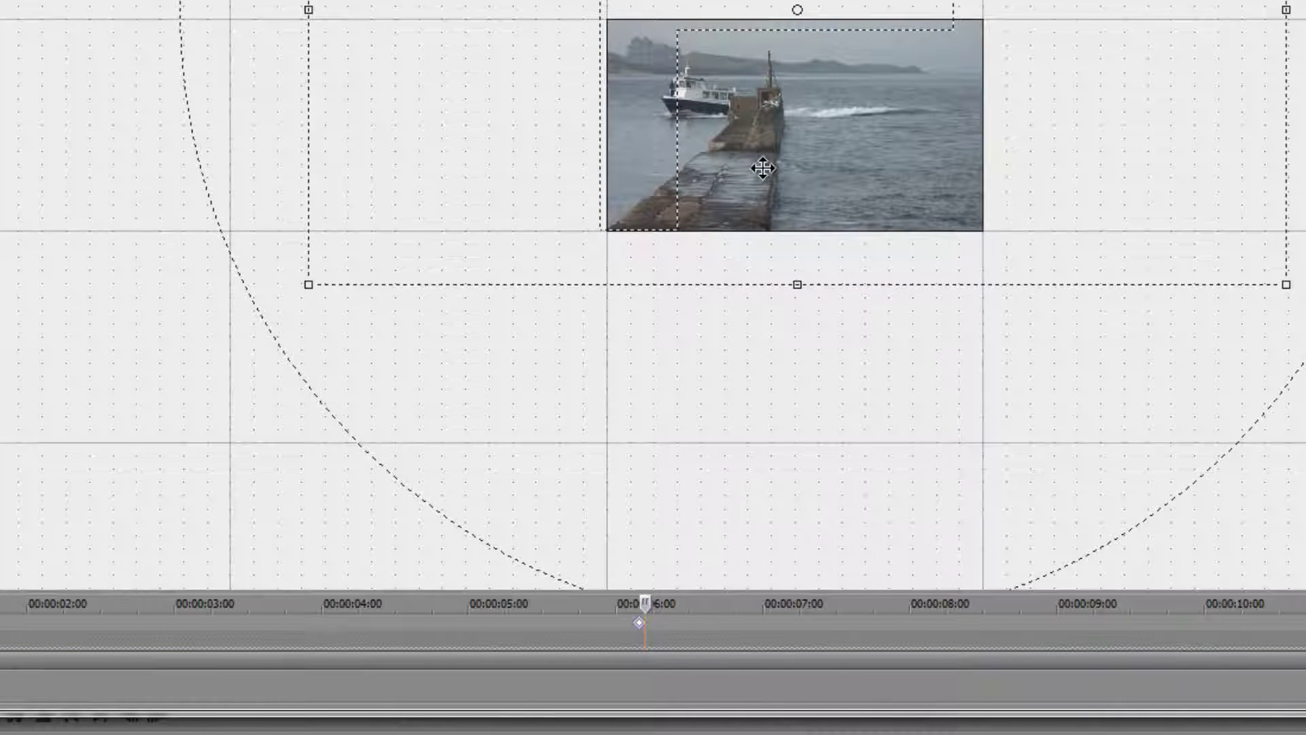
left_click_drag(763, 168, 548, 175)
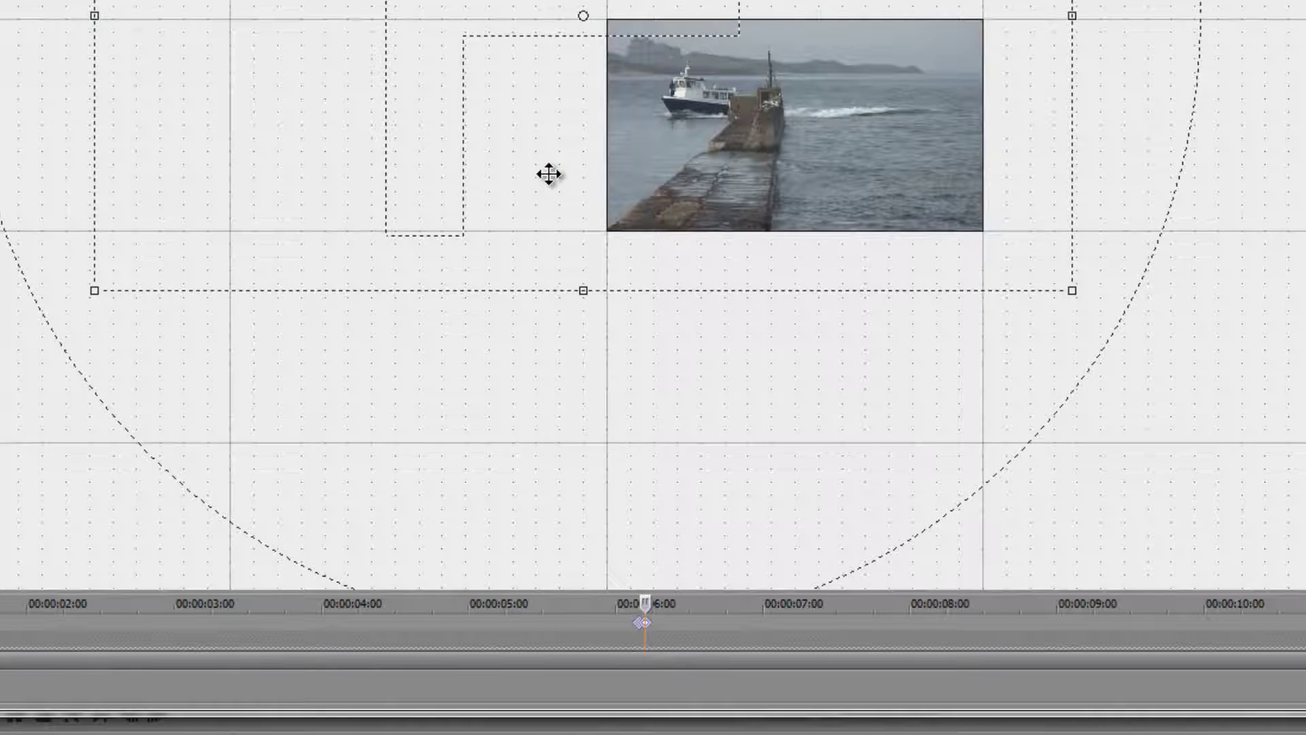
left_click(570, 619)
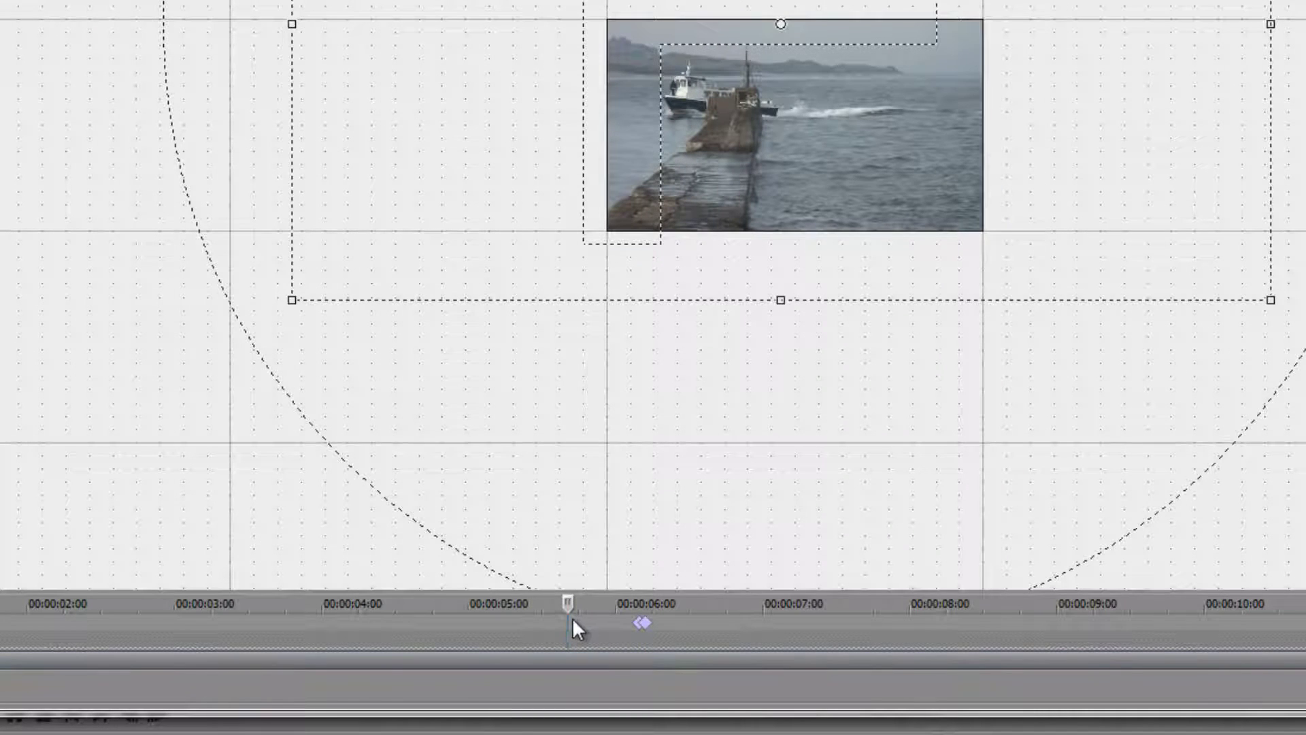
left_click_drag(568, 604, 665, 603)
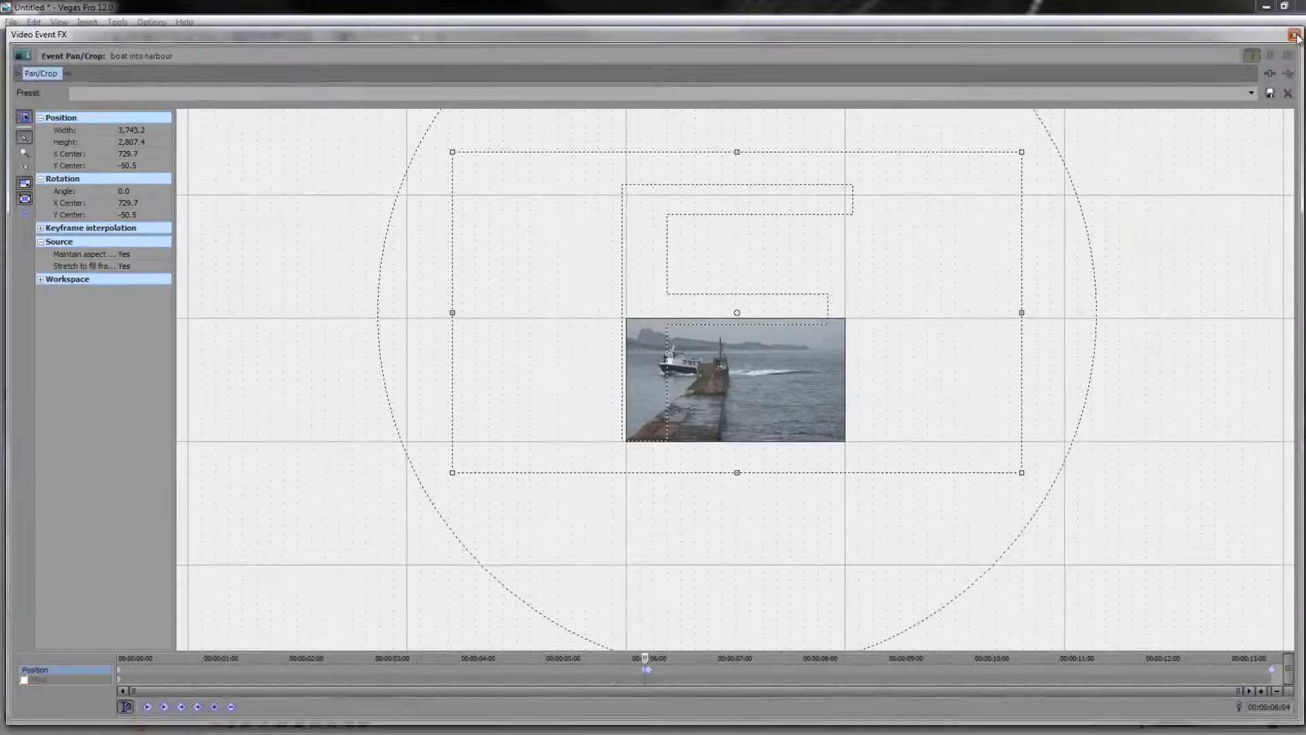
Close the Pan/Crop window and play the composite from 00:00:07:08 to examine the motion around the two adjacent keyframes
left_click(1288, 9)
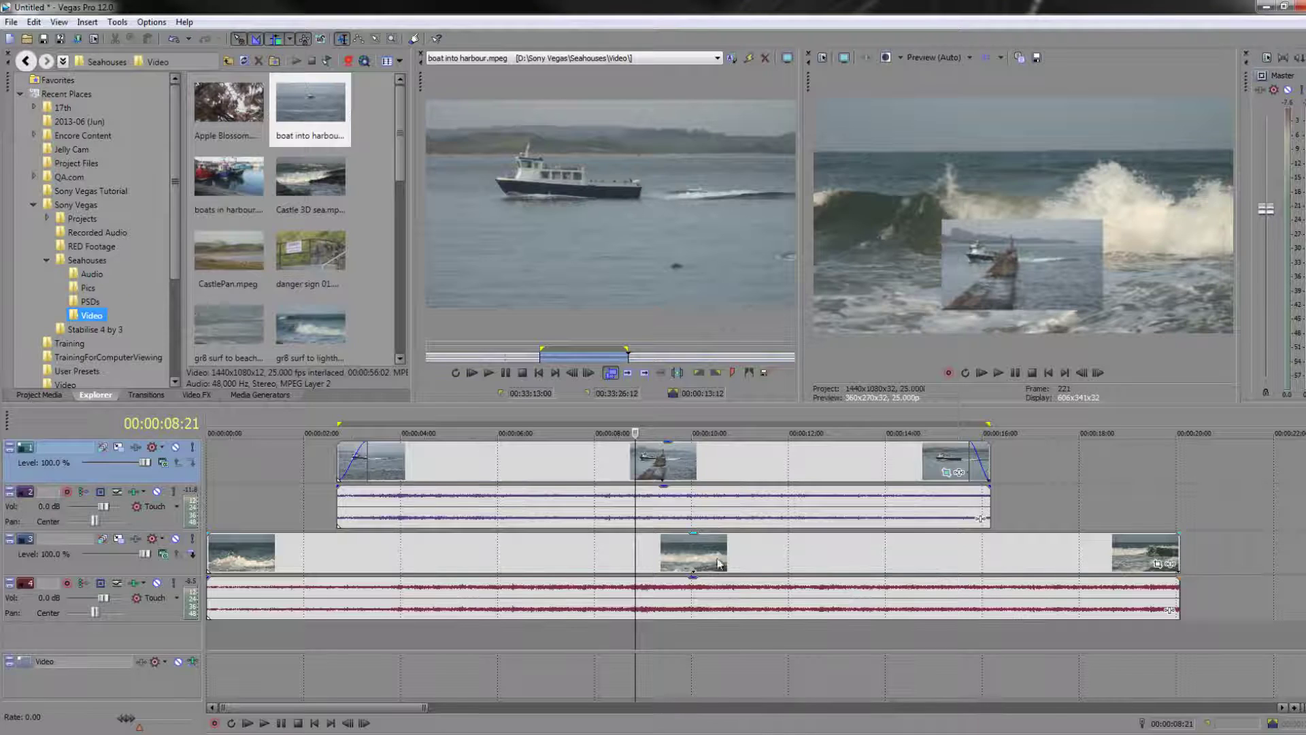
left_click(562, 471)
key("space")
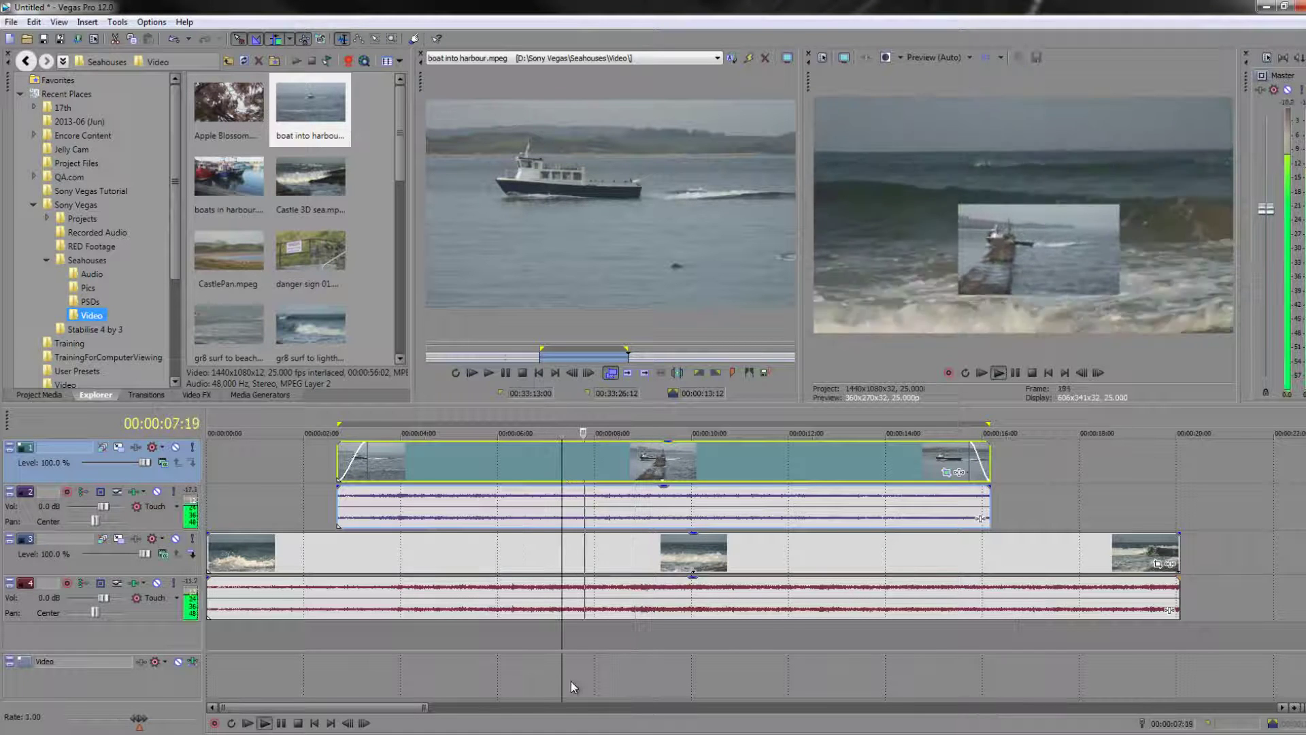
key("space")
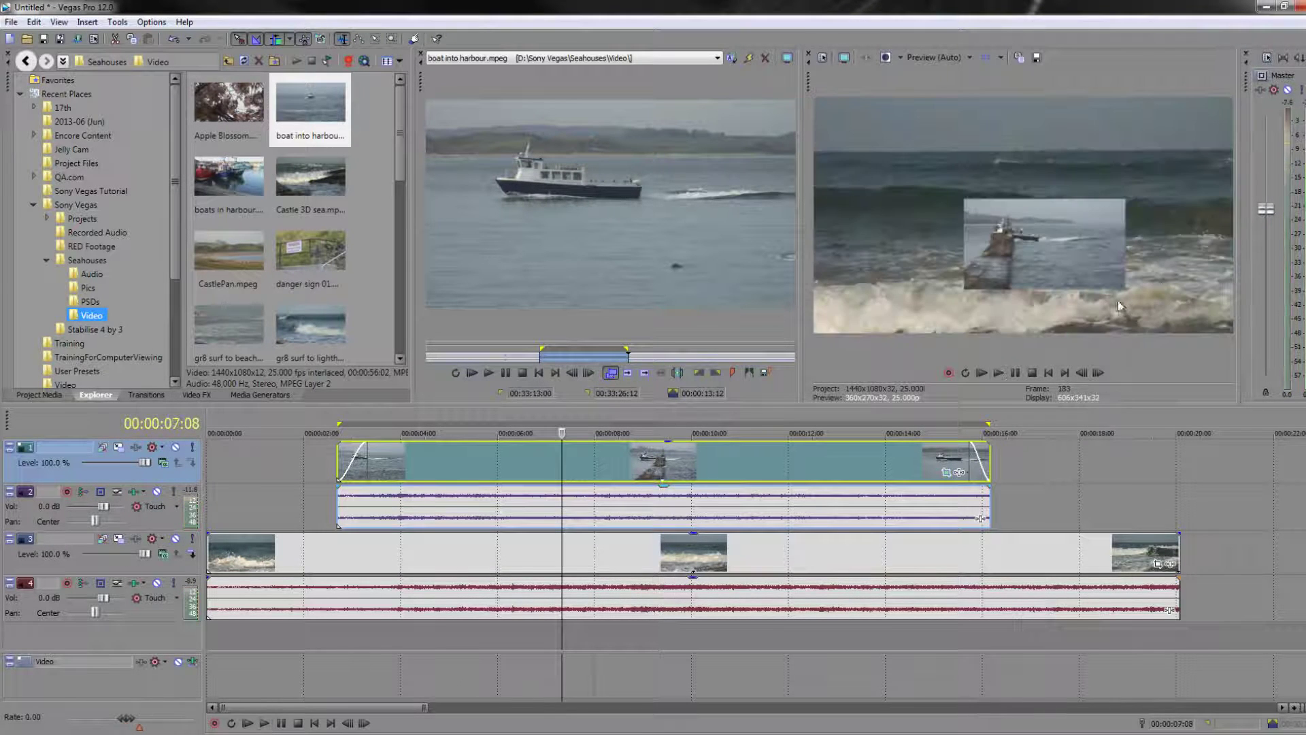
key("space")
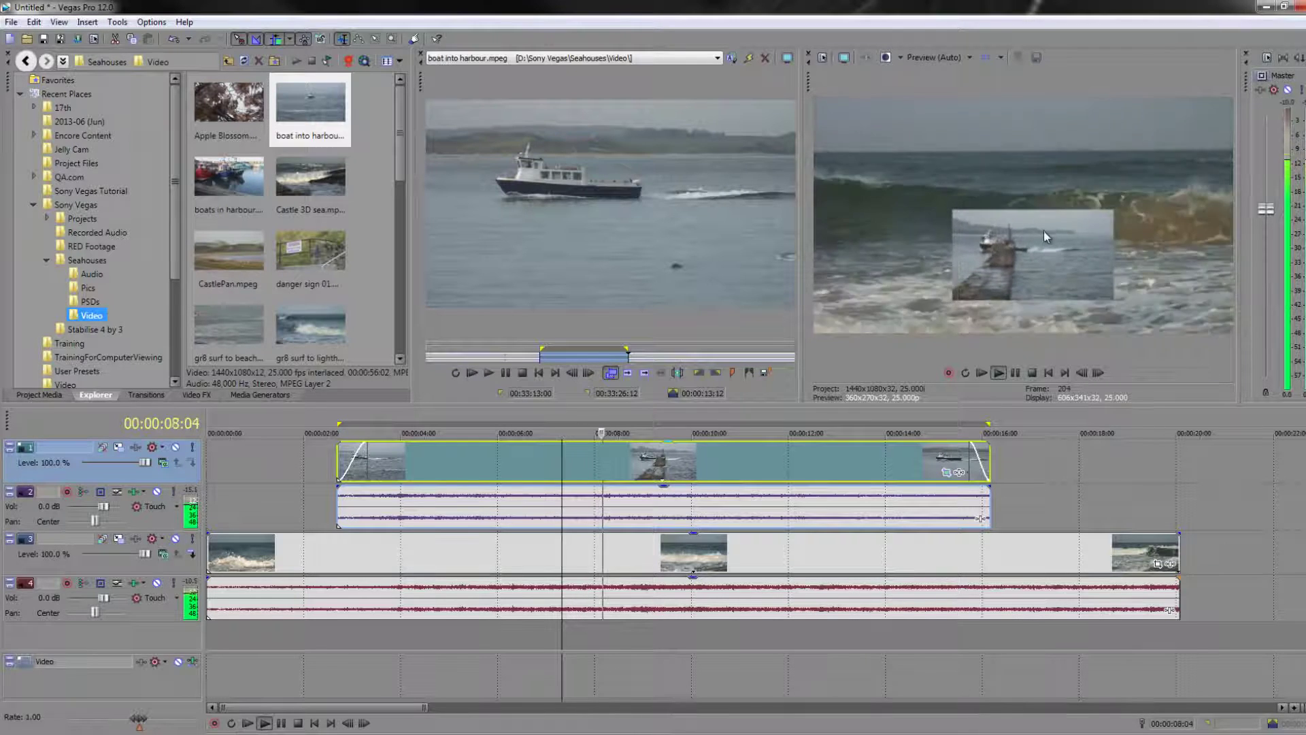
key("space")
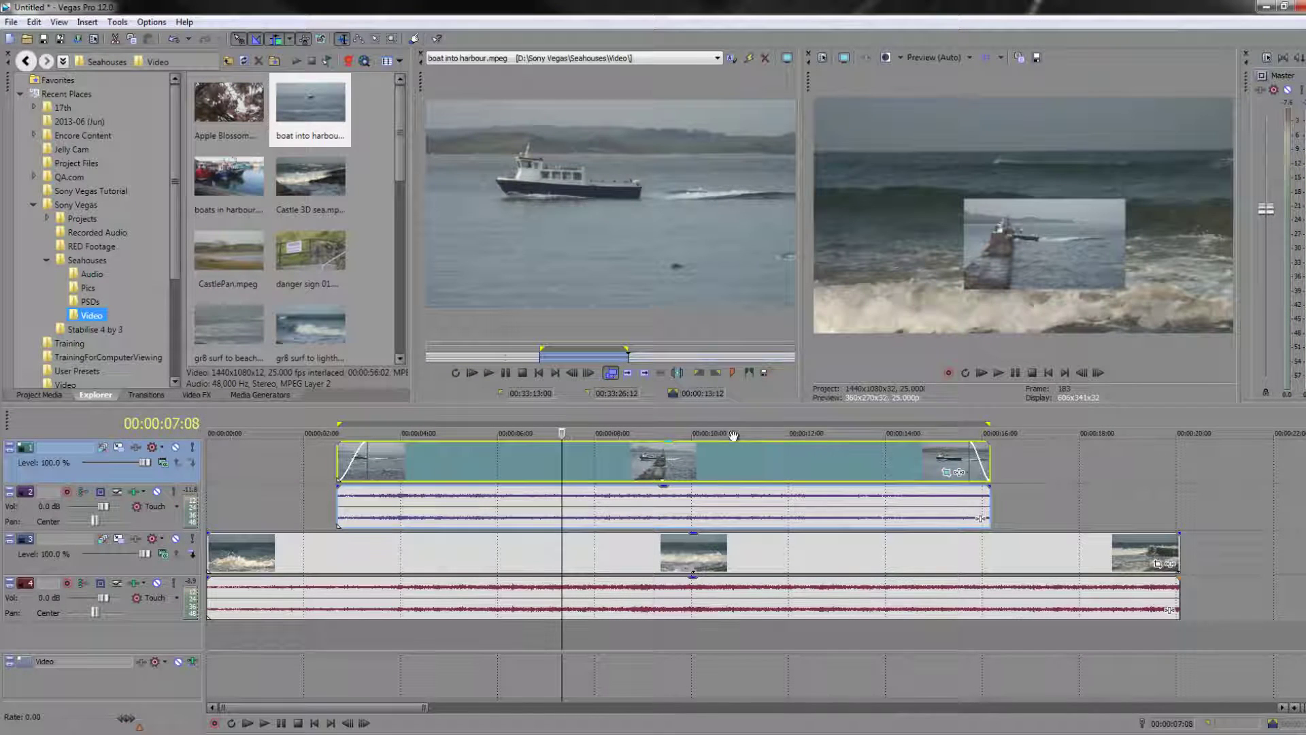
Delete the extra Position keyframe at 00:00:06:05 in the boat clip's Pan/Crop and close the window
left_click(952, 473)
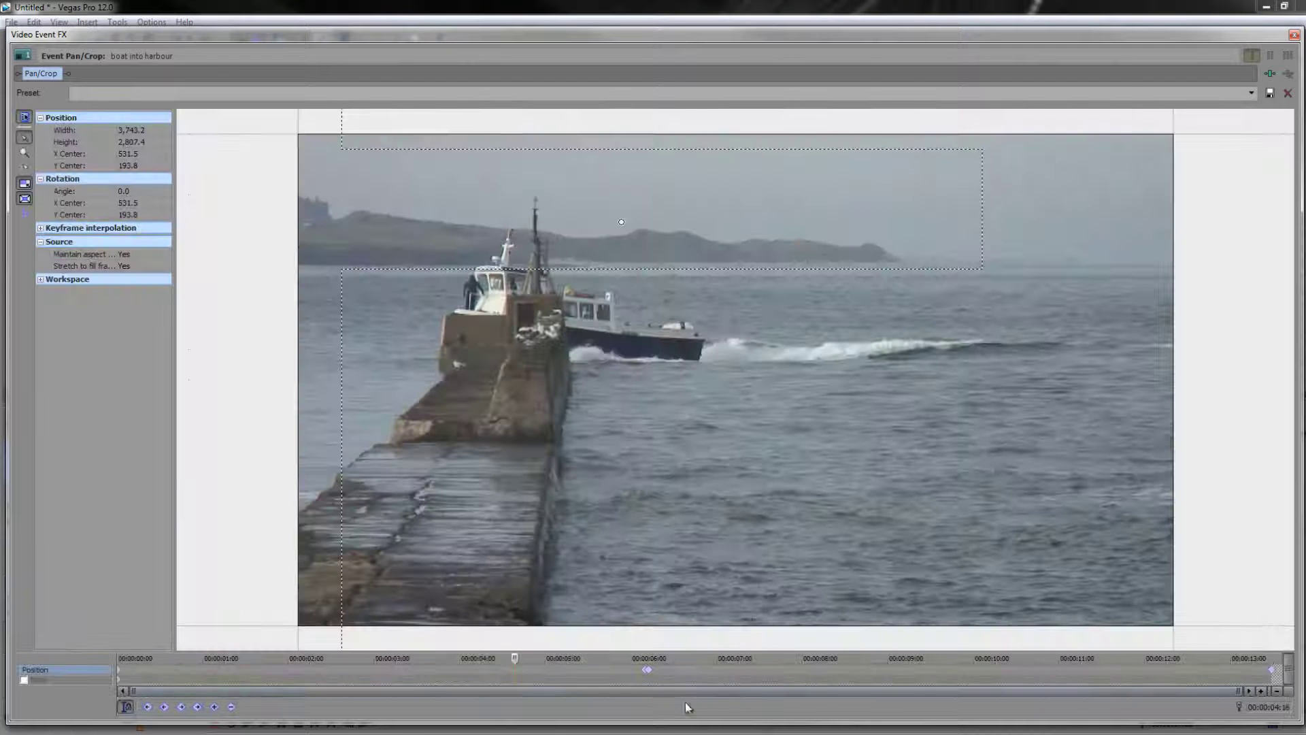
left_click(648, 672)
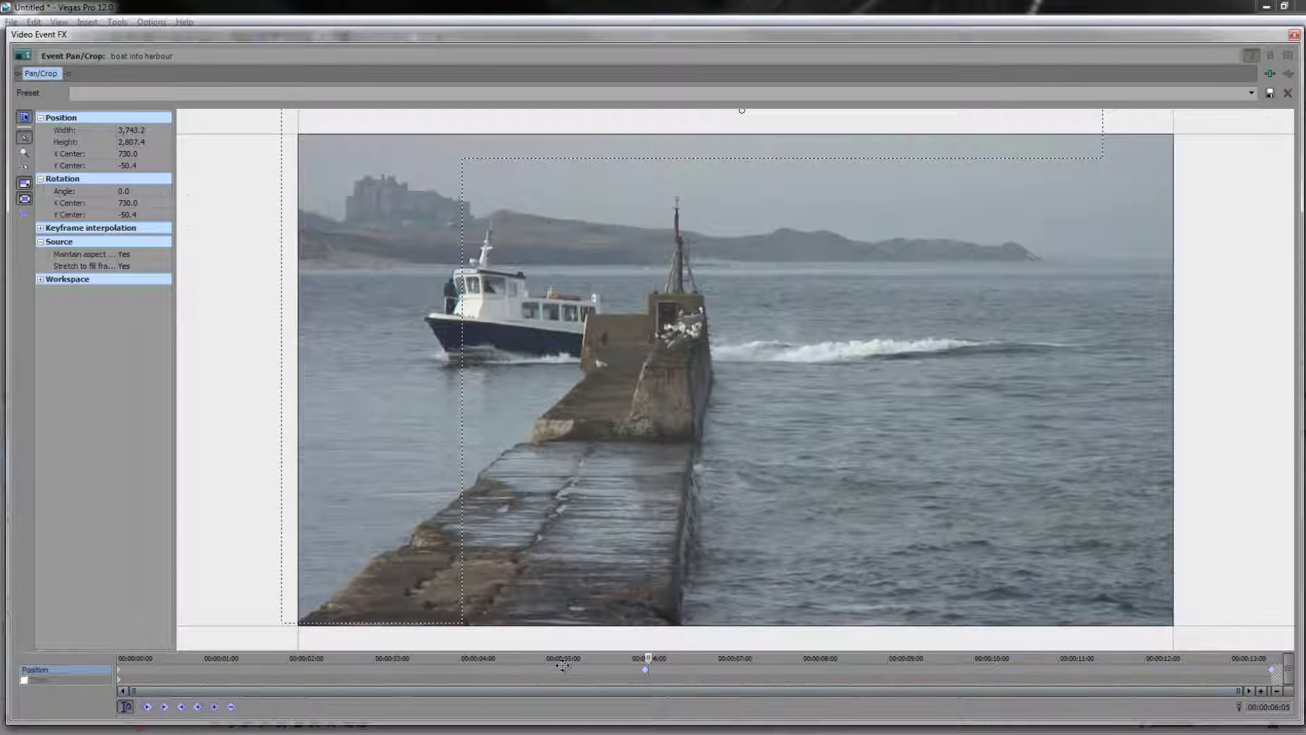
left_click(1296, 35)
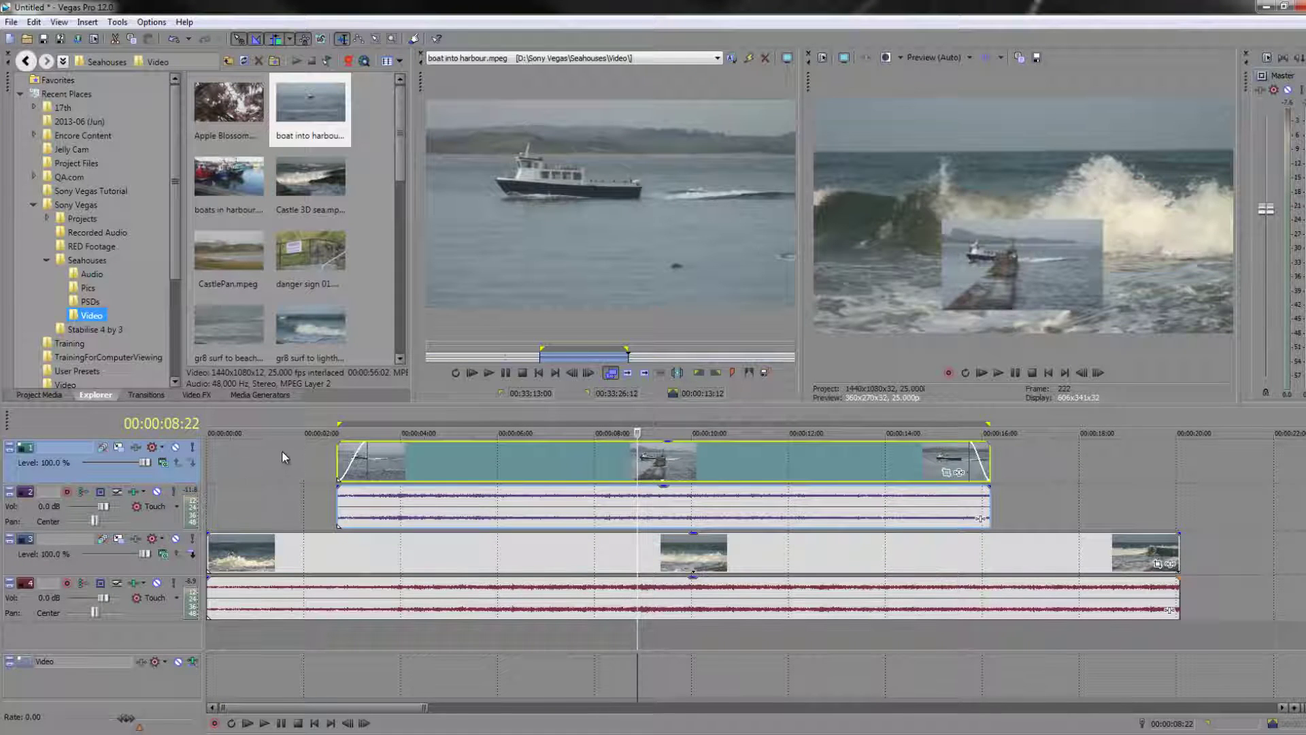
Play the composite from 00:00:02:01 through the end of the boat clip to review the whole movement
left_click(304, 453)
key("space")
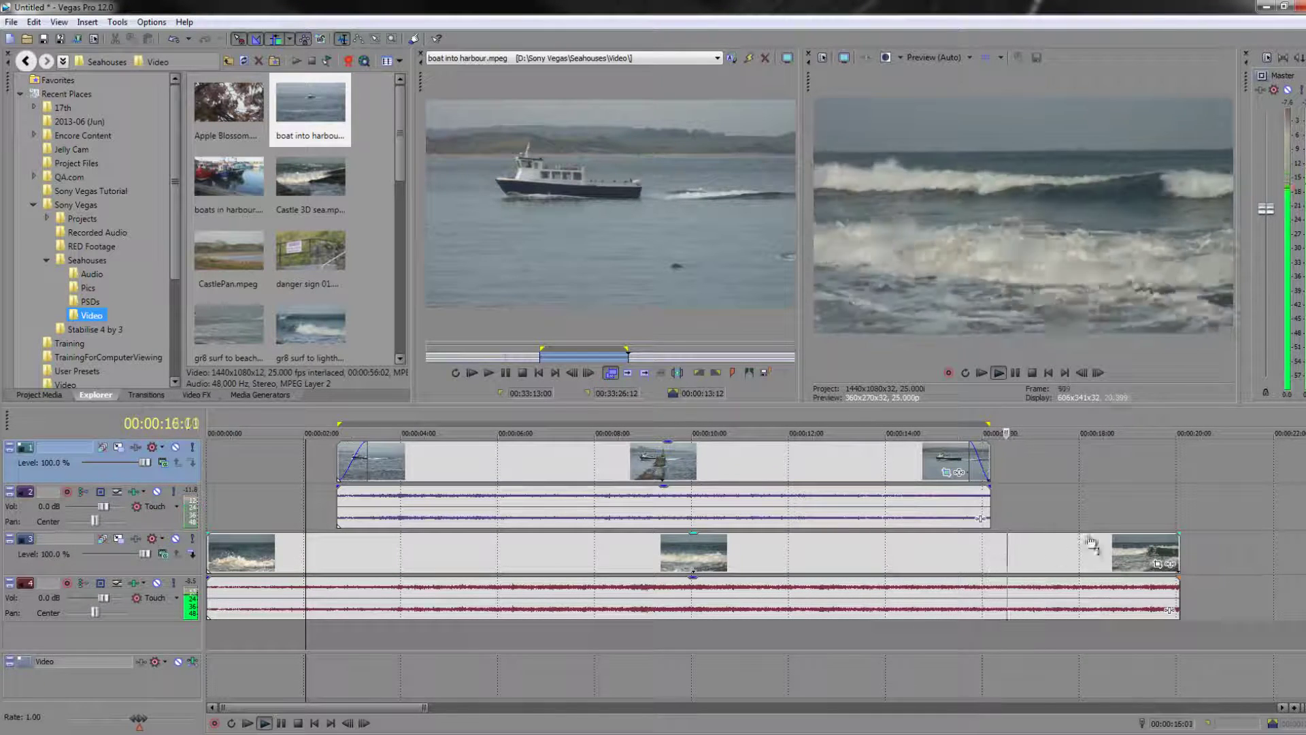
key("space")
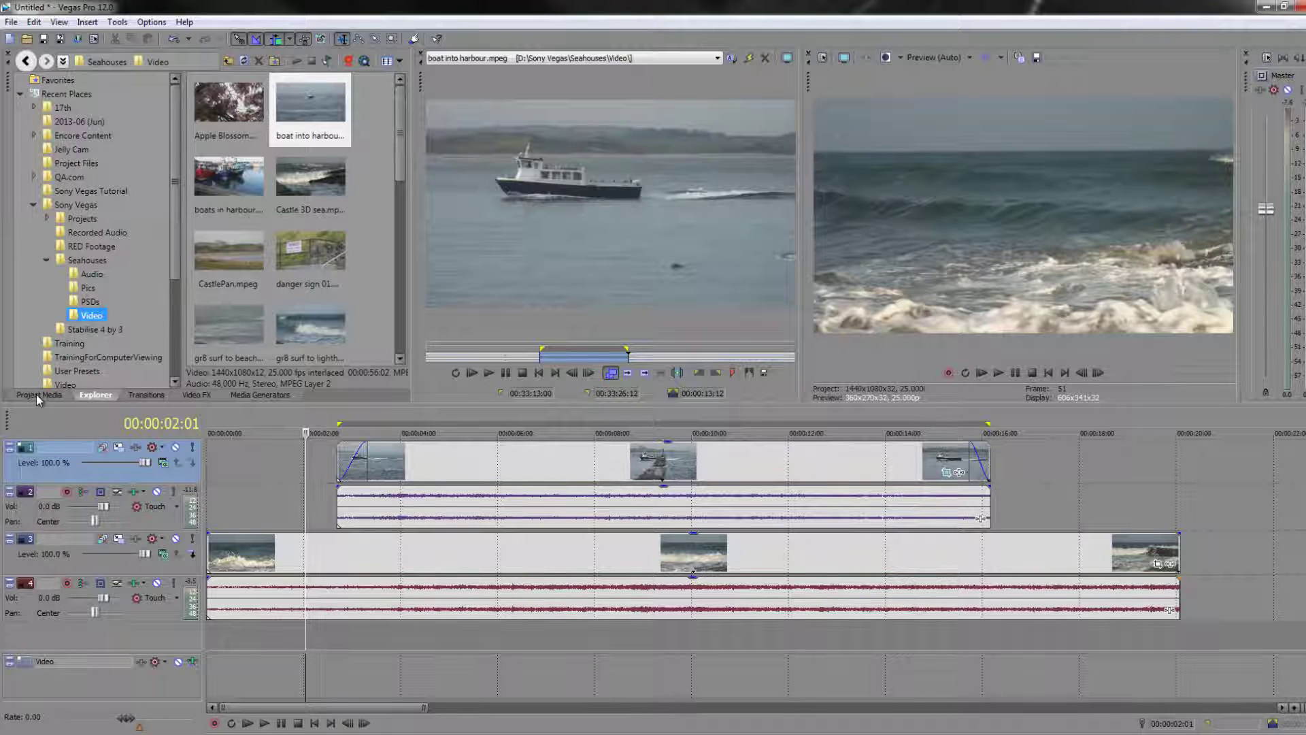
Add Lindisfarne.jpg from the Seahouses Pics folder to a new video track above the boat clip, starting at 00:00:09:00
left_click(229, 62)
double_click(307, 105)
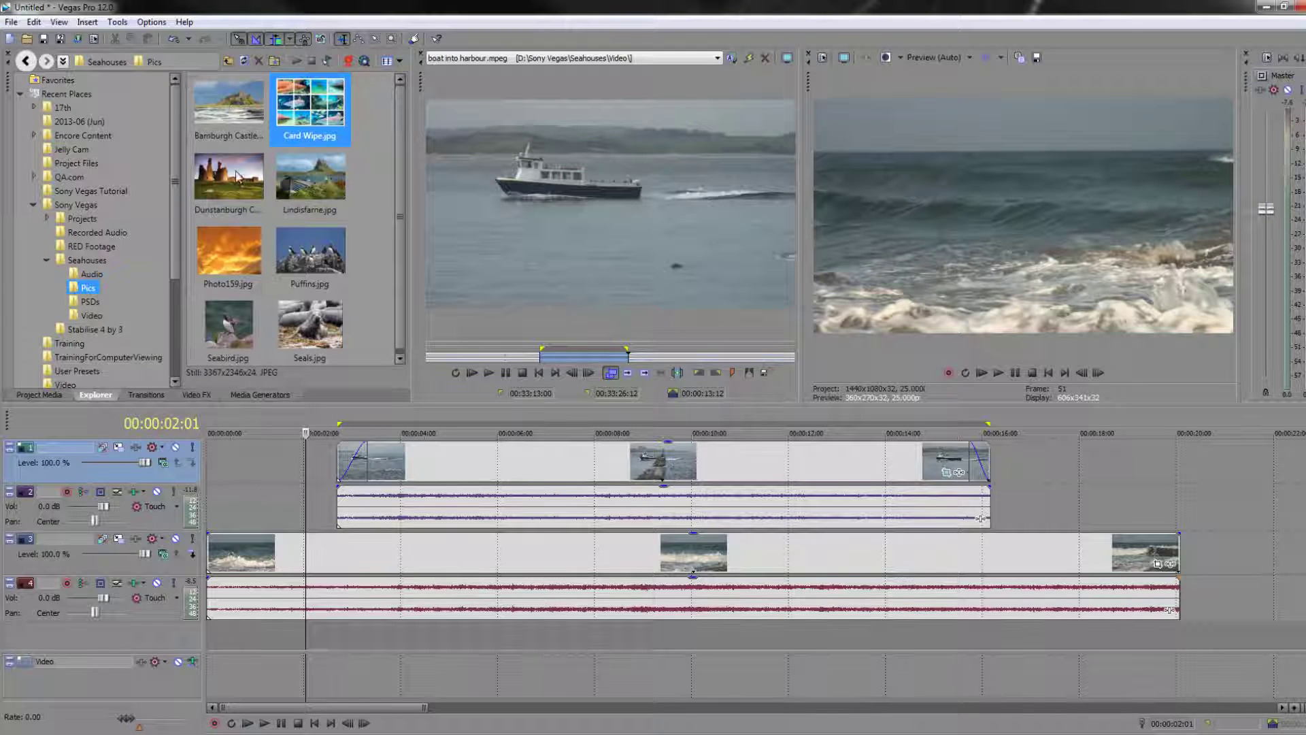
left_click_drag(310, 178, 647, 429)
left_click(760, 478)
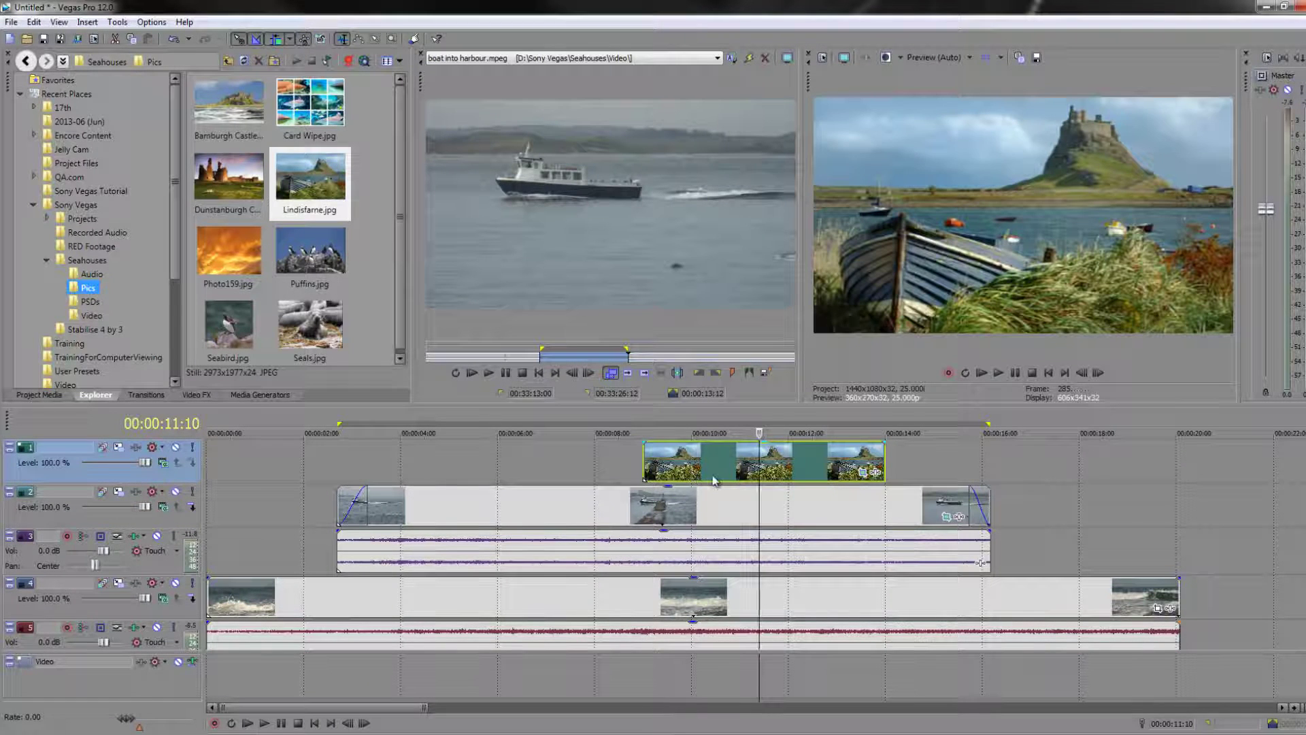
In the Lindisfarne still's Pan/Crop, shrink the starting frame to about 1,232 × 693 and centre it on the rowing boat at about X 627, Y 1,278
key("Left")
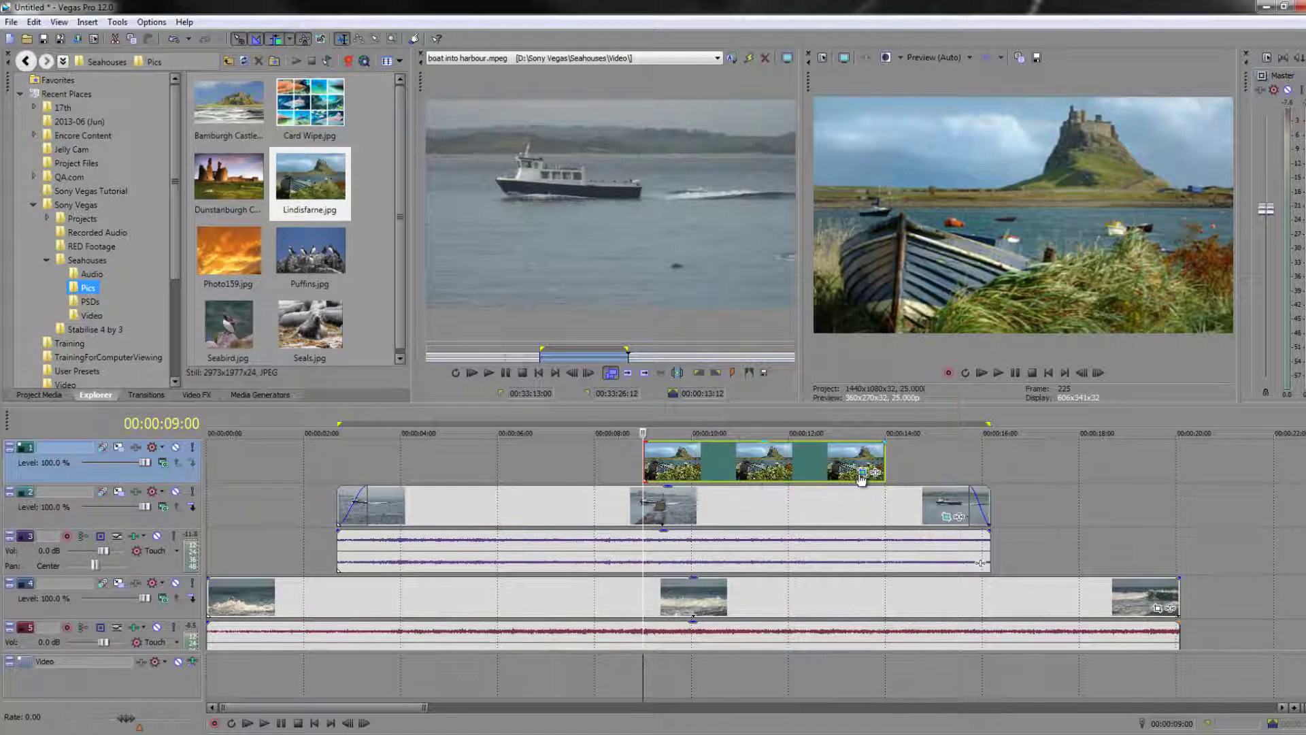
left_click(862, 471)
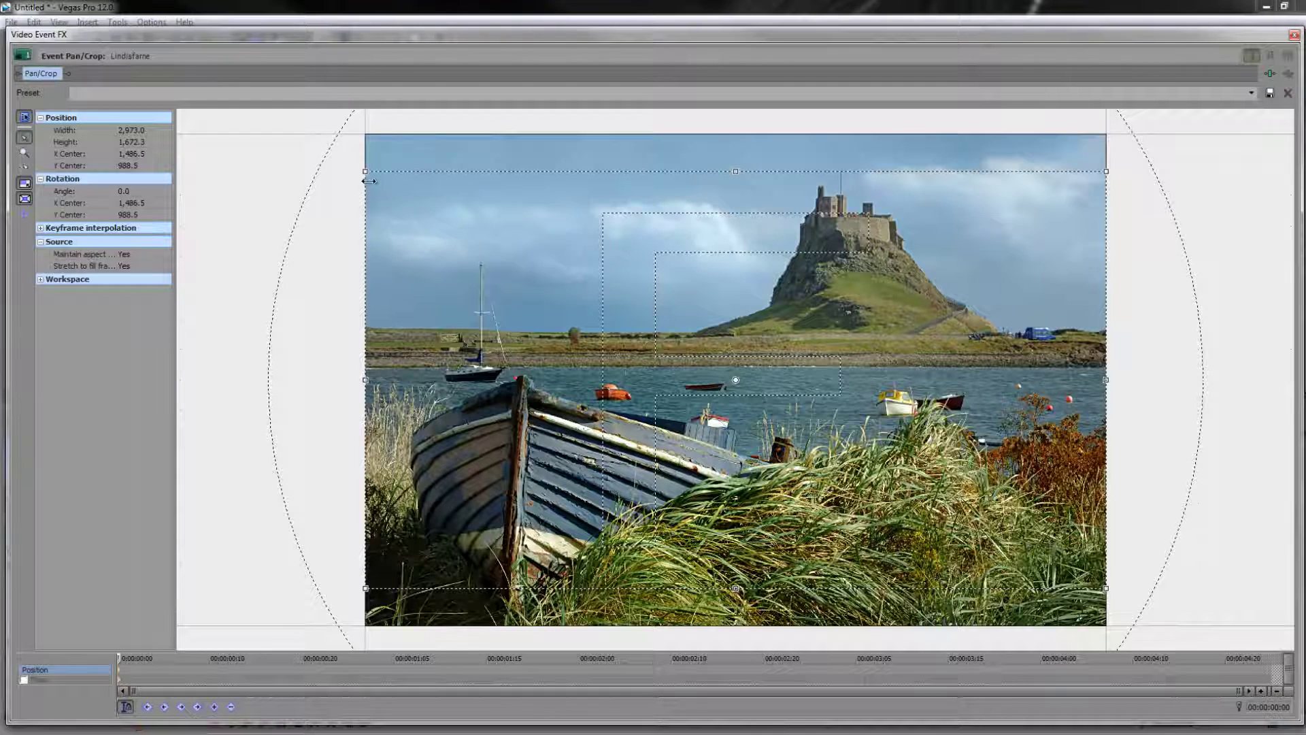
left_click_drag(427, 186, 580, 224)
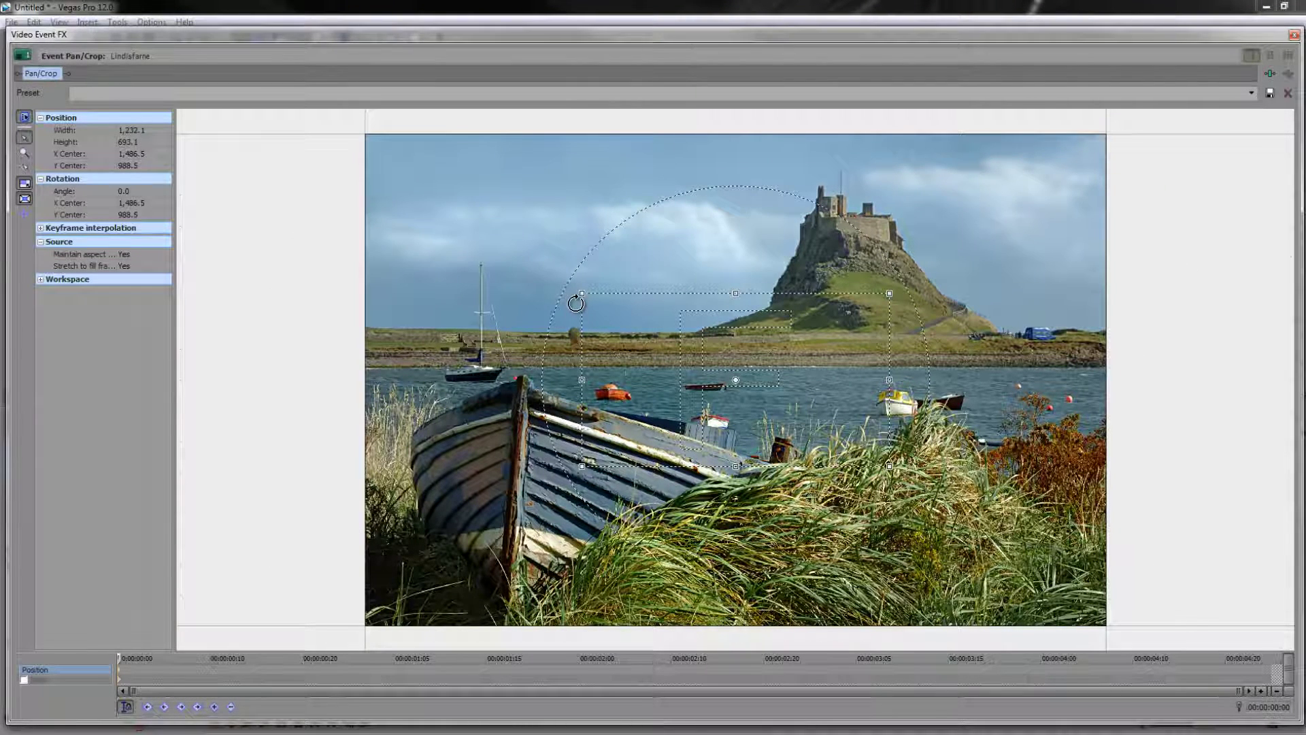
left_click_drag(748, 365, 534, 436)
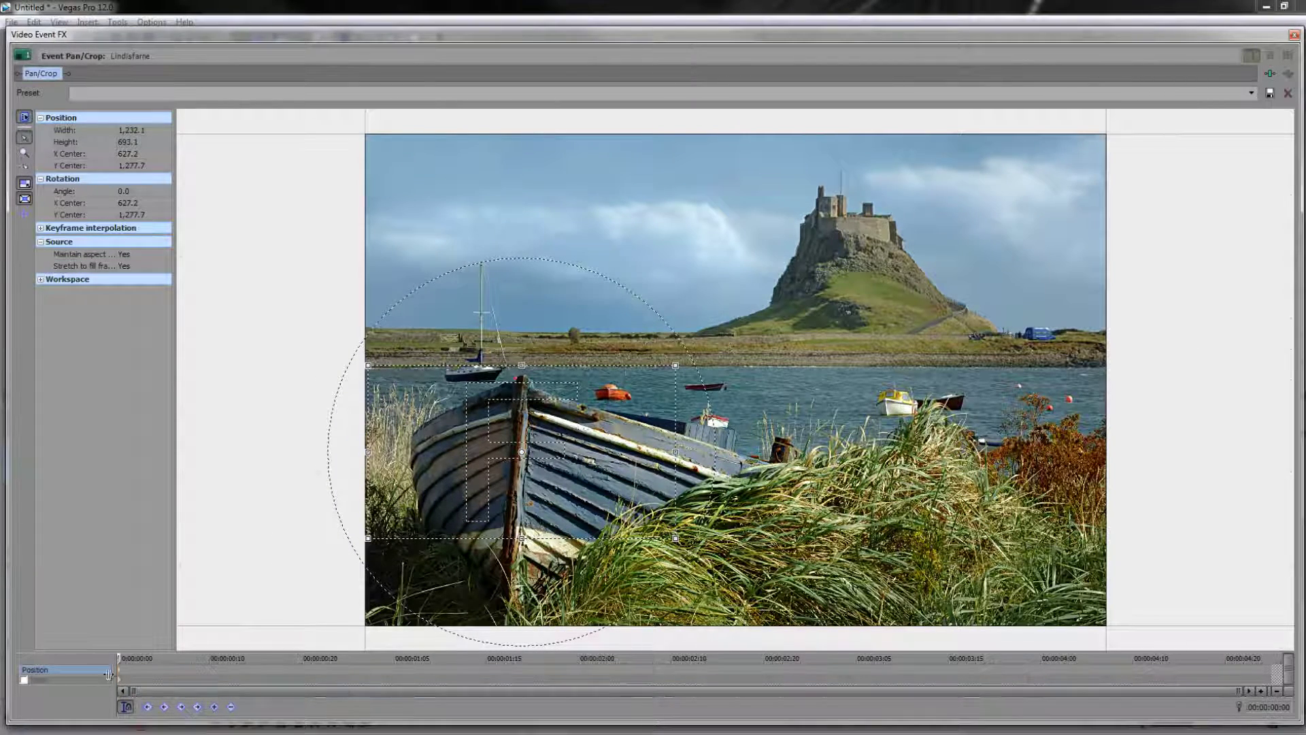
Add a Position keyframe just after 00:00:01:05 by moving the frame's centre up to about X 666, Y 610
left_click(404, 671)
left_click_drag(614, 430, 624, 263)
Add Position keyframes at 00:00:02:14 centred about X 2,310, Y 1,022 and at 00:00:03:06 centred on the castle, about X 2,140, Y 413
left_click(708, 672)
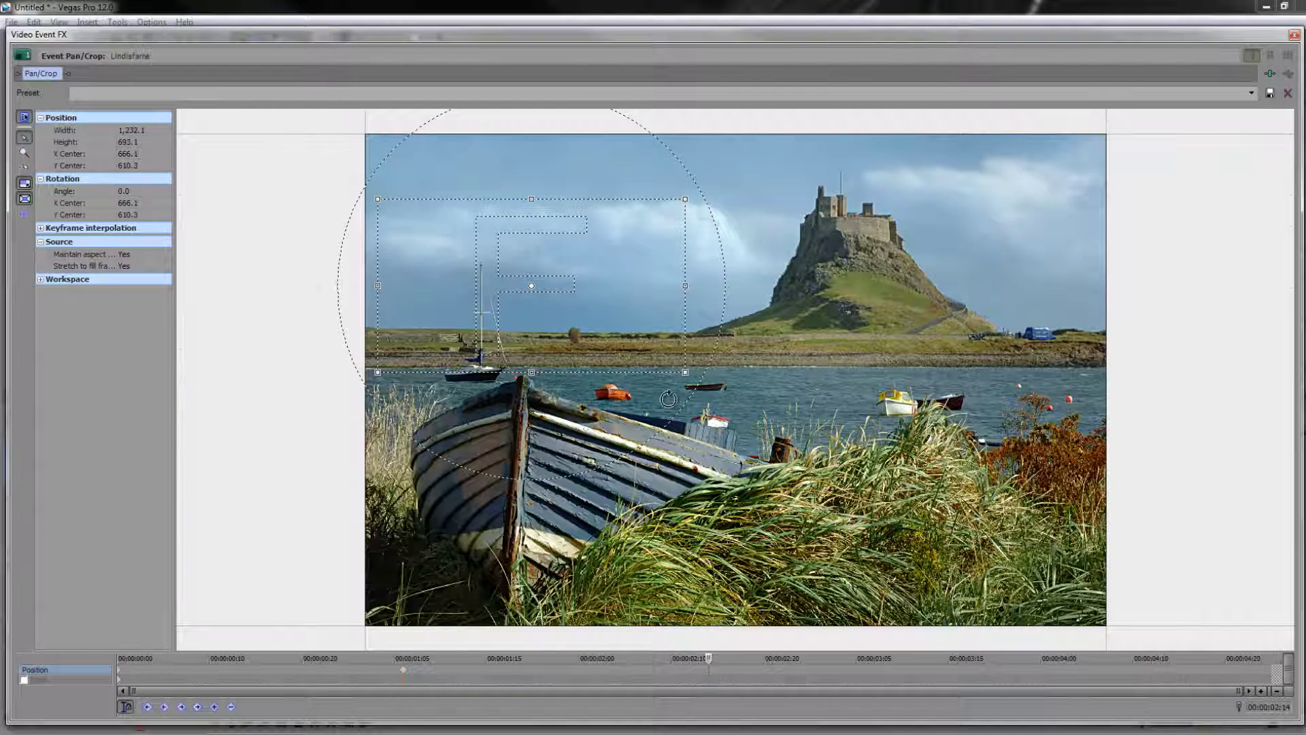
left_click_drag(644, 320, 1051, 417)
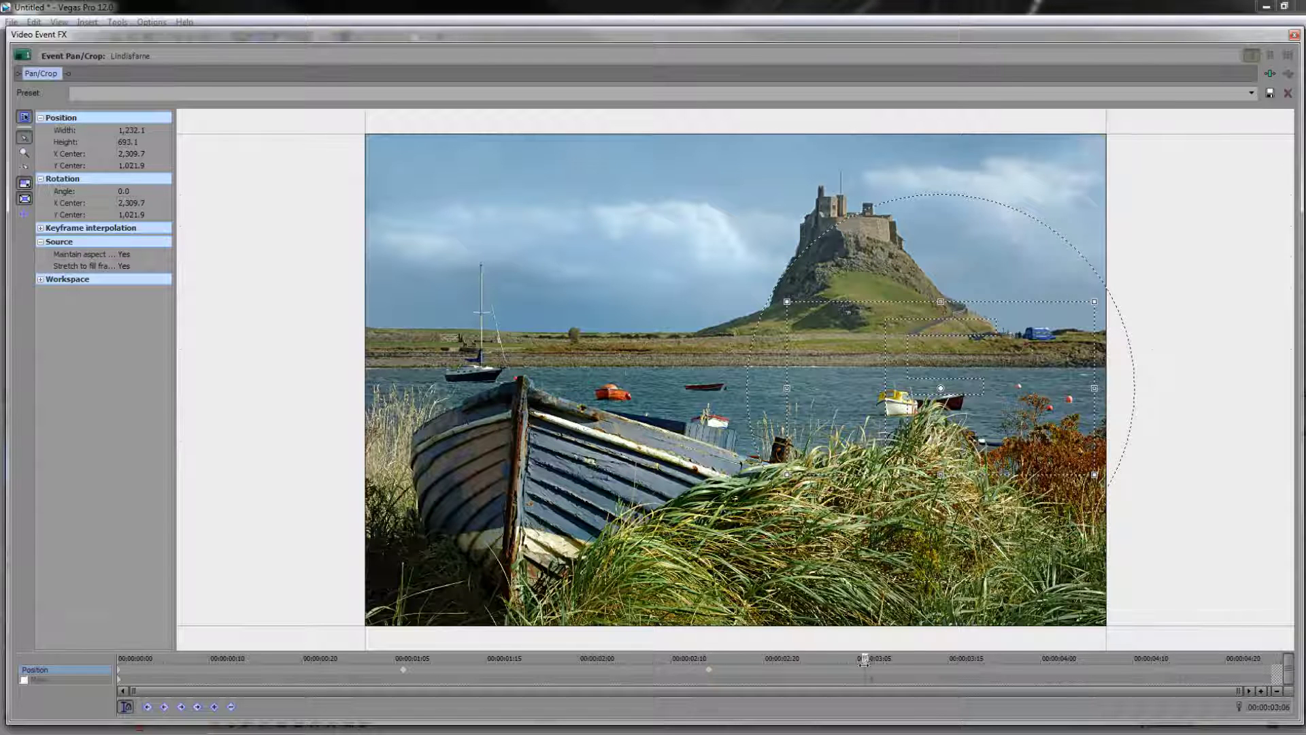
left_click_drag(873, 358, 858, 203)
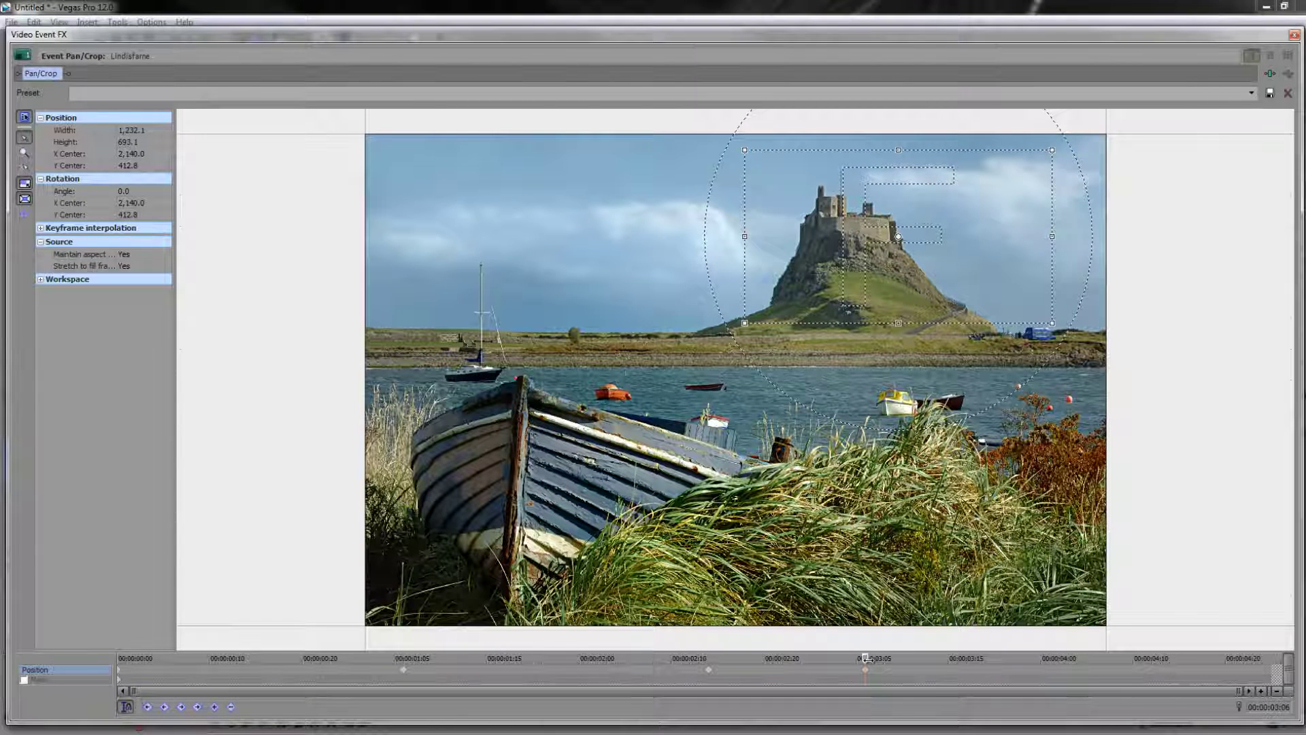
left_click(1294, 34)
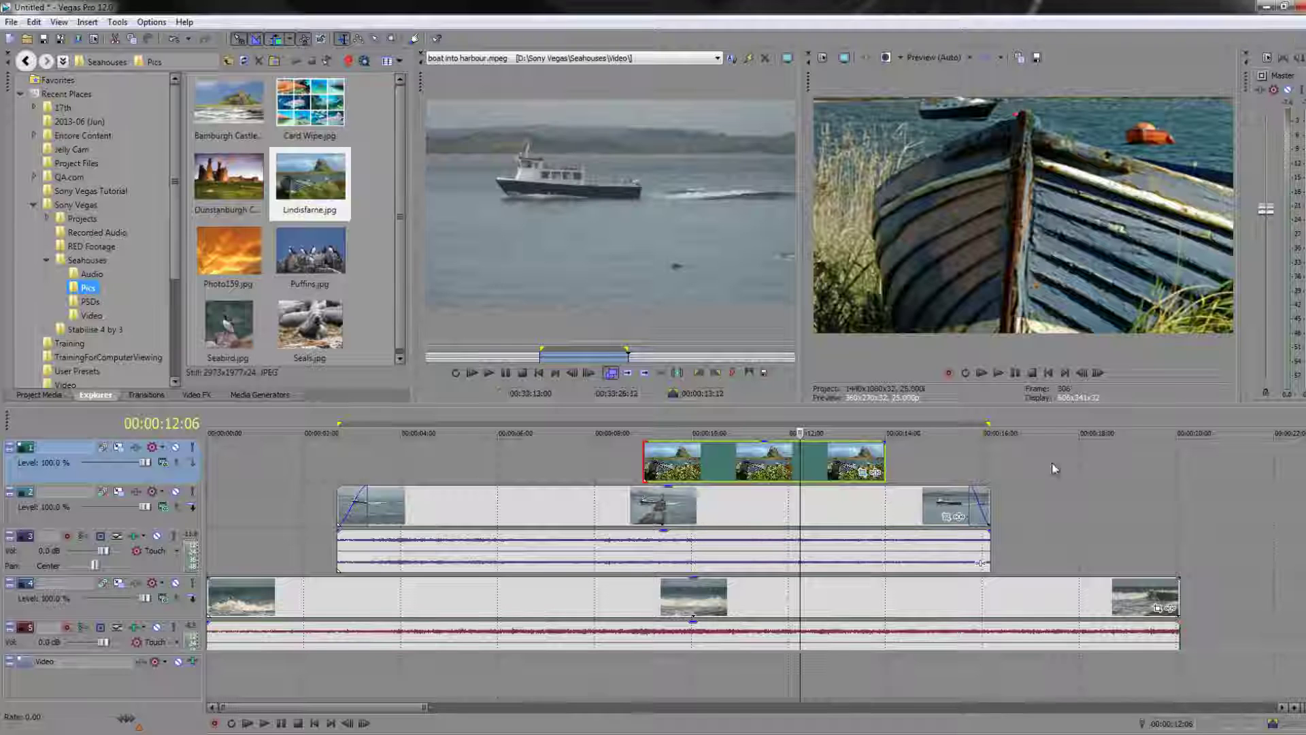
Give the Lindisfarne still a short fade-out and fade-in, and move the playback position back to 00:00:08:16
left_click_drag(884, 442, 857, 444)
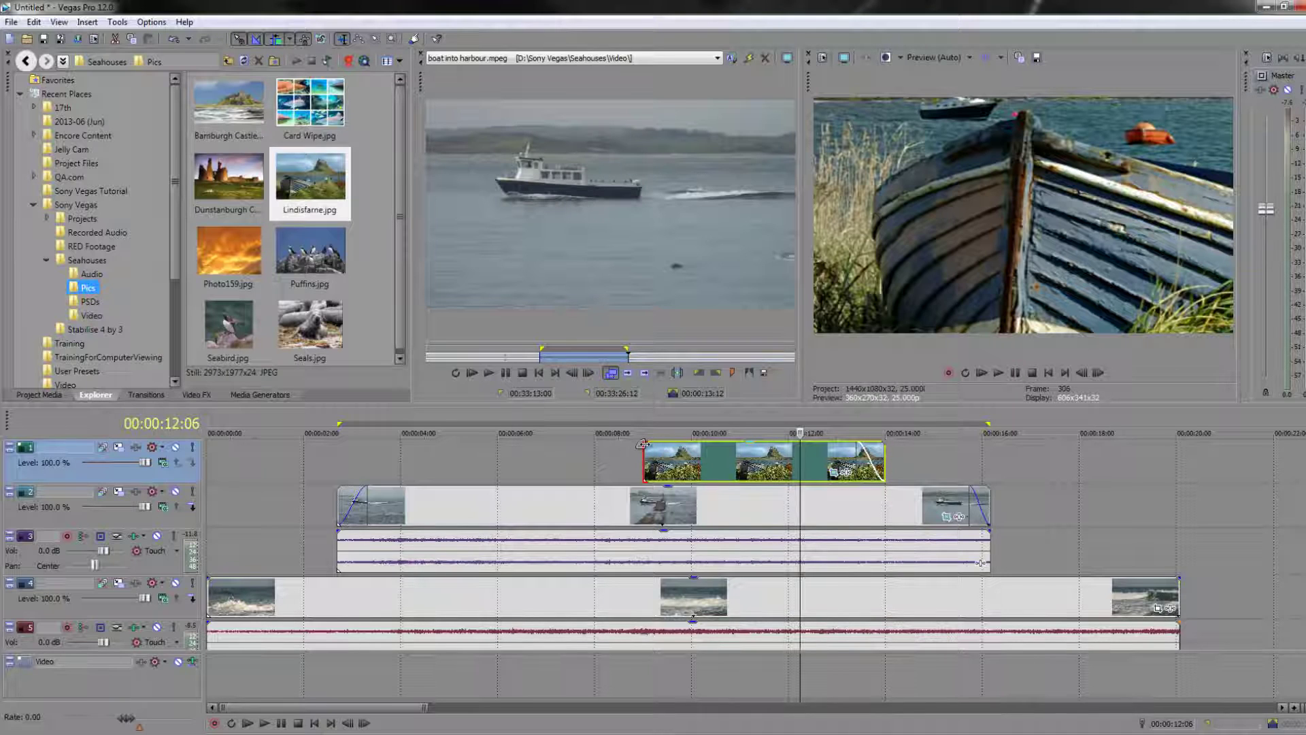
left_click_drag(643, 443, 701, 443)
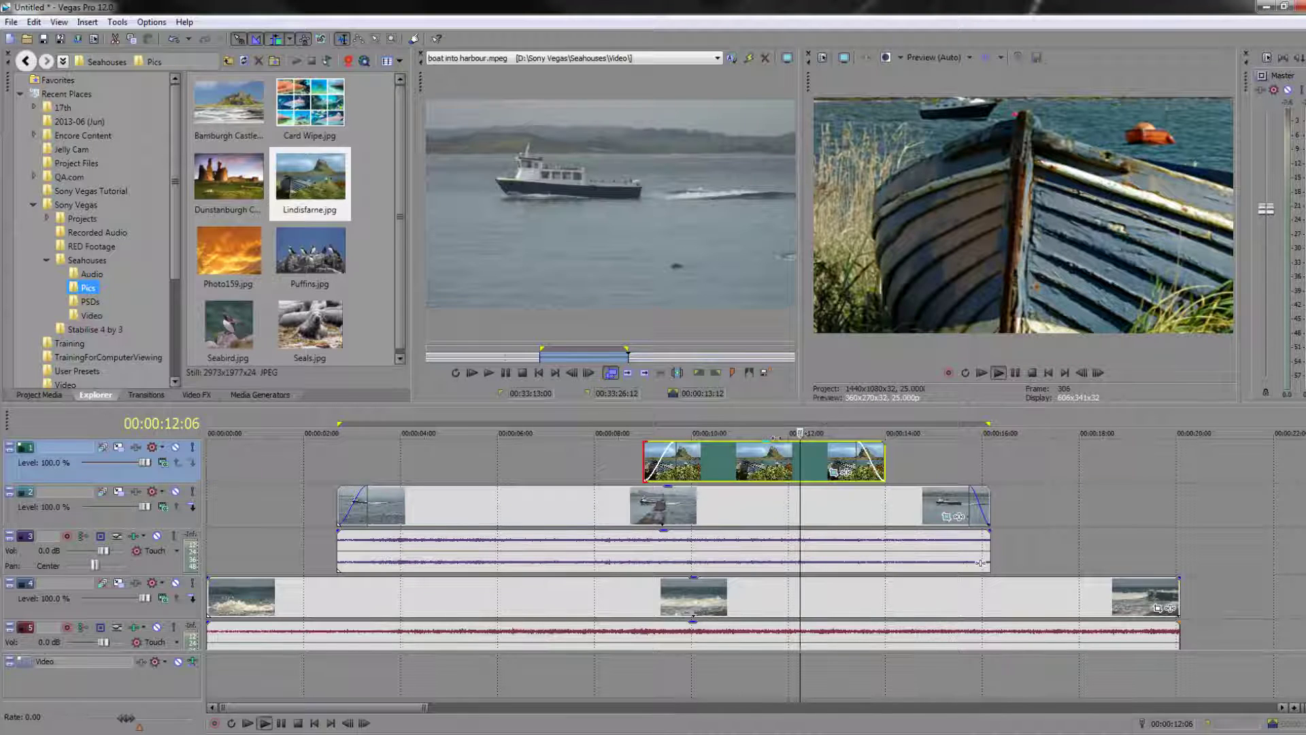
left_click_drag(807, 433, 626, 432)
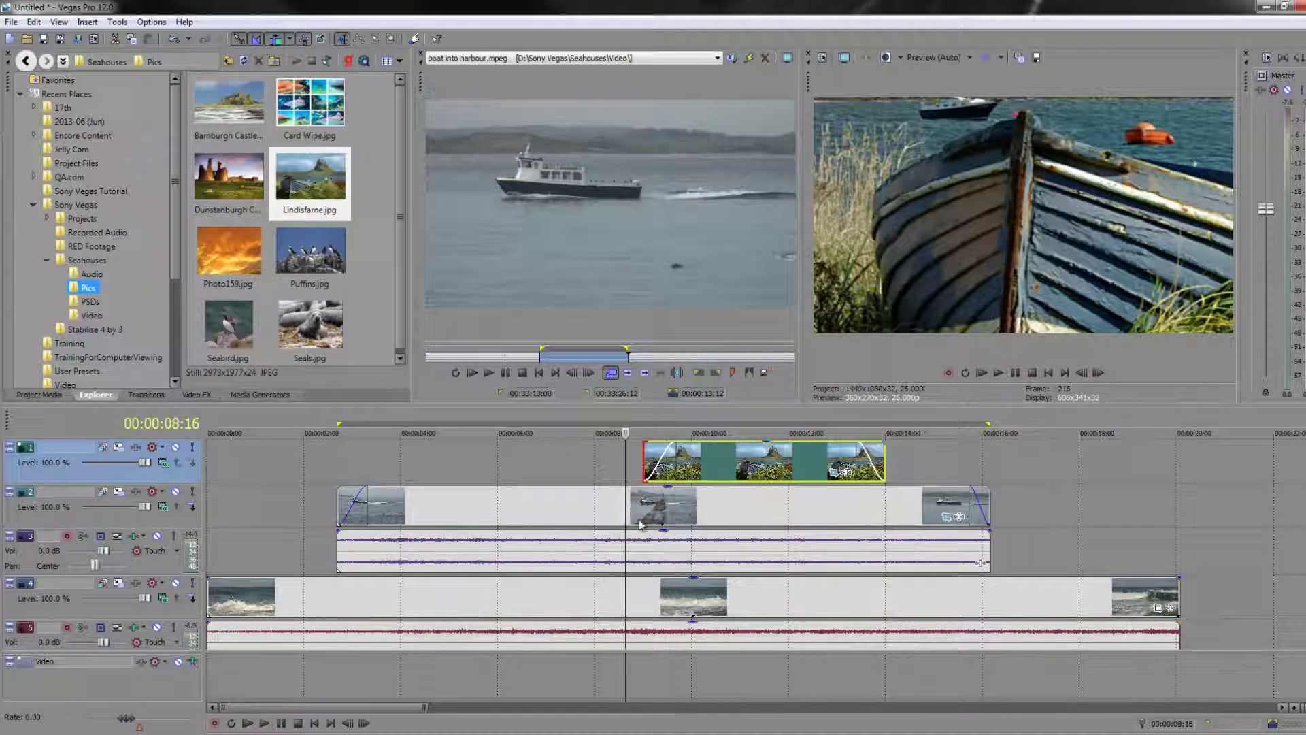
Play back the Lindisfarne pan from 00:00:08:16 twice to check its movement and fades
key("space")
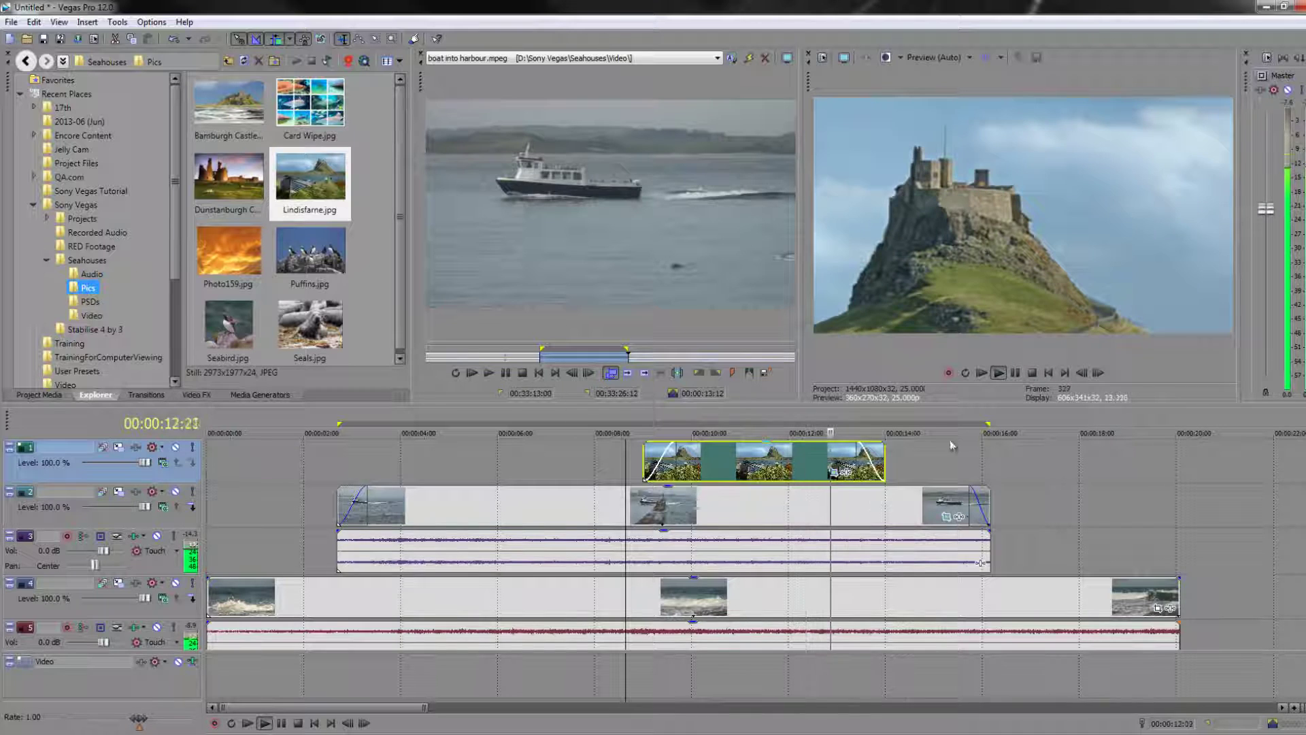
key("space")
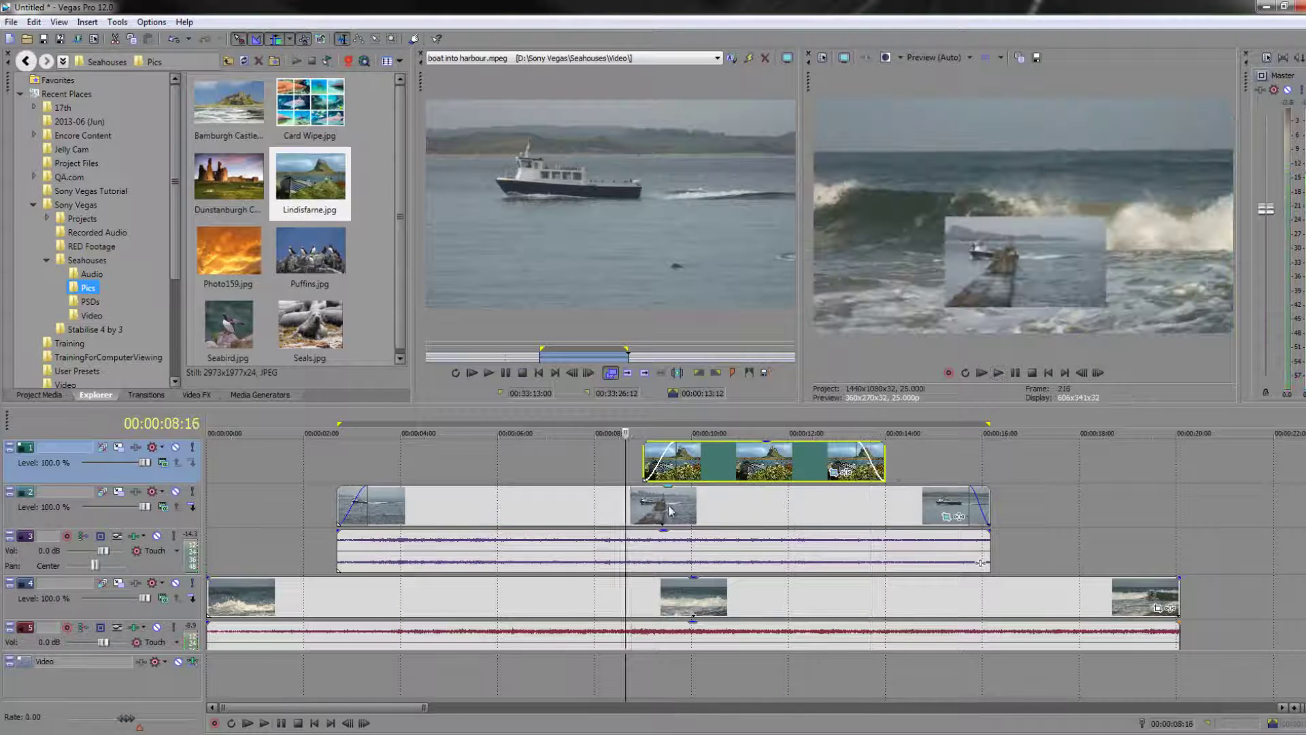
key("space")
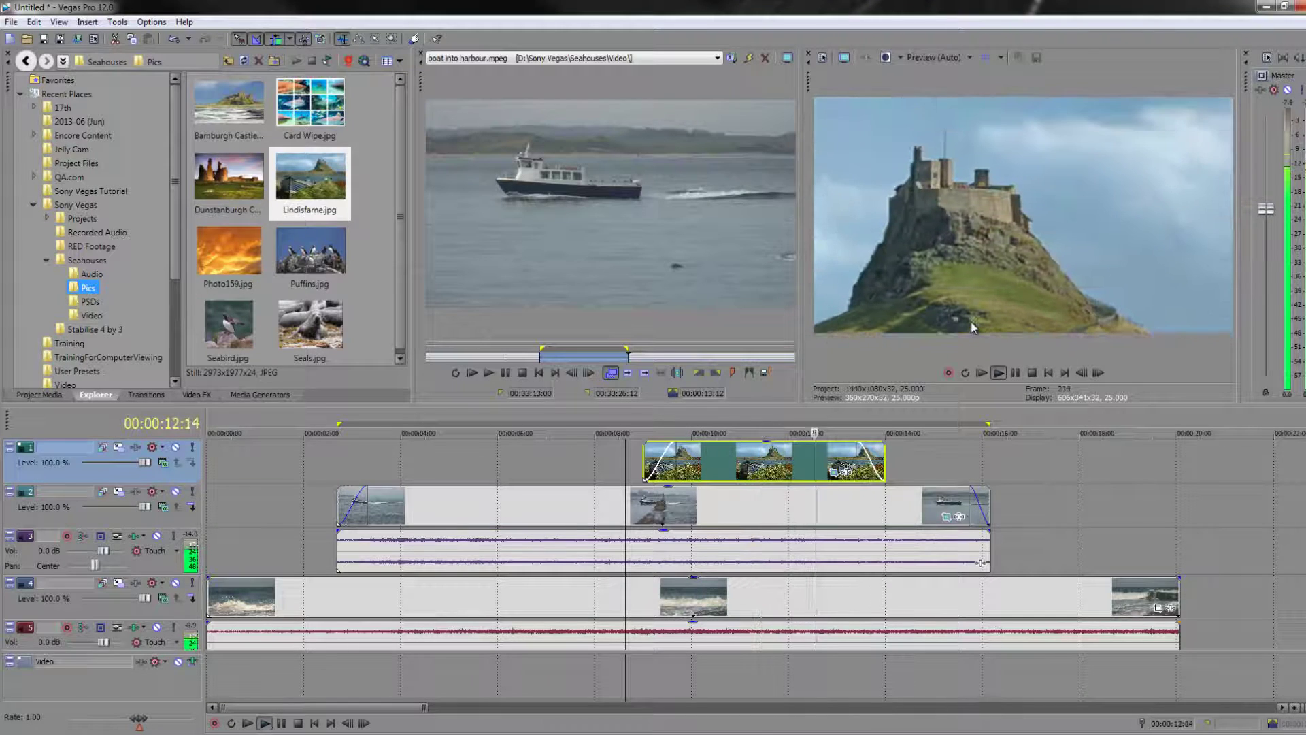
key("space")
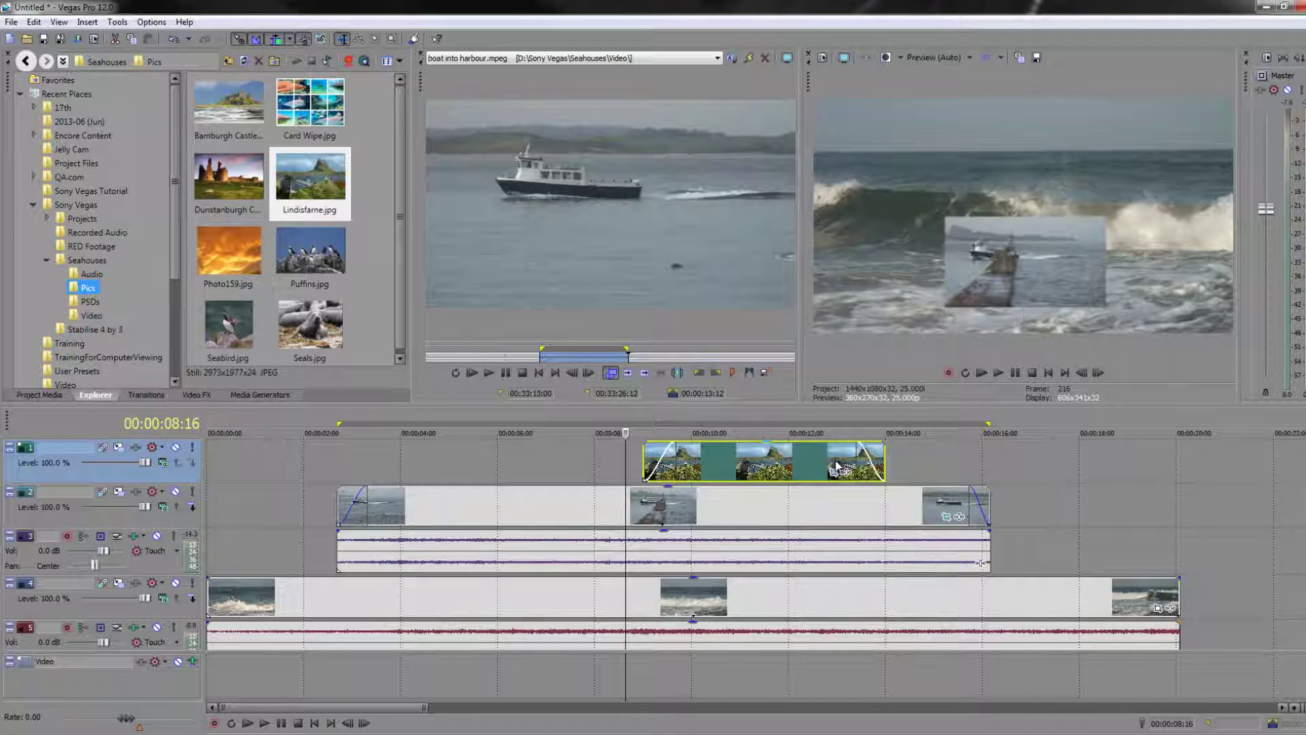
In the Lindisfarne still's Pan/Crop, delete the two intermediate Position keyframes just after 00:00:01:05 and at 00:00:02:14
left_click(838, 468)
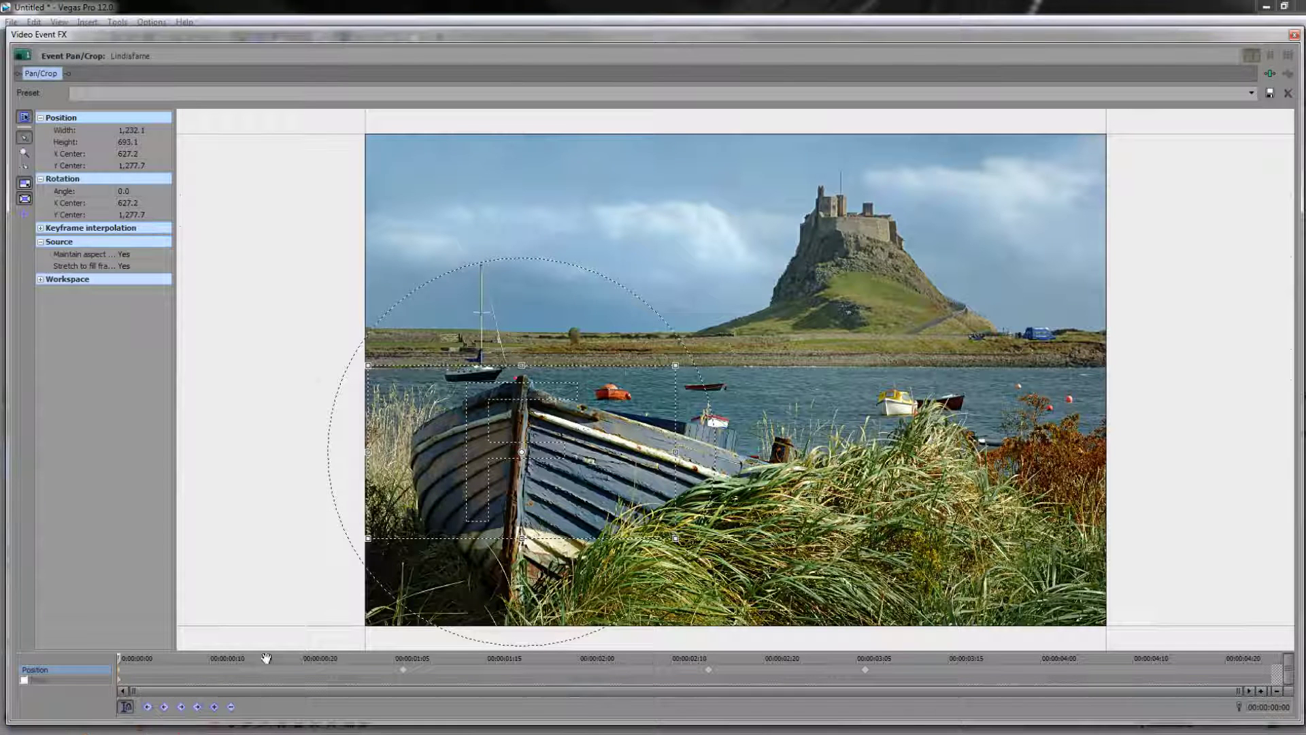
left_click(409, 674)
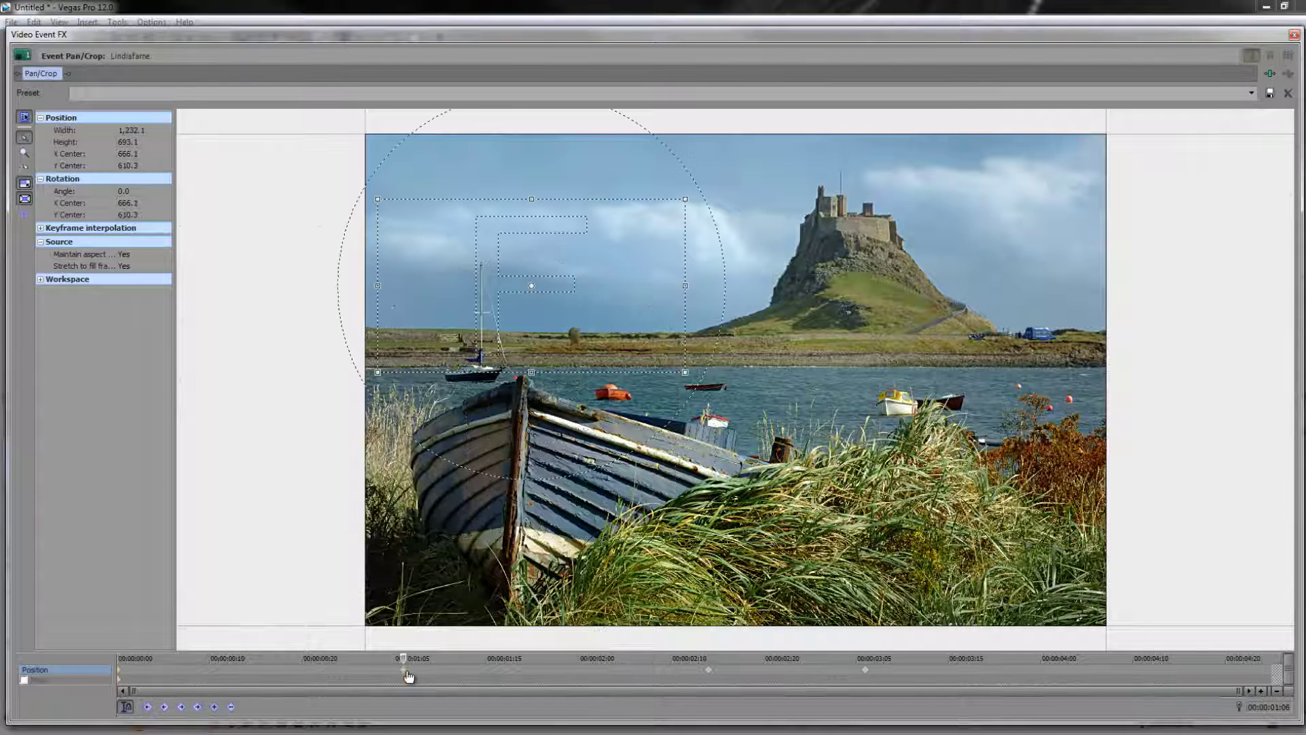
left_click(710, 673)
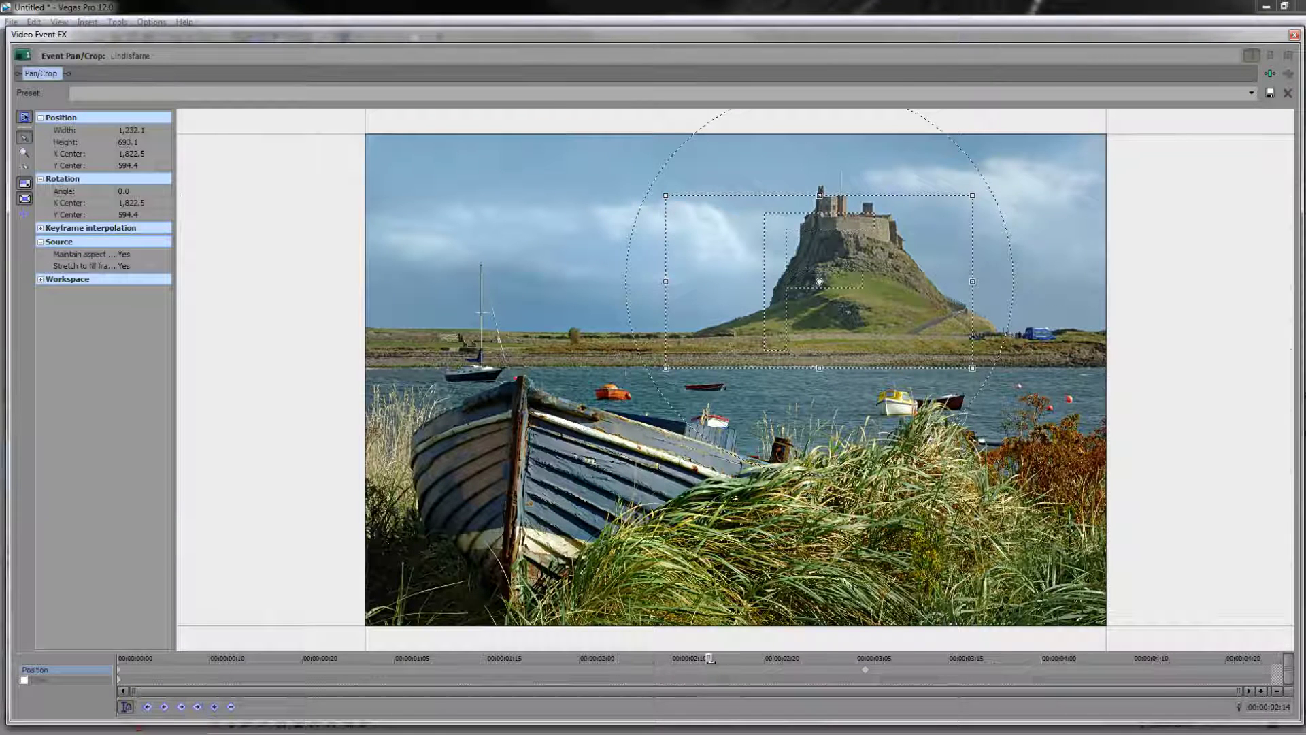
Copy the starting Position keyframe, framed on the rowing boat, to 00:00:02:03 so the shot holds before panning to the castle
left_click_drag(710, 659, 608, 667)
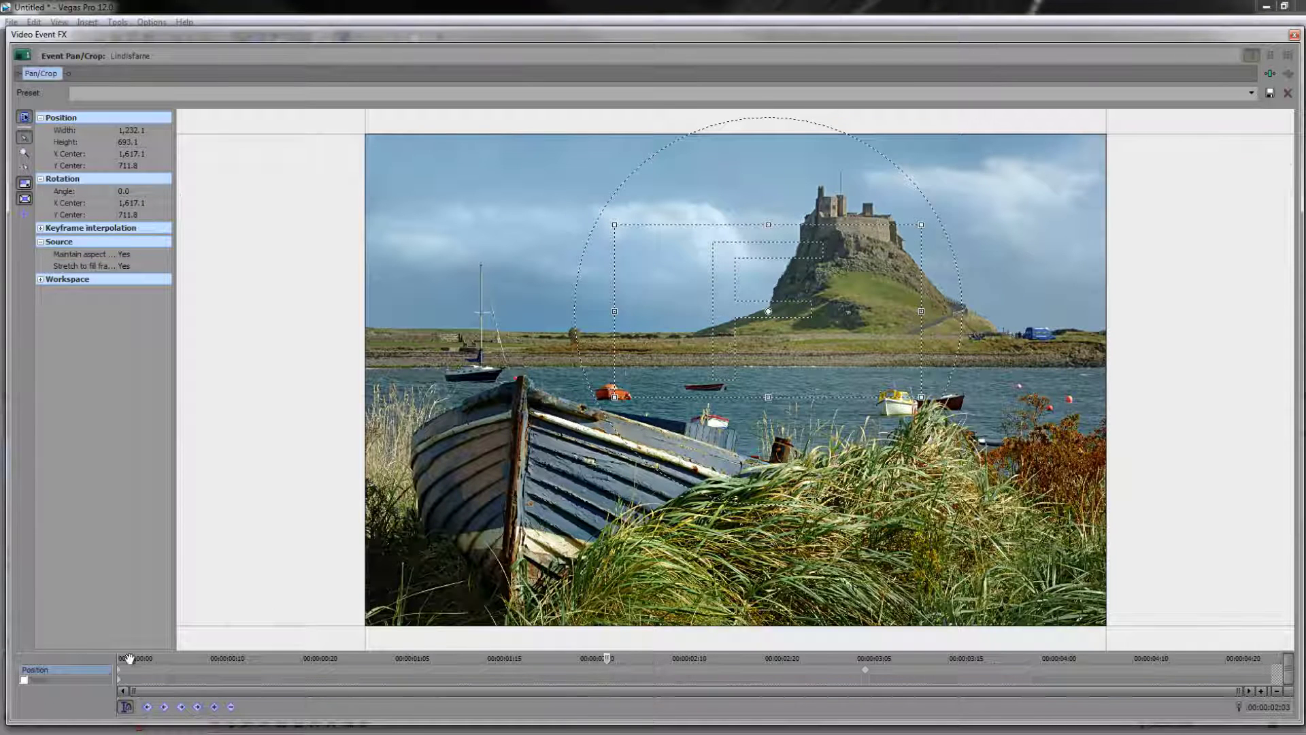
left_click(119, 673)
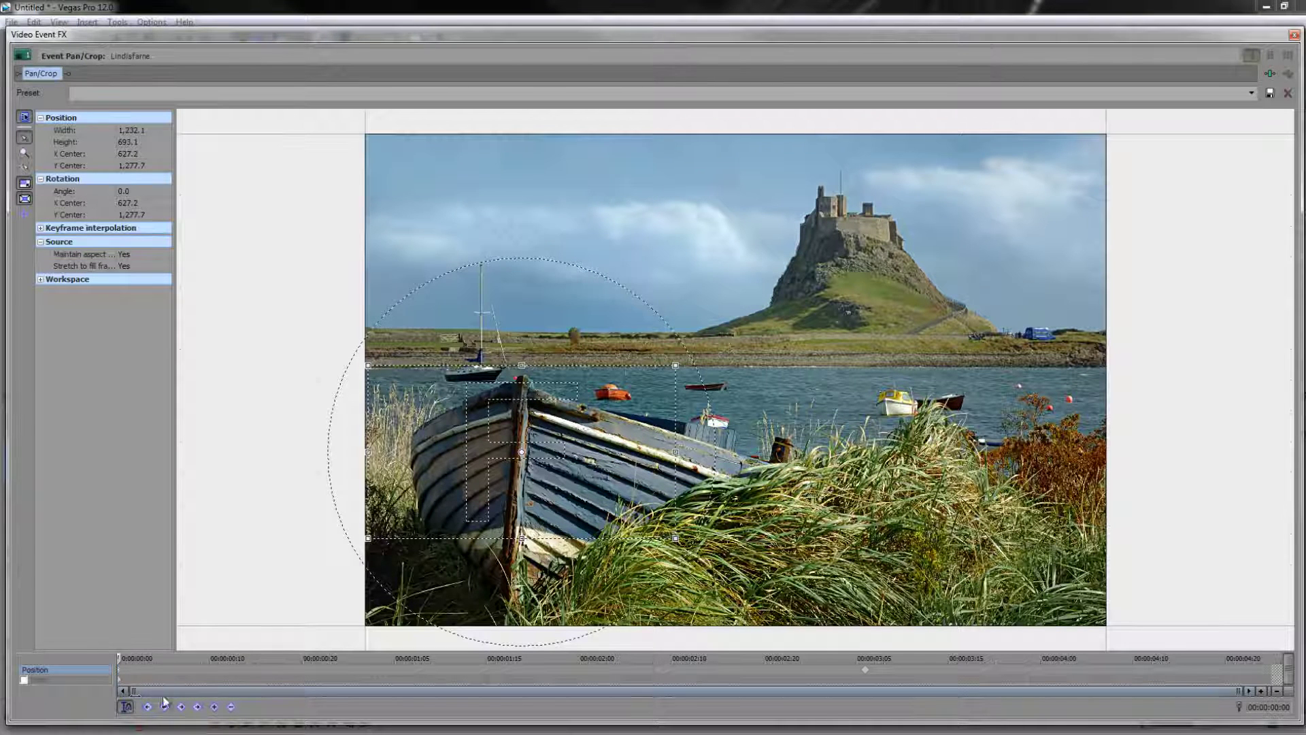
left_click(606, 671)
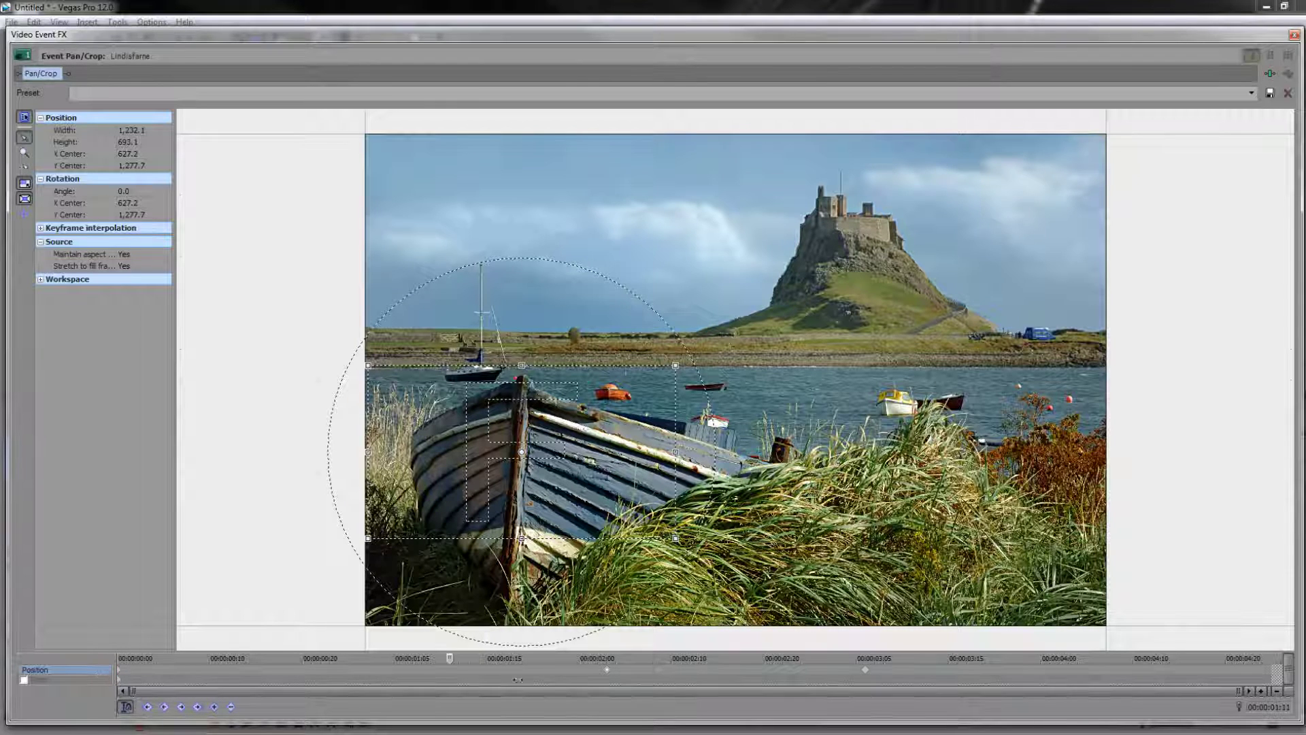
Scrub through the revised Pan/Crop keyframes, close the window and play the timeline from just before the Lindisfarne still
left_click_drag(610, 681, 861, 672)
left_click(1086, 673)
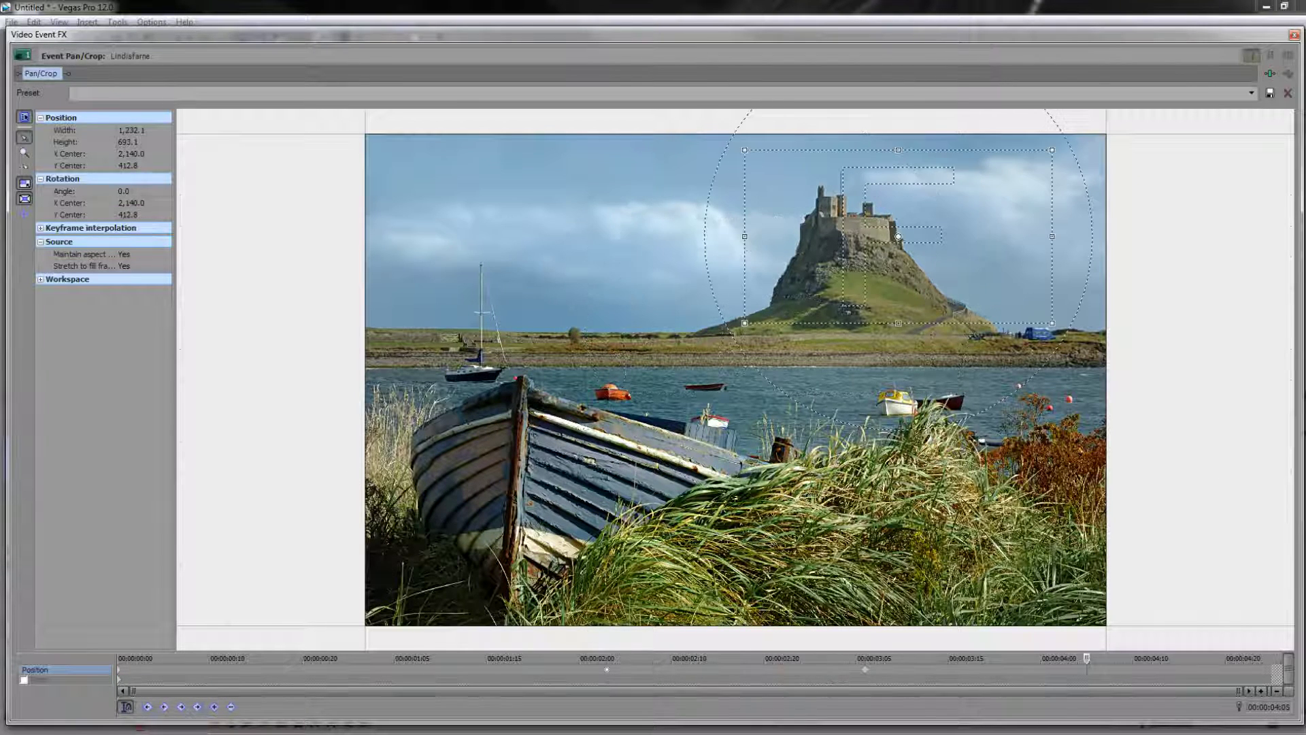
left_click(1295, 34)
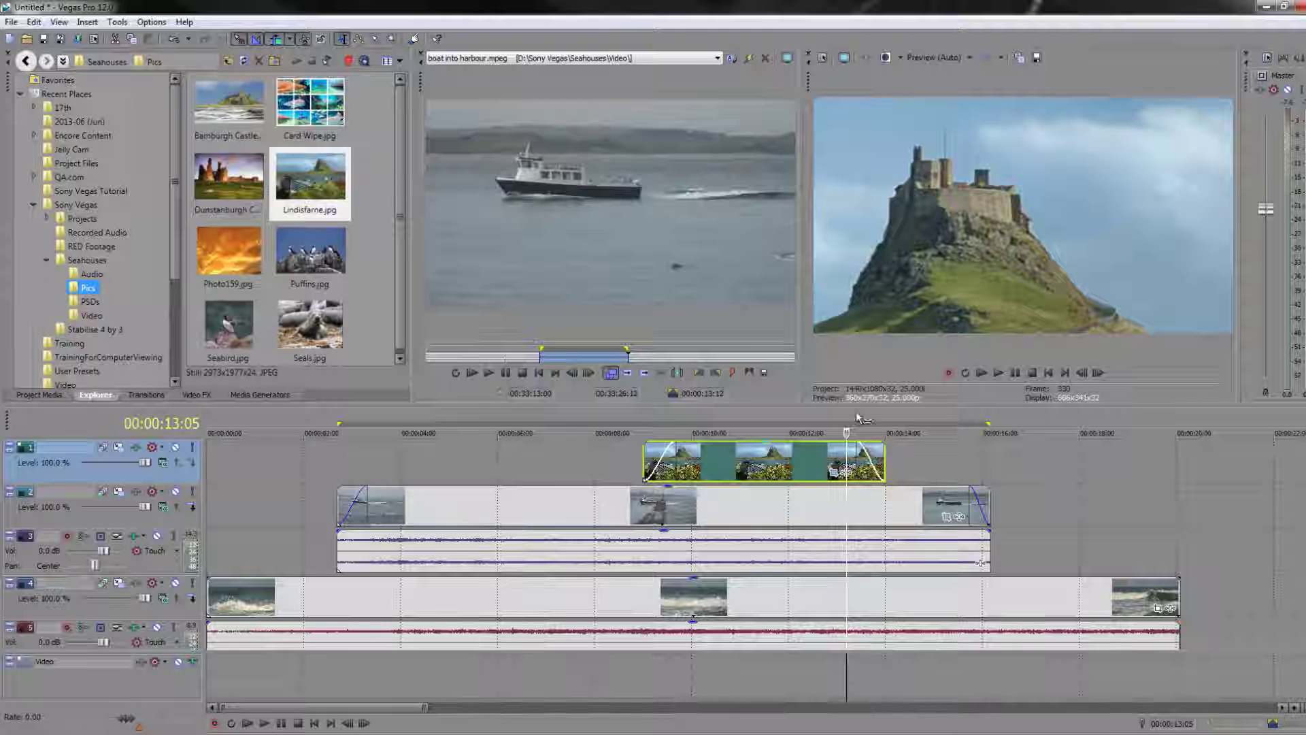
left_click(619, 459)
key("space")
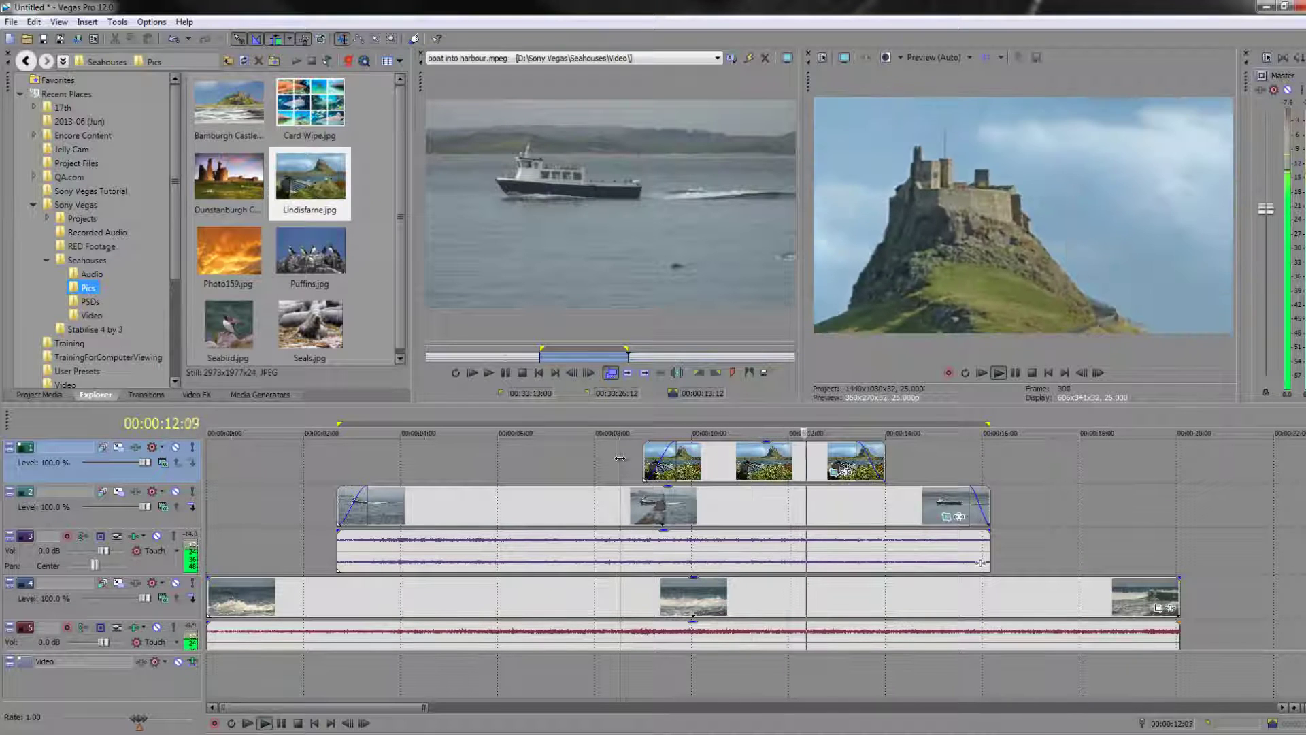
key("space")
Set the Lindisfarne still's Position keyframe at 00:00:02:03 to Smooth interpolation and play back the pan
left_click(836, 474)
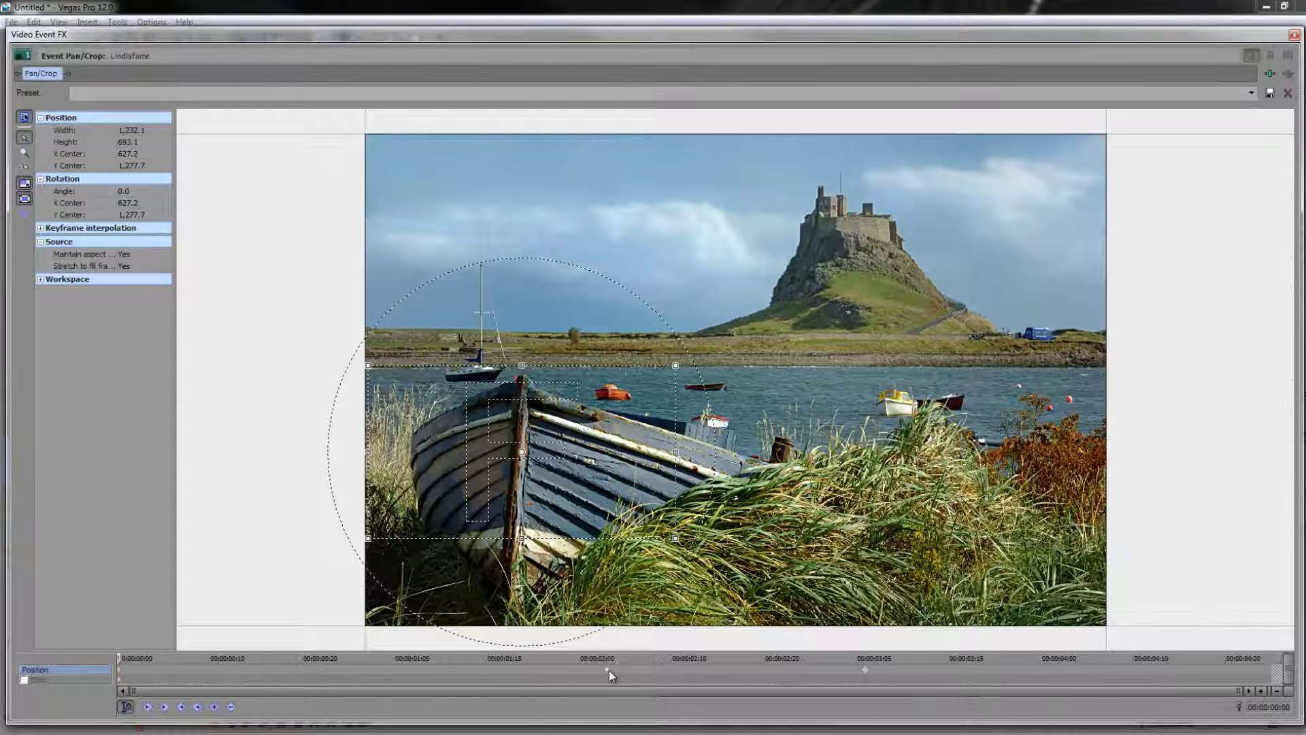
right_click(609, 670)
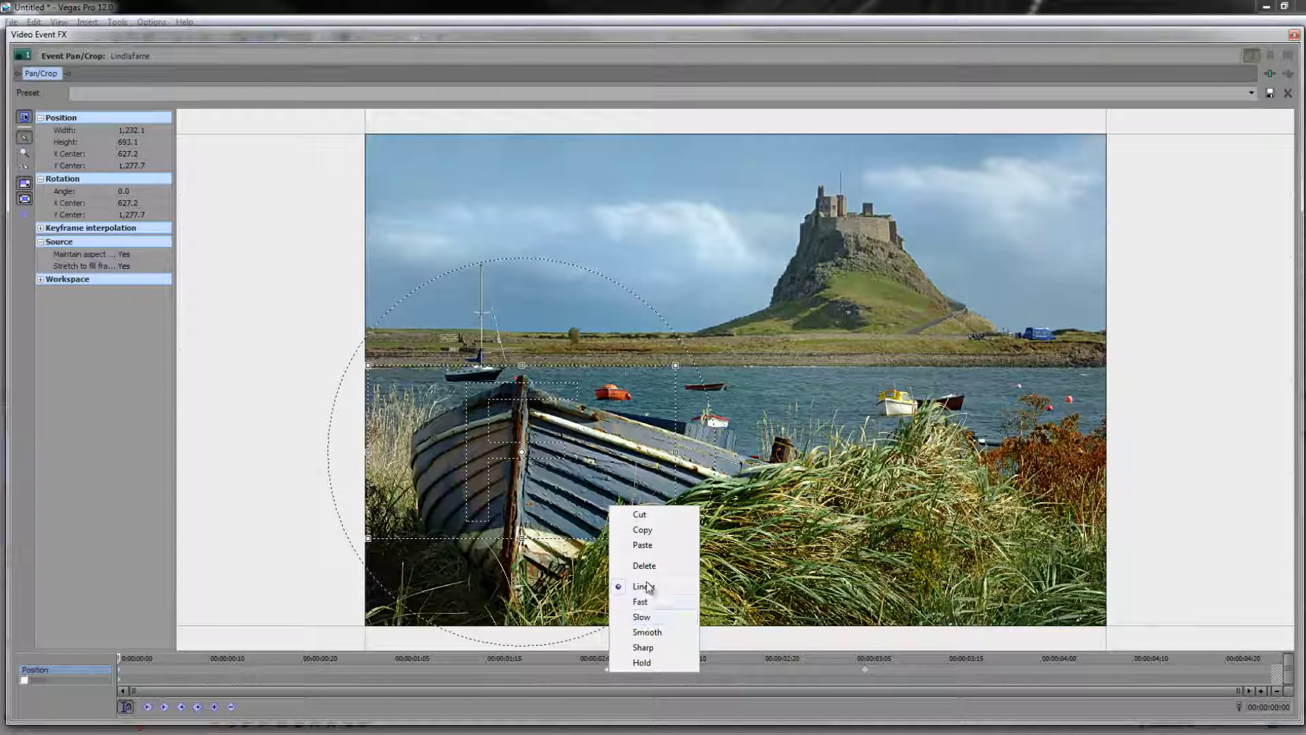
left_click(650, 633)
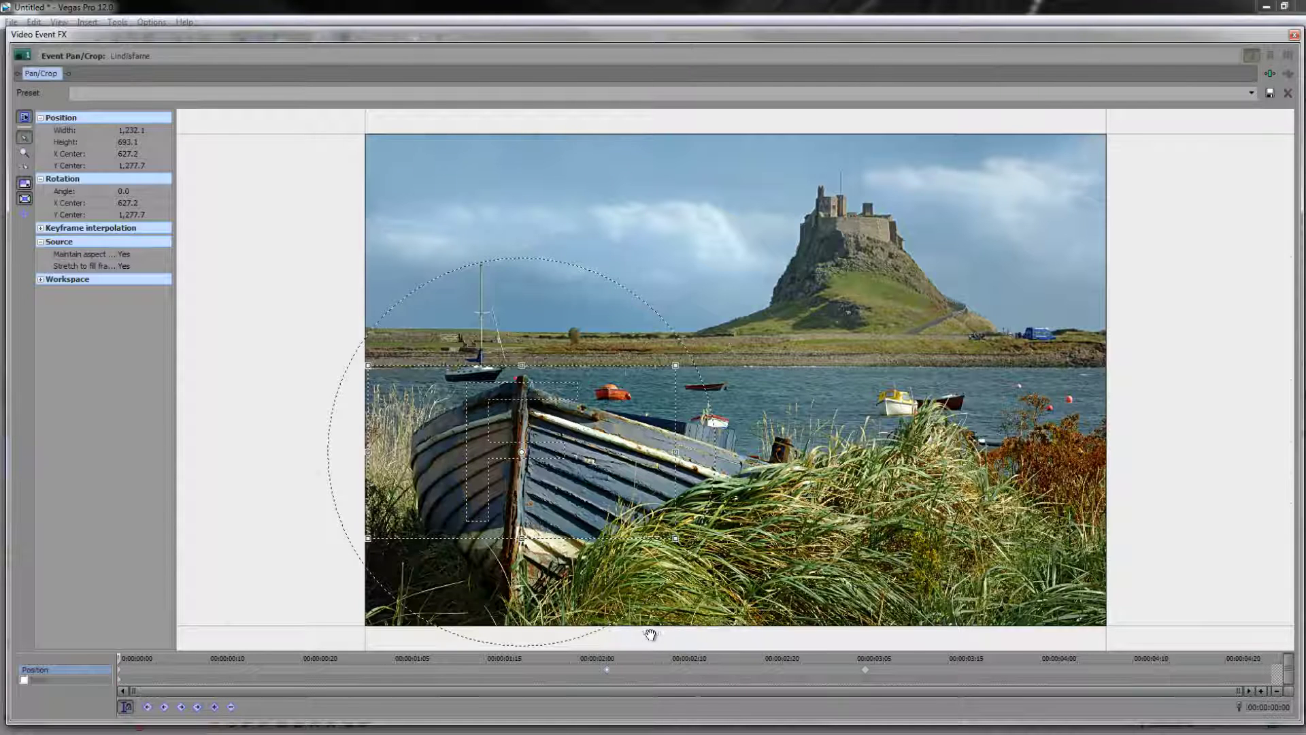
left_click(1294, 35)
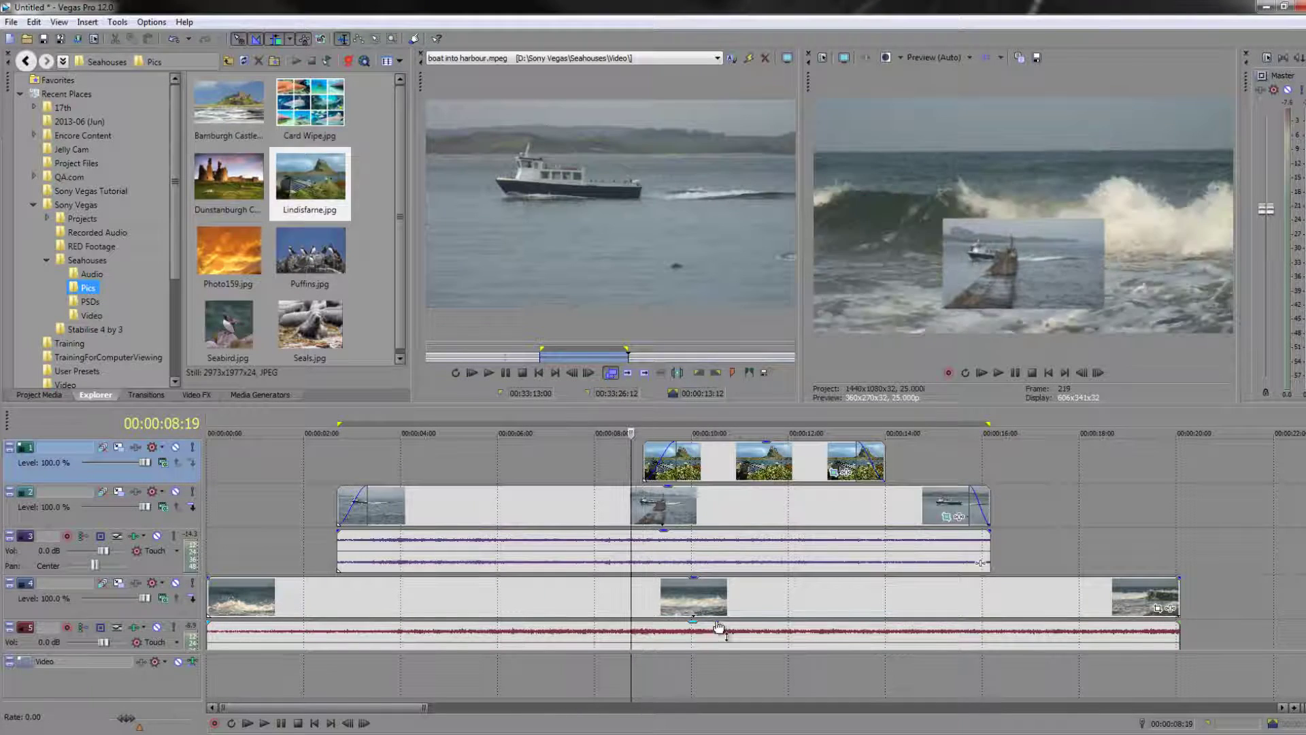
key("space")
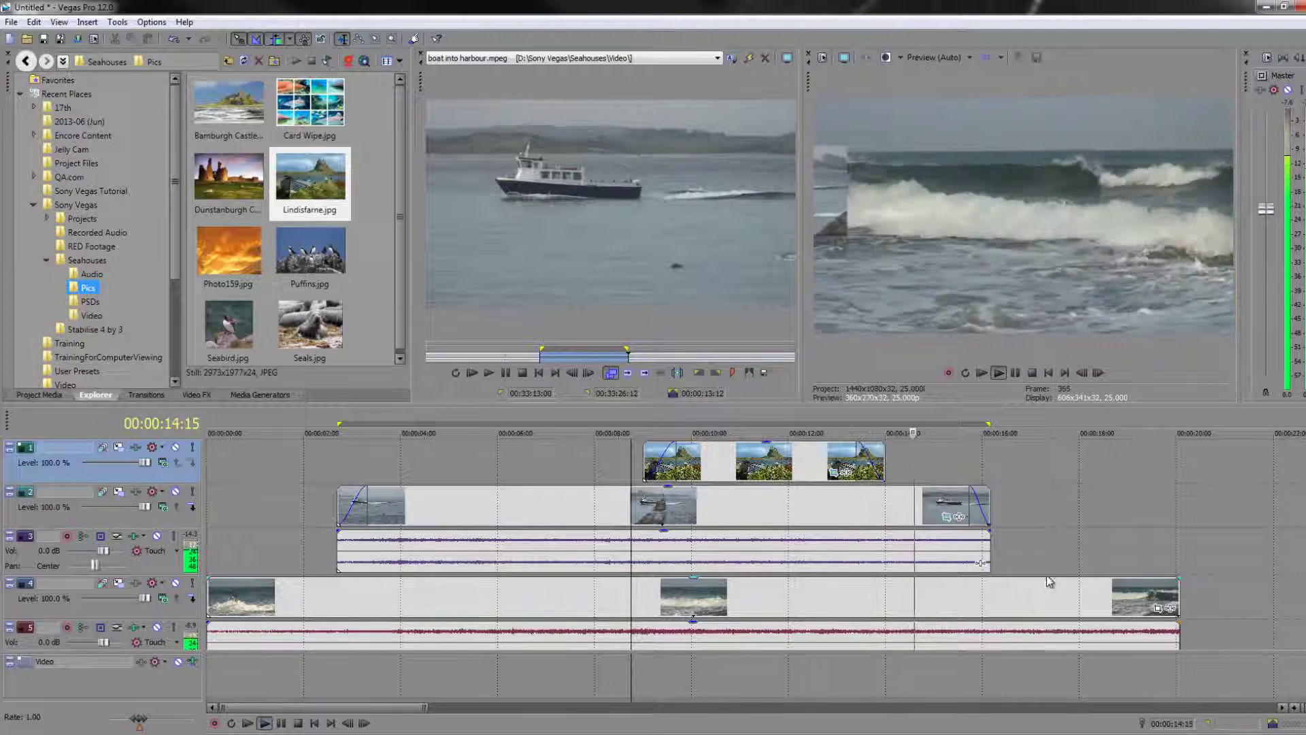
key("space")
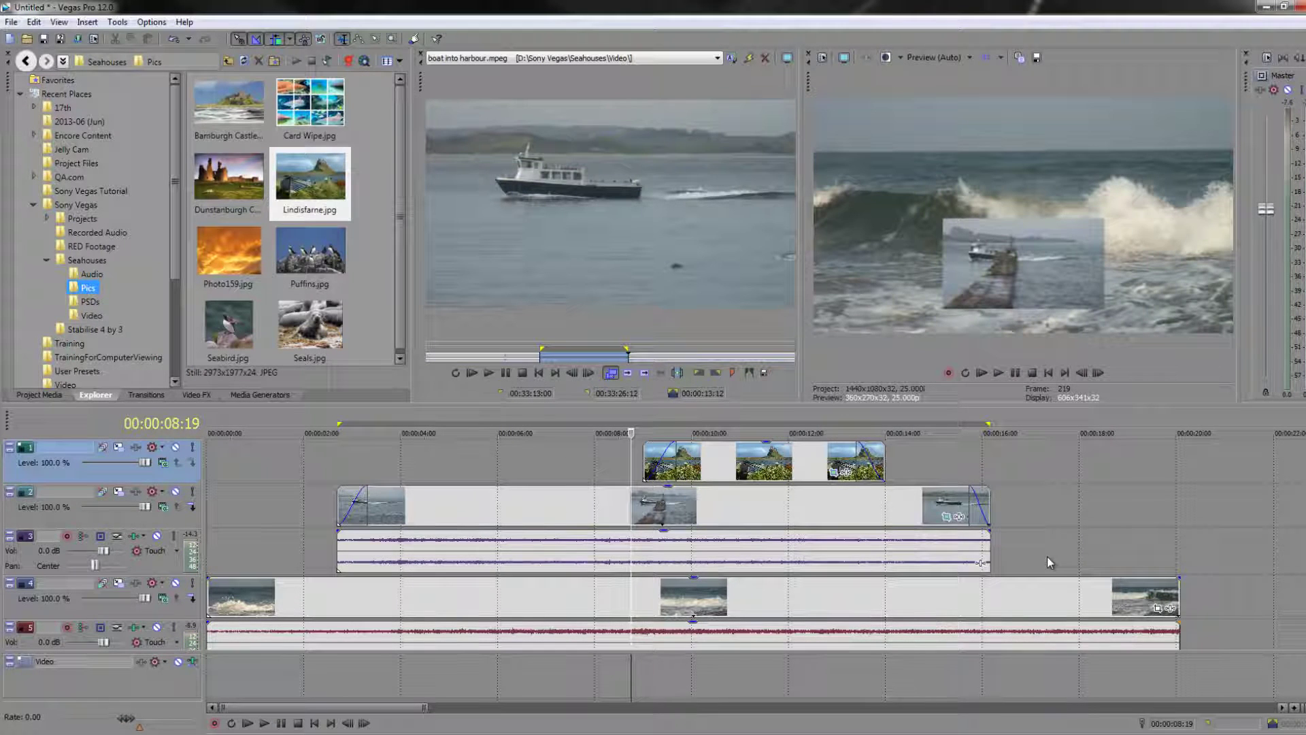